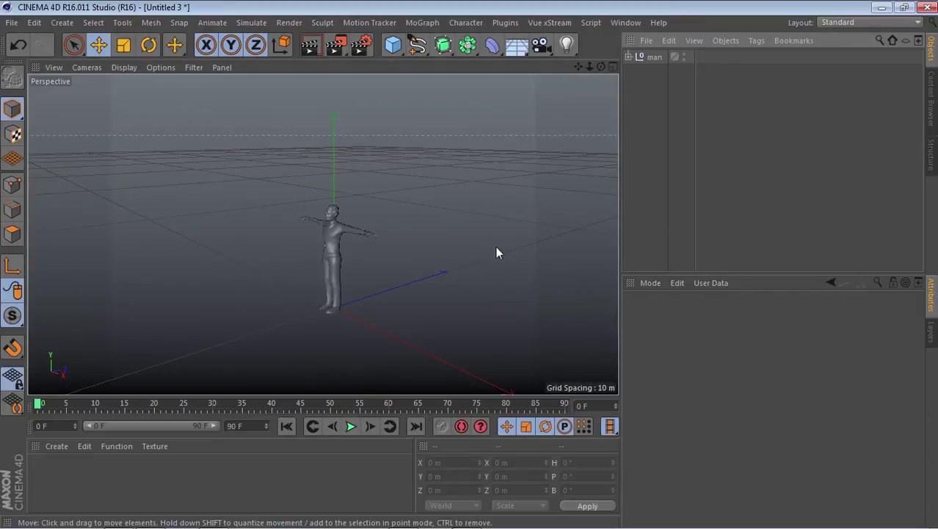
# - Switch the interface layout to Studio_Pro_Layout_2015
pyautogui.click(836, 26)
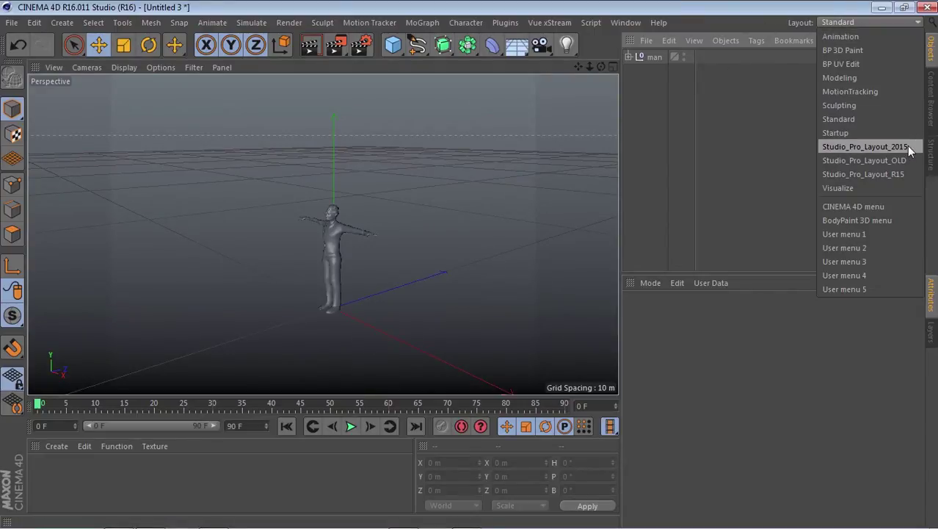
pyautogui.click(859, 146)
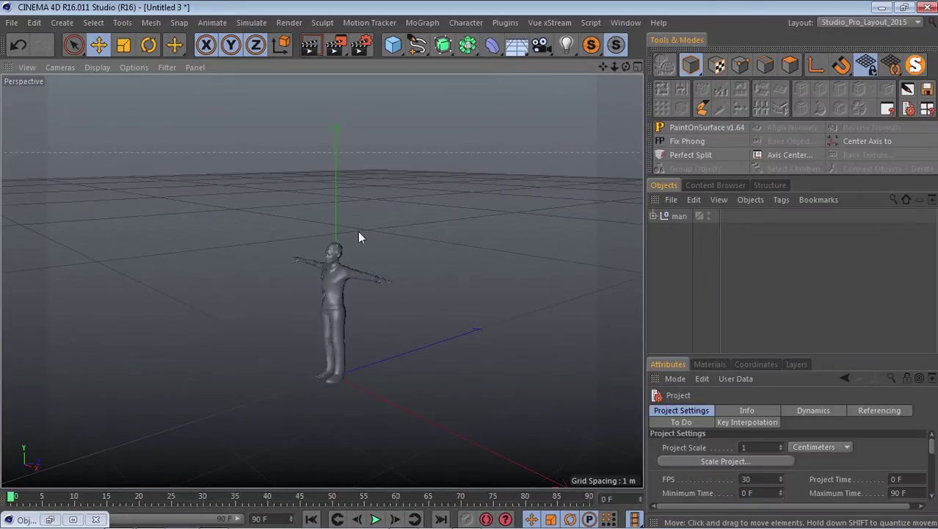
pyautogui.scroll(5, 312, 279)
pyautogui.keyDown('alt'); pyautogui.moveTo(321, 278); pyautogui.dragTo(316, 254); pyautogui.keyUp('alt')
pyautogui.scroll(-3, 143, 191)
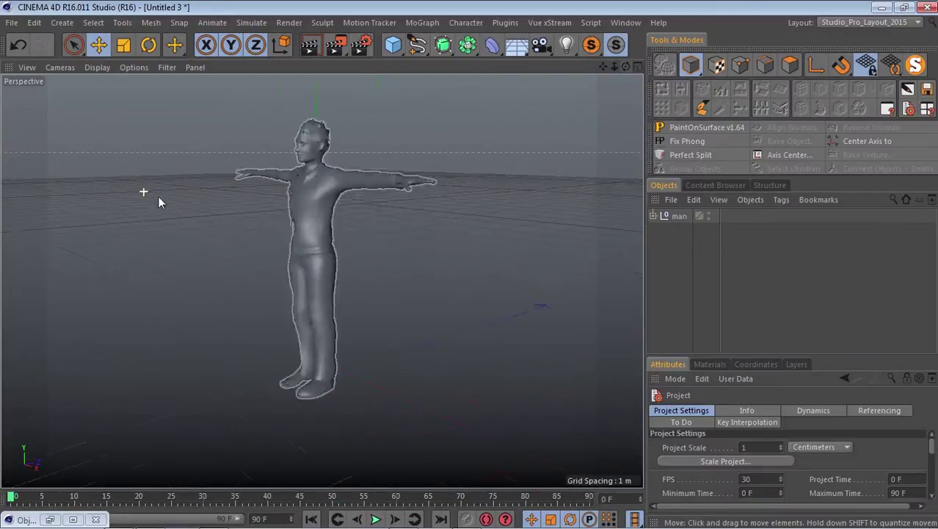
# - Add a cube at the man's position and raise it about 1 m
pyautogui.click(393, 47)
pyautogui.scroll(-2, 356, 220)
pyautogui.moveTo(336, 183); pyautogui.dragTo(351, 110)
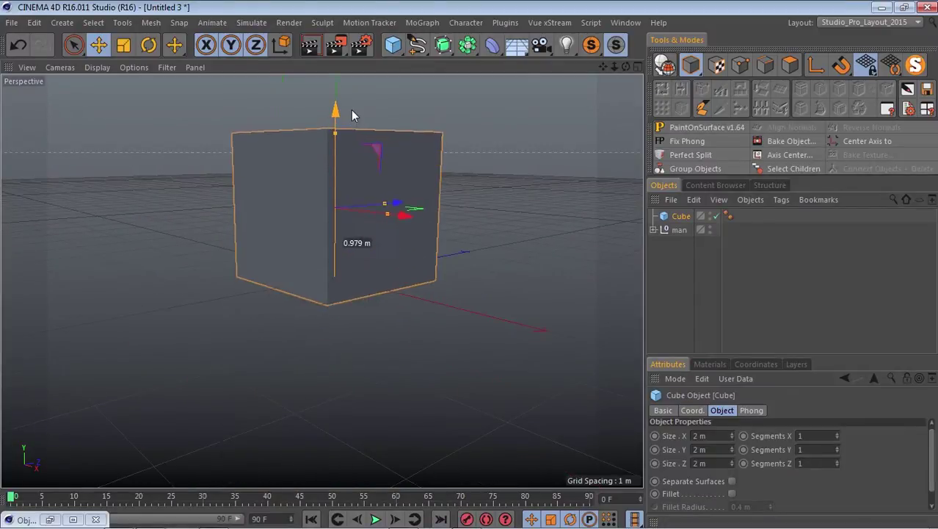
# - Reshape the cube into a thin upright slab about 0.98 m wide and 0.047 m deep
pyautogui.moveTo(387, 212); pyautogui.dragTo(332, 204)
pyautogui.scroll(4, 323, 197)
pyautogui.moveTo(473, 242); pyautogui.dragTo(405, 230)
pyautogui.moveTo(626, 67); pyautogui.dragTo(702, 73)
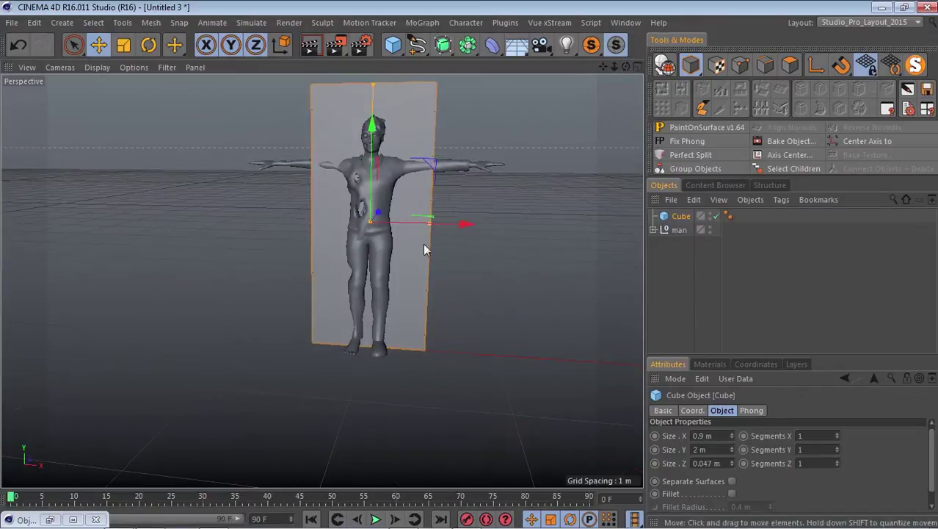
pyautogui.moveTo(430, 224); pyautogui.dragTo(433, 225)
# - Widen the slab to about 1.08 m, judging it against the man in the Front view
pyautogui.click(639, 68)
pyautogui.click(638, 284)
pyautogui.scroll(4, 335, 177)
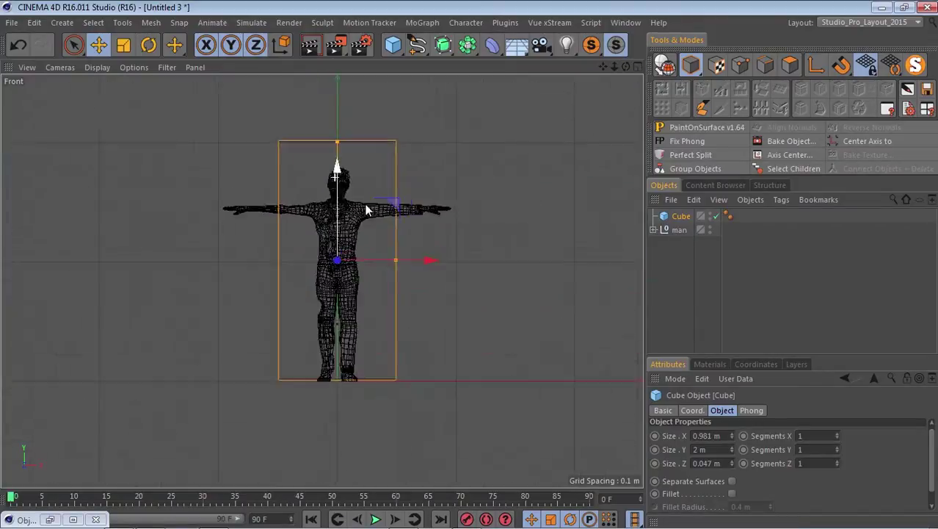
pyautogui.scroll(3, 367, 210)
pyautogui.moveTo(405, 279); pyautogui.dragTo(414, 280)
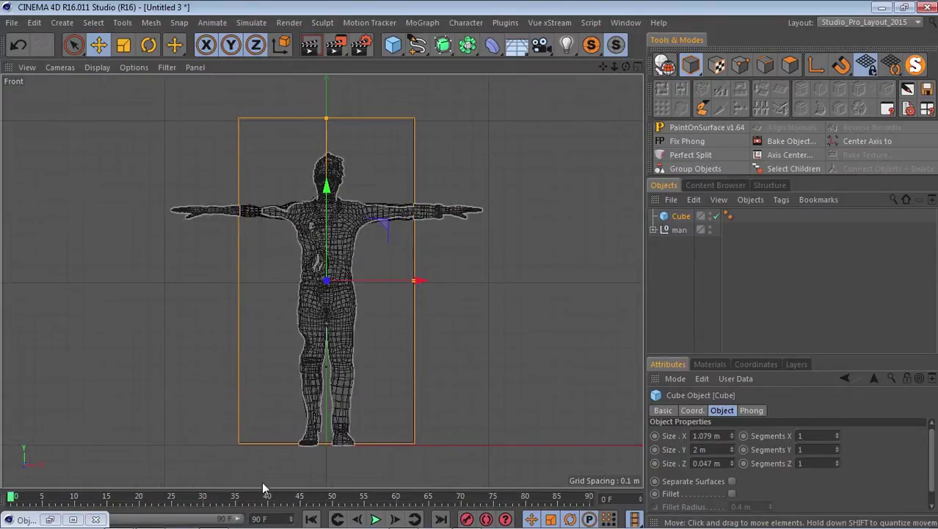
# - Rename the slab "door" and convert it into an editable polygon object
pyautogui.click(638, 68)
pyautogui.click(317, 67)
pyautogui.moveTo(627, 67); pyautogui.dragTo(476, 264)
pyautogui.doubleClick(680, 216)
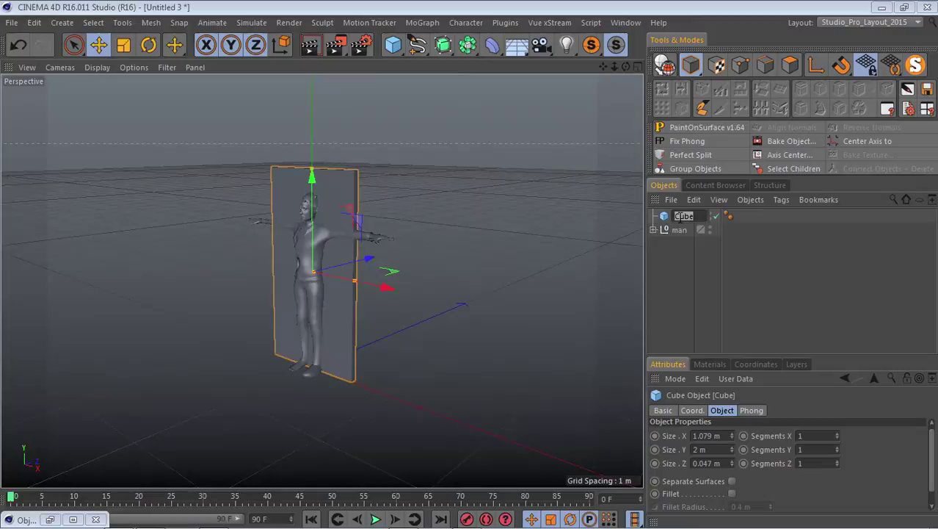
pyautogui.write('door')
pyautogui.press('Return')
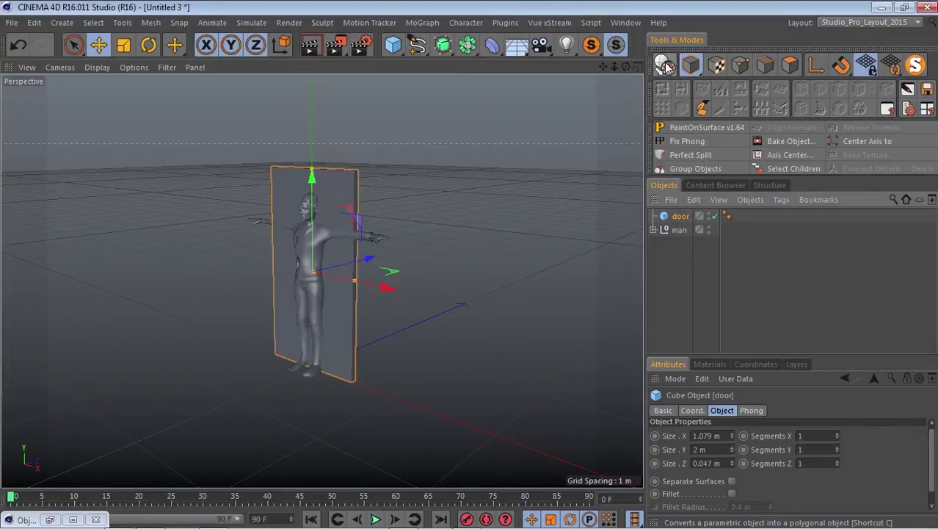
pyautogui.click(664, 64)
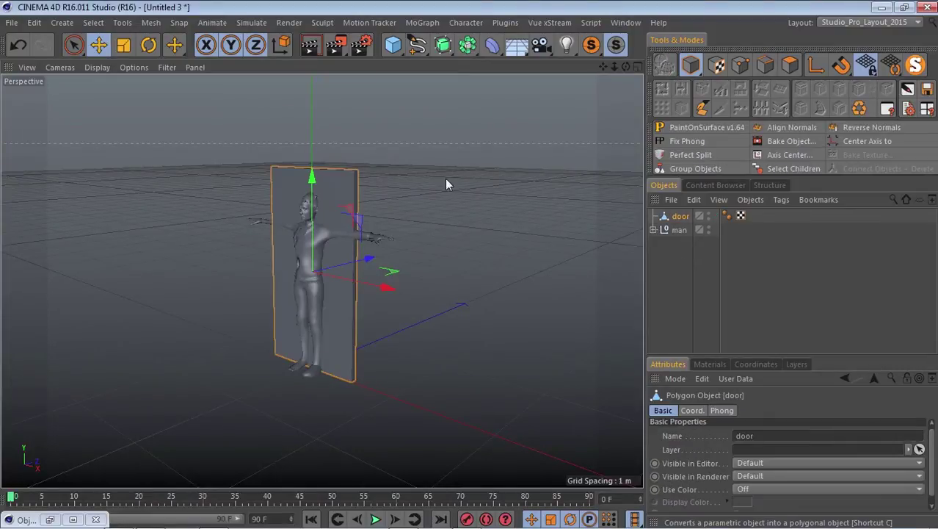
# - Add a second cube for the room and raise it so its base rests at ground level
pyautogui.press('space')
pyautogui.moveTo(464, 524)
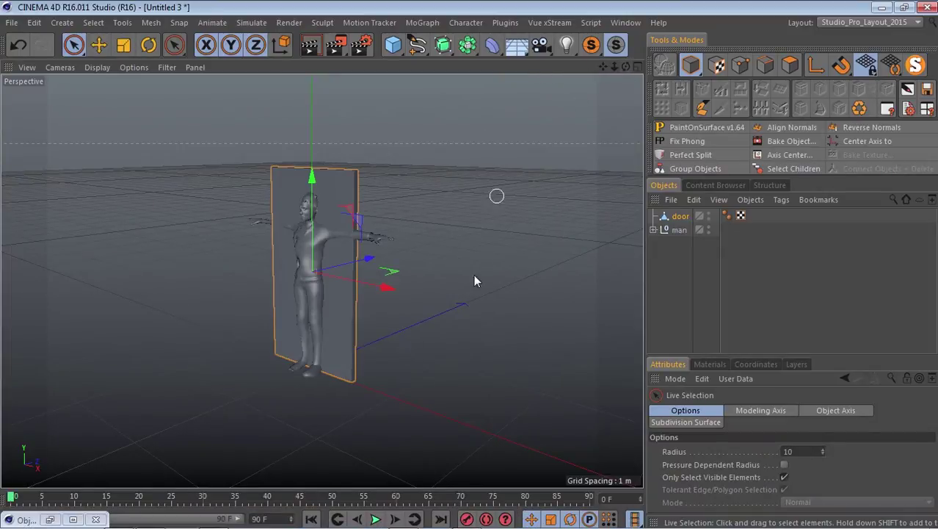
pyautogui.click(393, 45)
pyautogui.moveTo(313, 303); pyautogui.dragTo(308, 197)
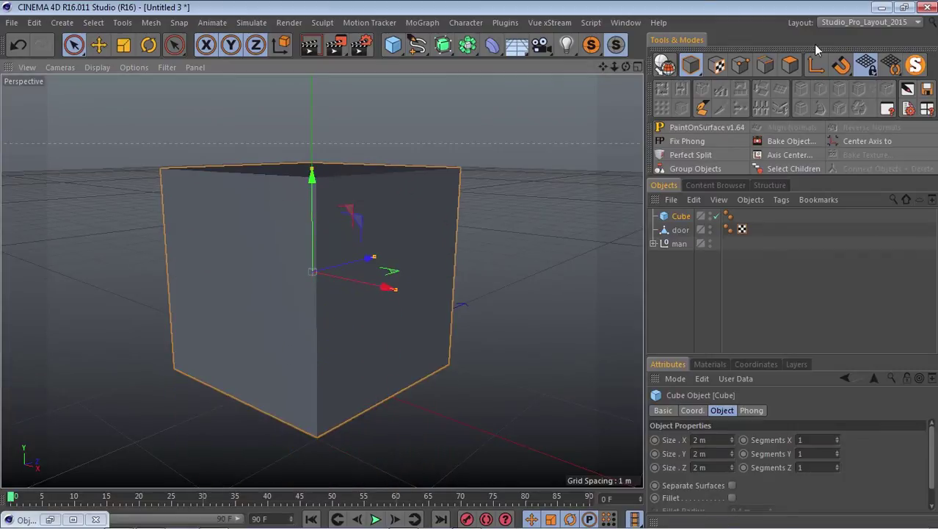
# - Compare the new cube with the man in the Front view and convert the cube into an editable polygon object
pyautogui.click(638, 68)
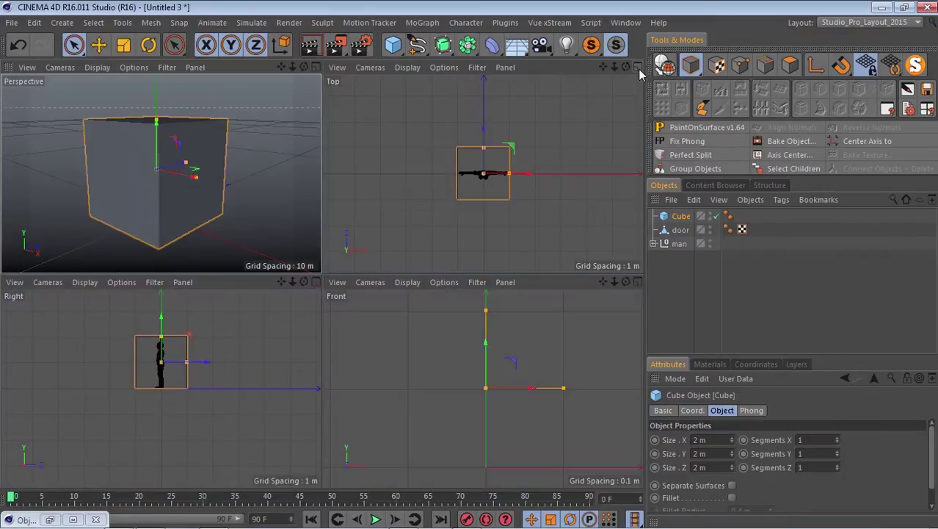
pyautogui.click(627, 273)
pyautogui.scroll(-5, 371, 301)
pyautogui.scroll(2, 266, 304)
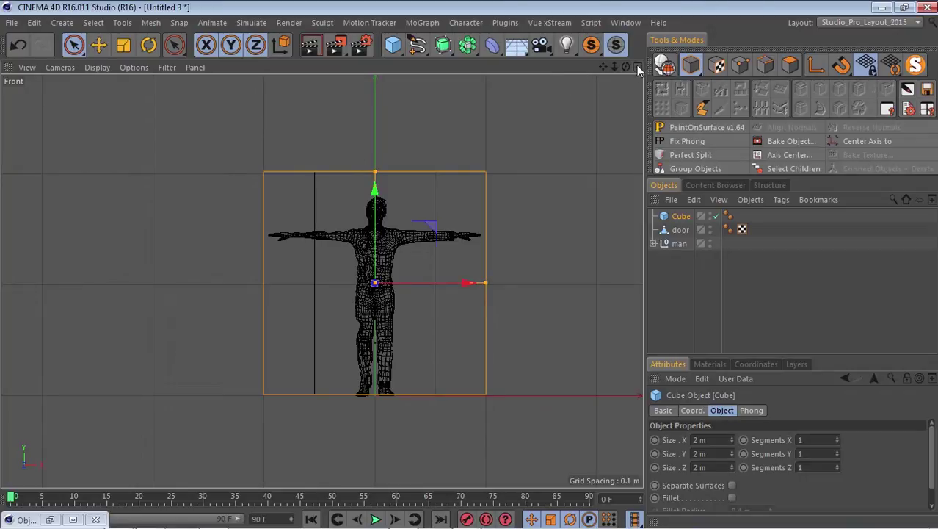
pyautogui.click(638, 68)
pyautogui.click(673, 65)
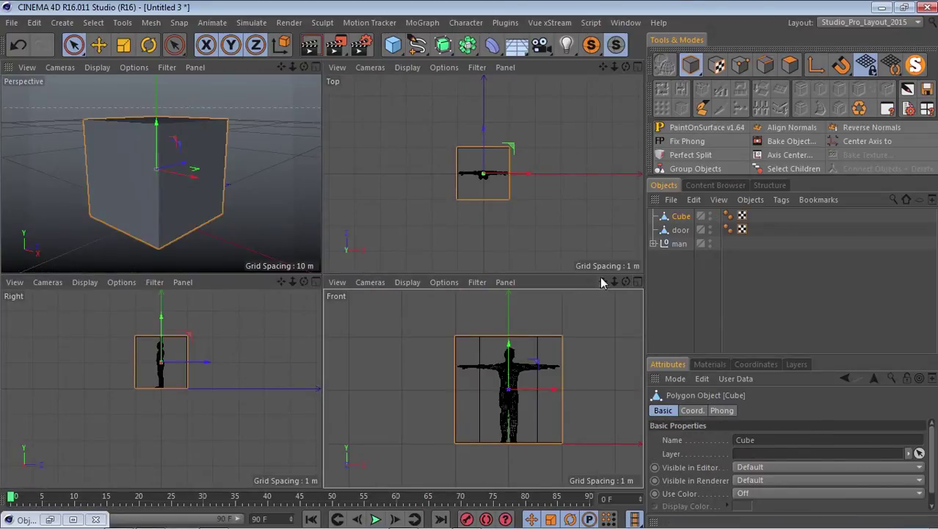
# - Select the room cube's top polygon and raise it well above the man's head
pyautogui.moveTo(305, 67); pyautogui.dragTo(323, 273)
pyautogui.click(789, 66)
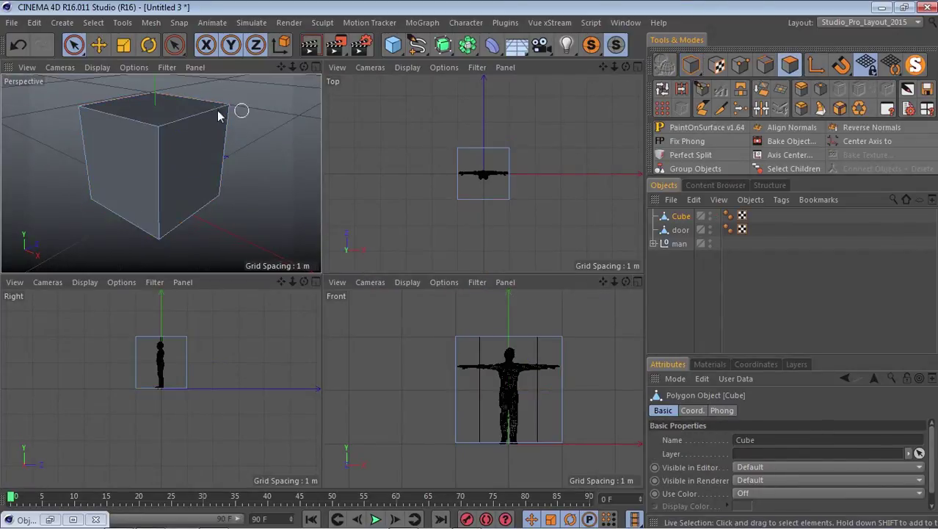
pyautogui.click(161, 103)
pyautogui.moveTo(155, 86); pyautogui.dragTo(155, 37)
pyautogui.scroll(-2, 492, 389)
pyautogui.scroll(-1, 494, 390)
pyautogui.moveTo(491, 297); pyautogui.dragTo(501, 305)
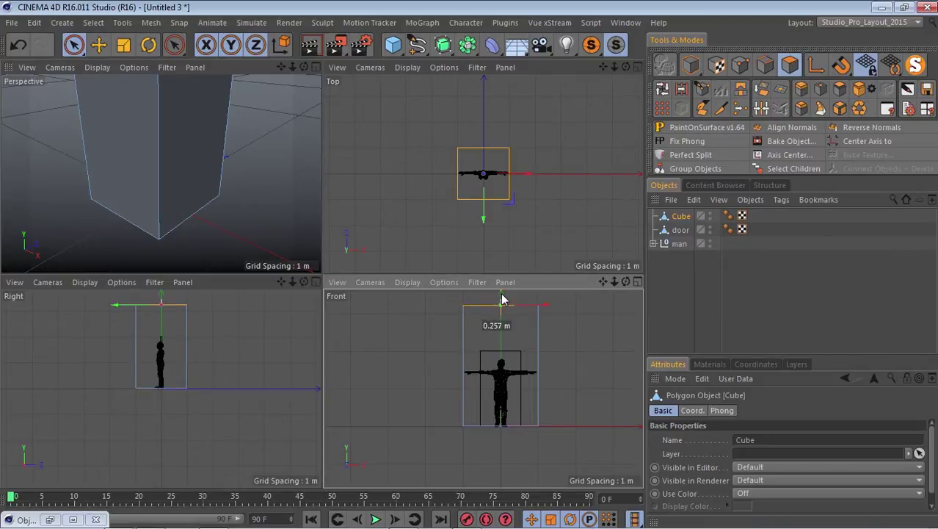
pyautogui.scroll(-3, 93, 127)
pyautogui.keyDown('alt'); pyautogui.moveTo(117, 78); pyautogui.dragTo(124, 112, button='middle'); pyautogui.keyUp('alt')
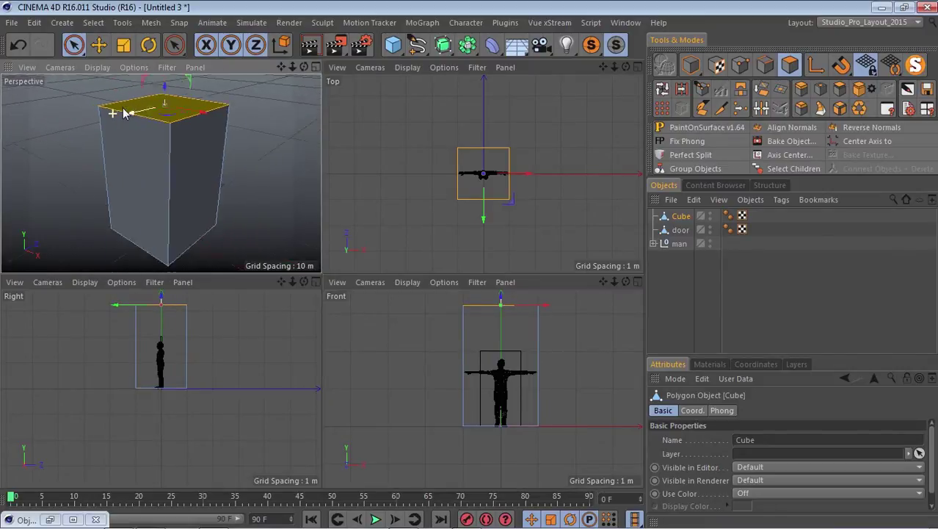
pyautogui.scroll(-3, 123, 113)
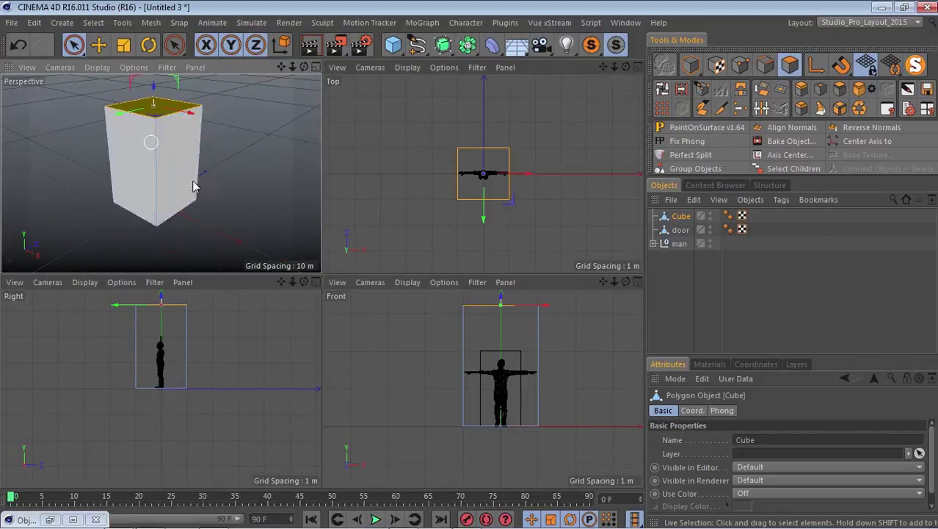
# - Knife a horizontal line near the base of all the room cube's sides, with Visible Only turned off
pyautogui.click(663, 111)
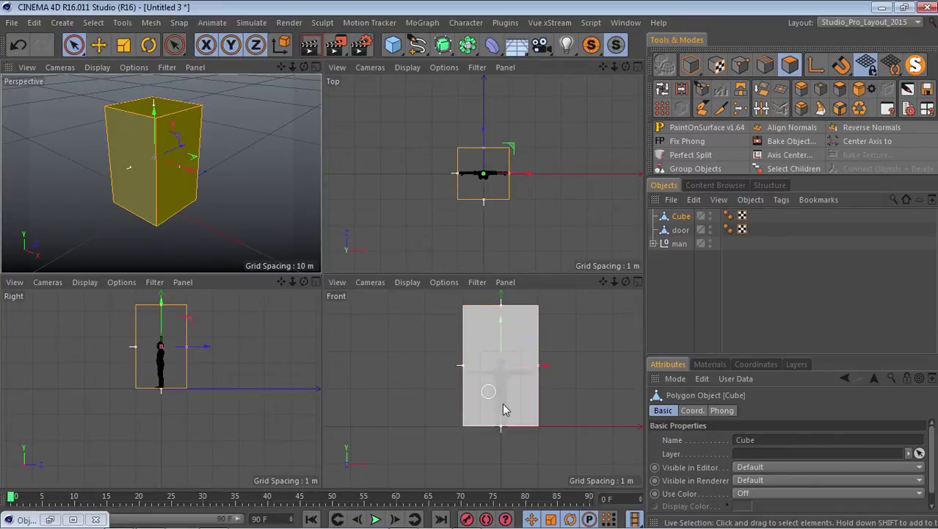
pyautogui.click(723, 109)
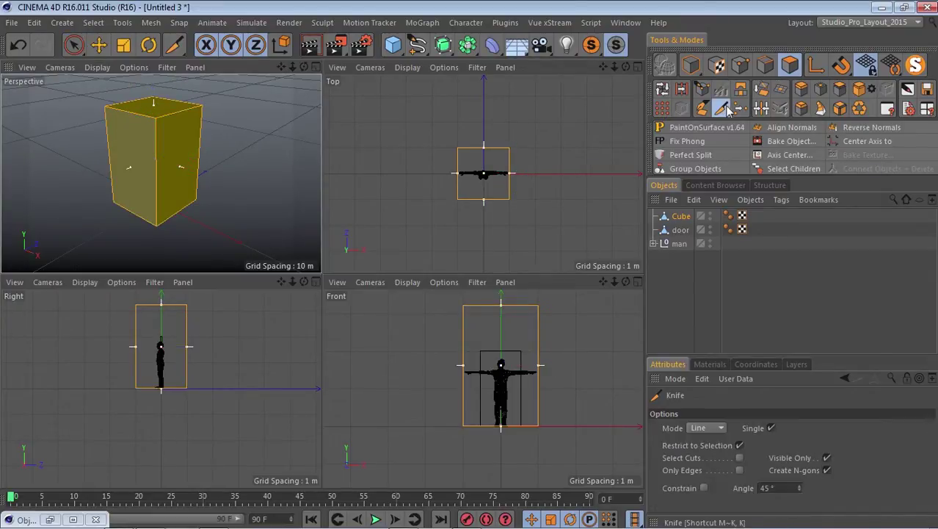
pyautogui.click(826, 458)
pyautogui.scroll(10, 449, 402)
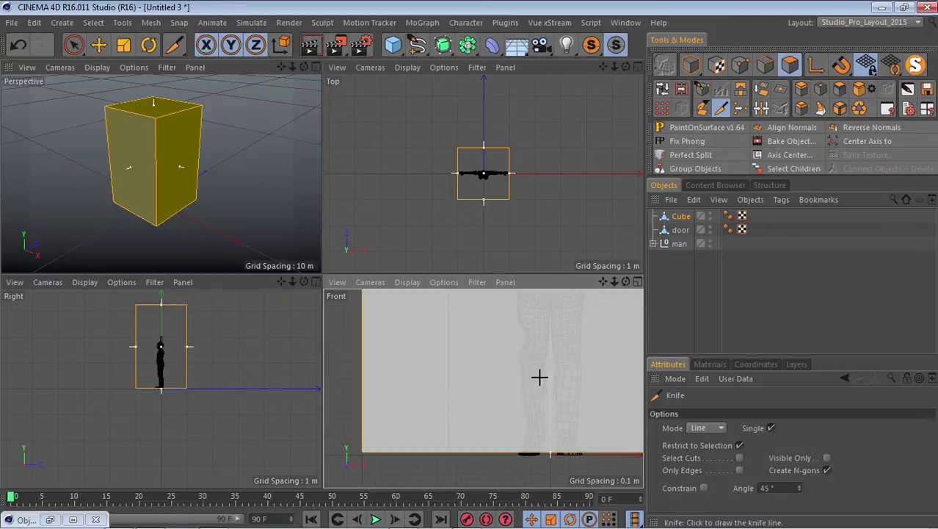
pyautogui.scroll(-5, 540, 377)
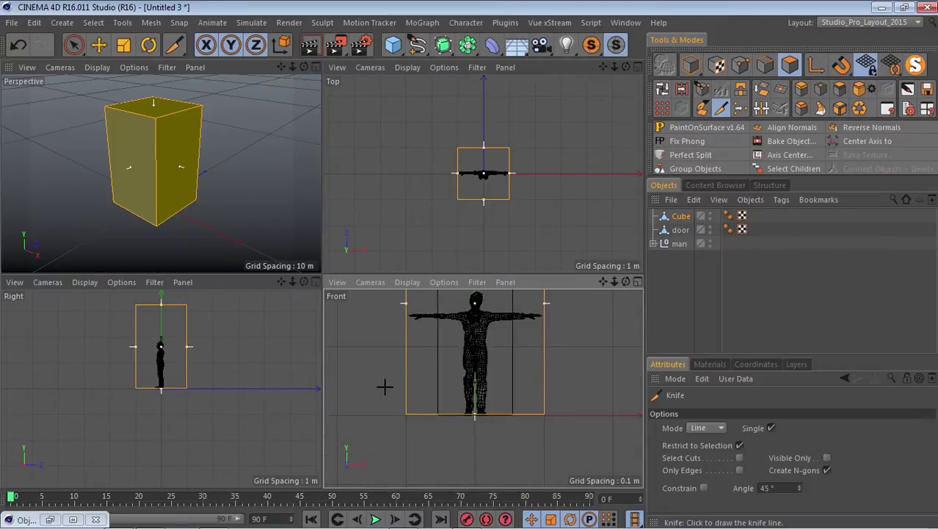
pyautogui.moveTo(385, 384); pyautogui.dragTo(574, 384)
pyautogui.scroll(-5, 505, 394)
pyautogui.scroll(4, 498, 337)
pyautogui.scroll(-4, 515, 367)
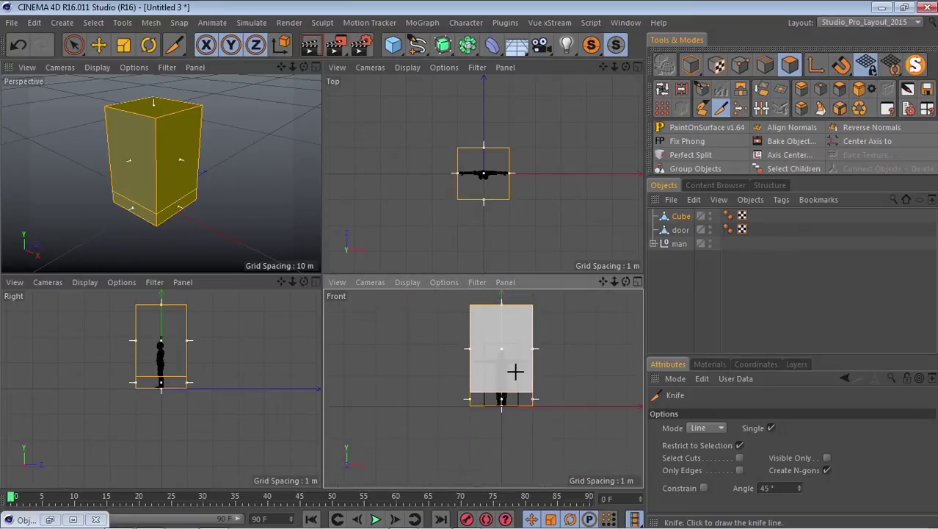
# - Raise the room cube's top polygon slightly using the Move tool
pyautogui.scroll(-1, 518, 364)
pyautogui.click(681, 230)
pyautogui.scroll(3, 504, 352)
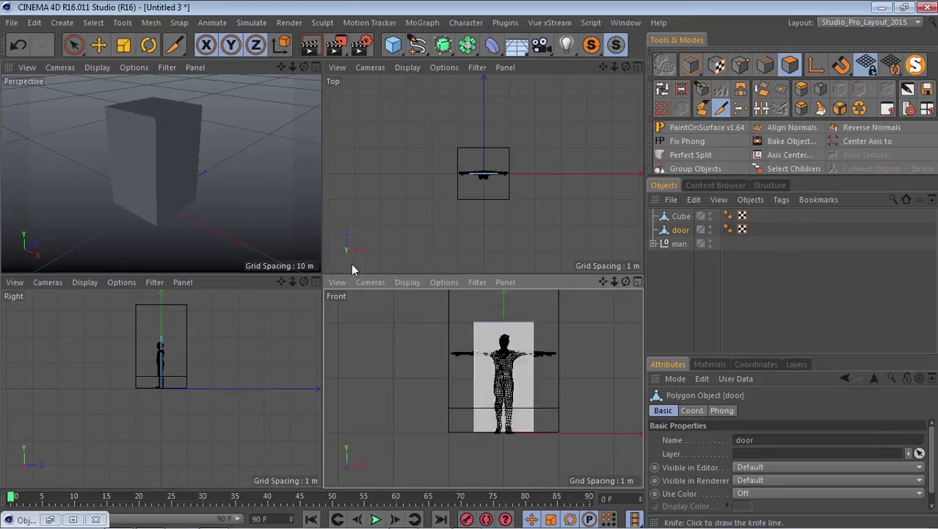
pyautogui.click(98, 45)
pyautogui.scroll(-4, 480, 388)
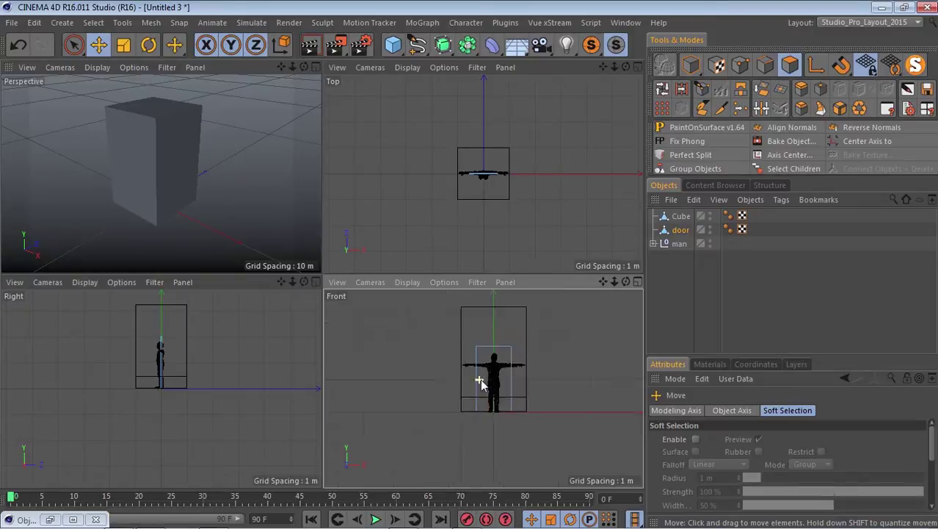
pyautogui.click(681, 218)
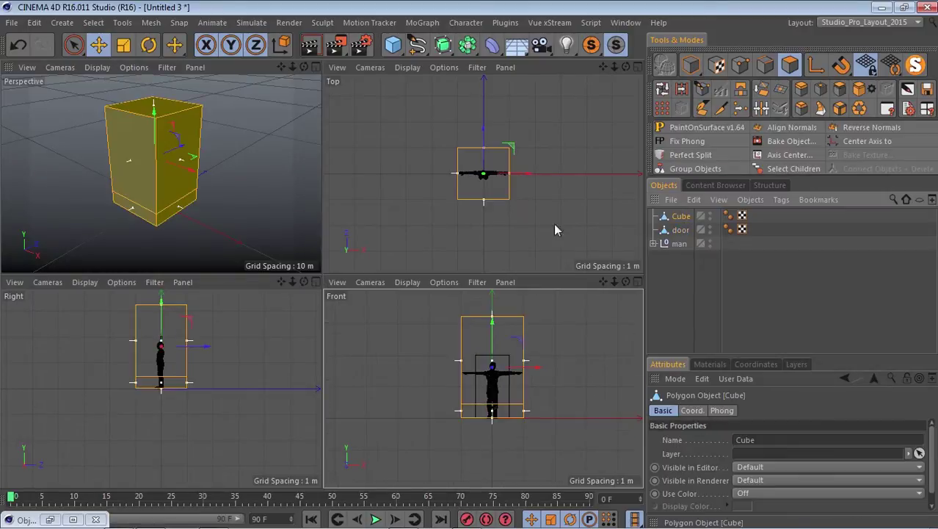
pyautogui.click(790, 64)
pyautogui.moveTo(154, 87); pyautogui.dragTo(157, 85)
pyautogui.scroll(-5, 156, 163)
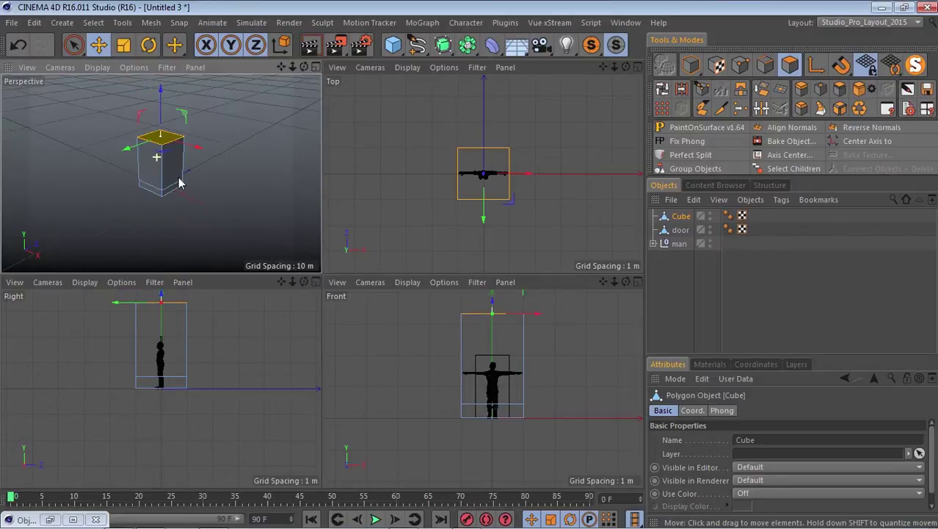
# - Lengthen the room by moving both polygons of its positive X side far outward
pyautogui.scroll(3, 188, 176)
pyautogui.middleClick(189, 180)
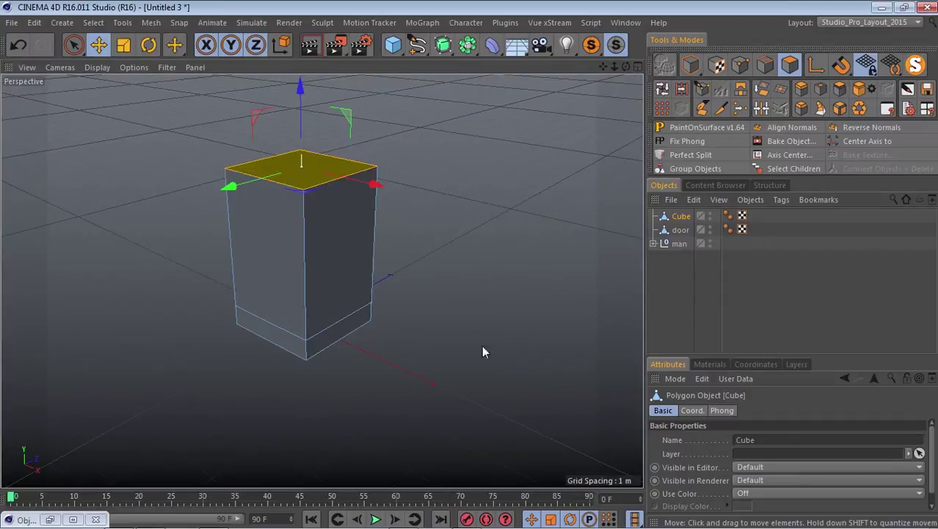
pyautogui.click(266, 258)
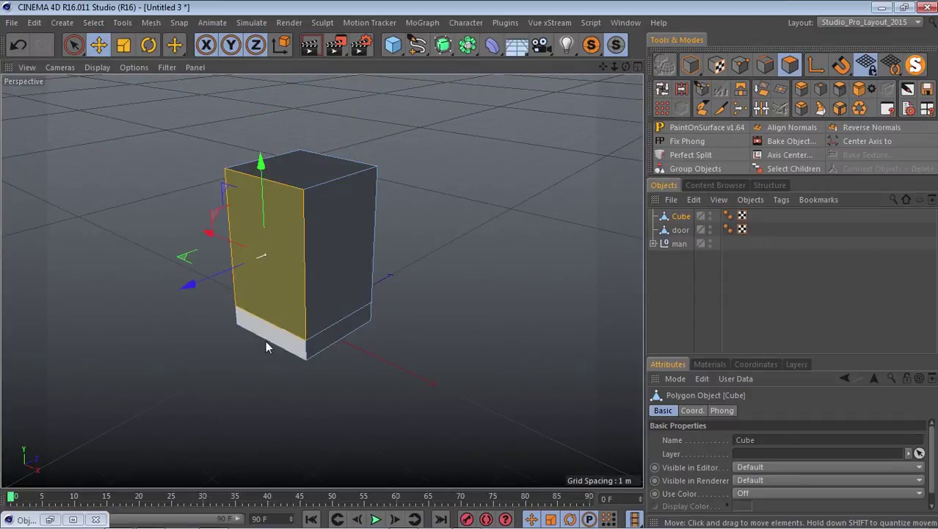
pyautogui.click(345, 238)
pyautogui.moveTo(420, 283); pyautogui.dragTo(635, 222)
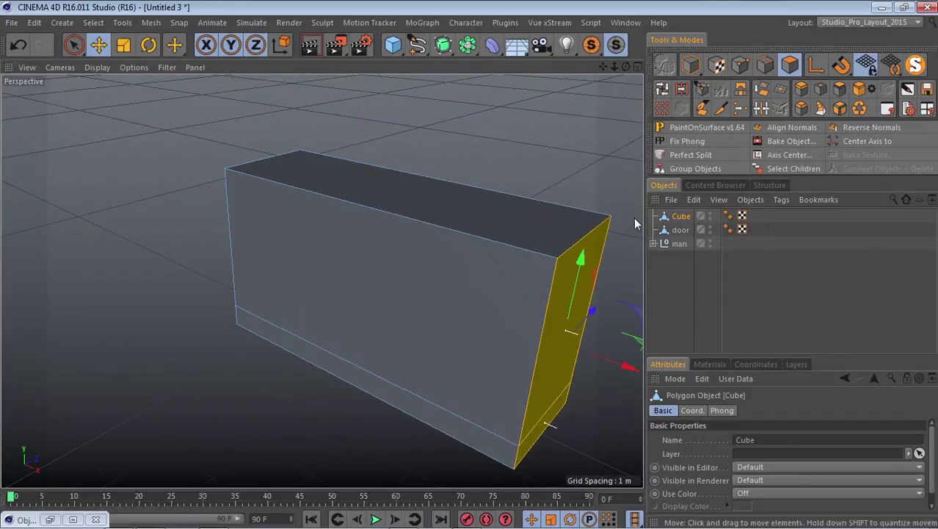
pyautogui.click(636, 66)
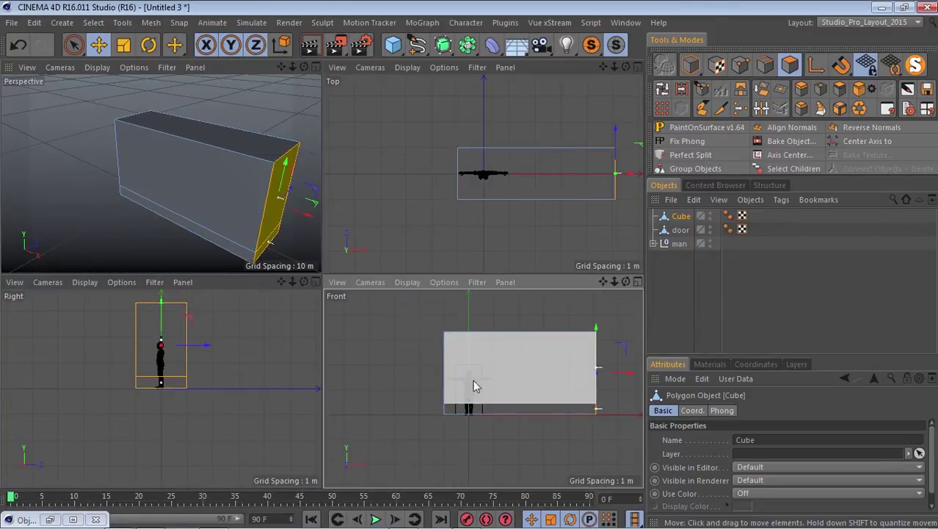
pyautogui.moveTo(303, 214); pyautogui.dragTo(468, 263)
pyautogui.moveTo(292, 67); pyautogui.dragTo(235, 74)
# - Deepen the room by moving the upper and lower polygons of its long front side outward along negative Z
pyautogui.click(315, 65)
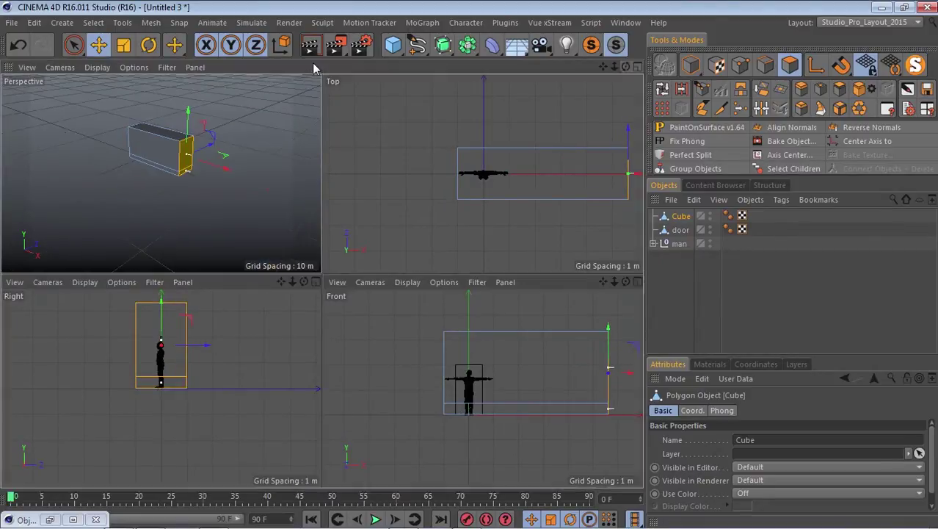
pyautogui.click(310, 223)
pyautogui.click(316, 267)
pyautogui.keyDown('shift'); pyautogui.click(301, 240); pyautogui.keyUp('shift')
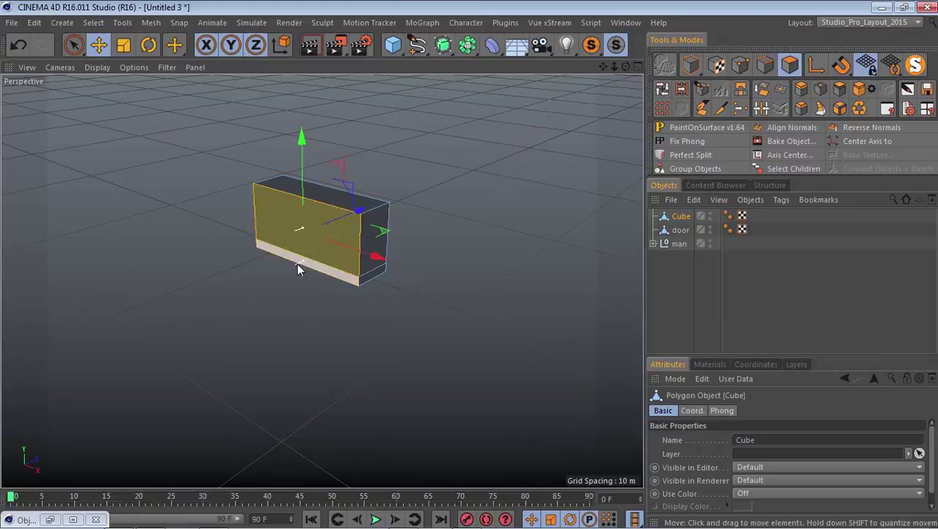
pyautogui.moveTo(360, 212); pyautogui.dragTo(231, 260)
# - Extrude a narrow section along the room's front side and extend its negative X end outward
pyautogui.scroll(3, 53, 236)
pyautogui.moveTo(626, 67); pyautogui.dragTo(292, 356)
pyautogui.click(268, 422)
pyautogui.moveTo(626, 67); pyautogui.dragTo(460, 180)
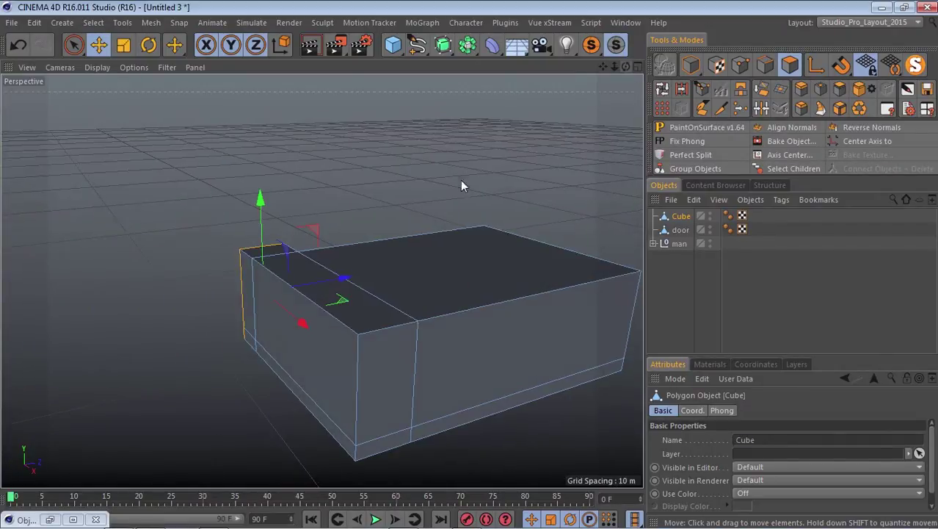
# - Delete the upper wall polygons along the room's two adjoining outer sides, leaving the low base strip in place
pyautogui.scroll(2, 322, 368)
pyautogui.scroll(-3, 322, 368)
pyautogui.click(336, 375)
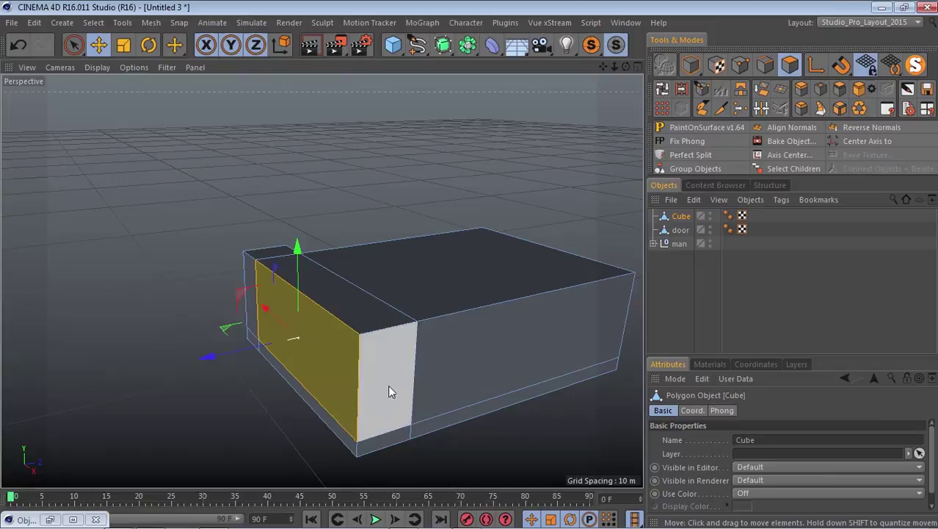
pyautogui.keyDown('shift'); pyautogui.click(389, 384); pyautogui.keyUp('shift')
pyautogui.press('Delete')
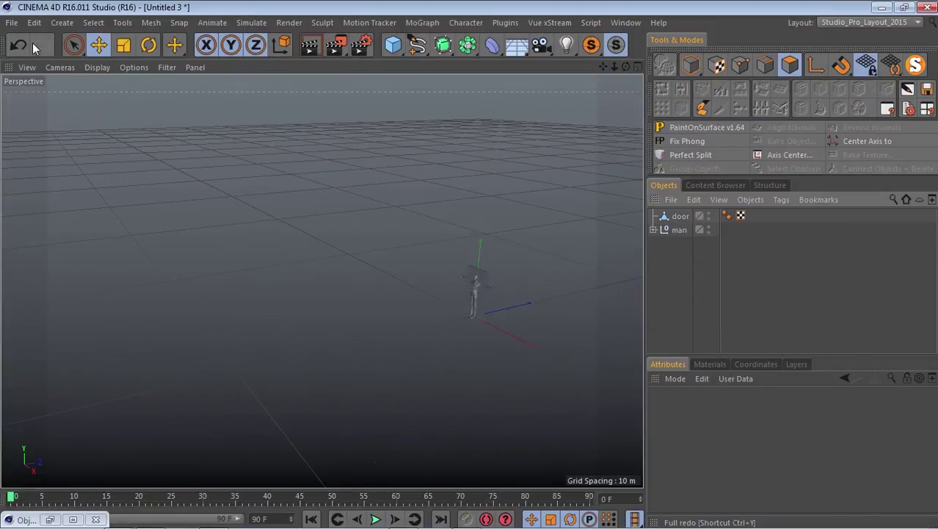
pyautogui.click(22, 45)
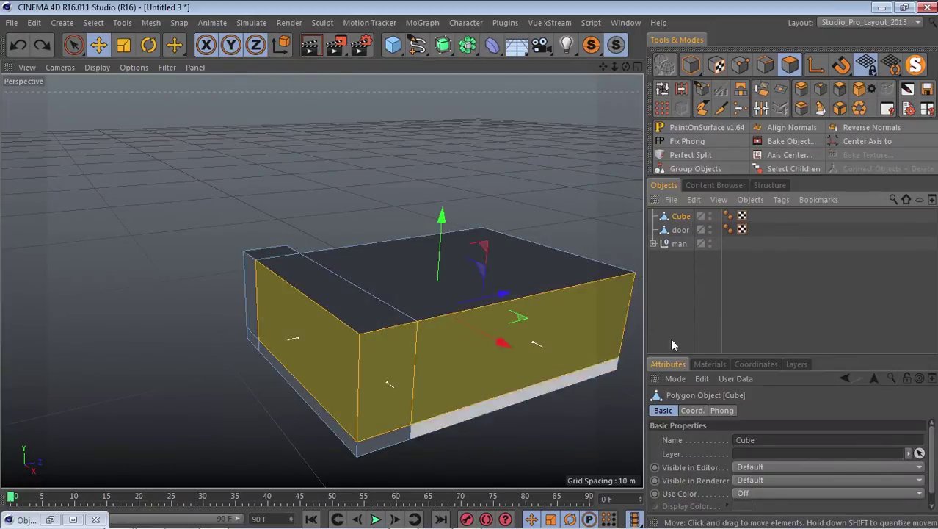
pyautogui.press('Delete')
# - Select all of the room's polygons and examine the opened interior and the direction of its normals
pyautogui.scroll(-3, 253, 213)
pyautogui.scroll(3, 535, 406)
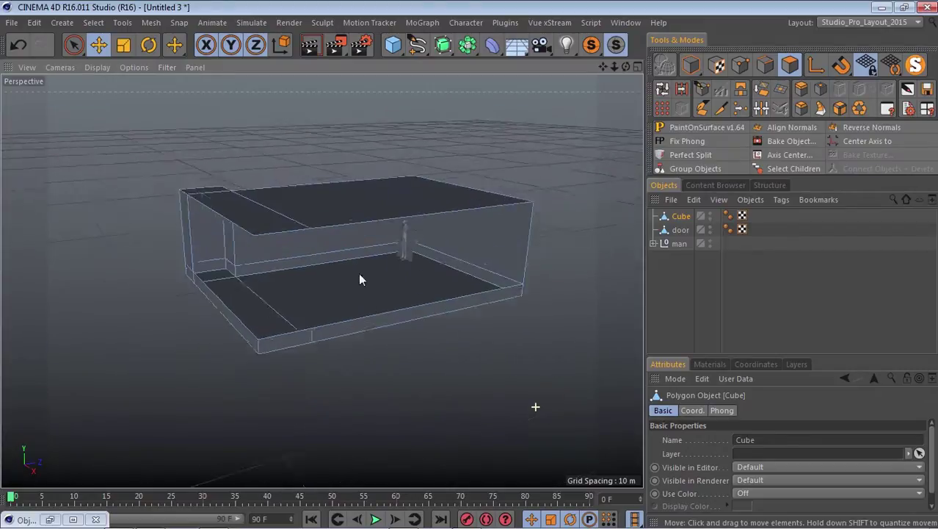
pyautogui.scroll(1, 359, 277)
pyautogui.moveTo(625, 66); pyautogui.dragTo(546, 182)
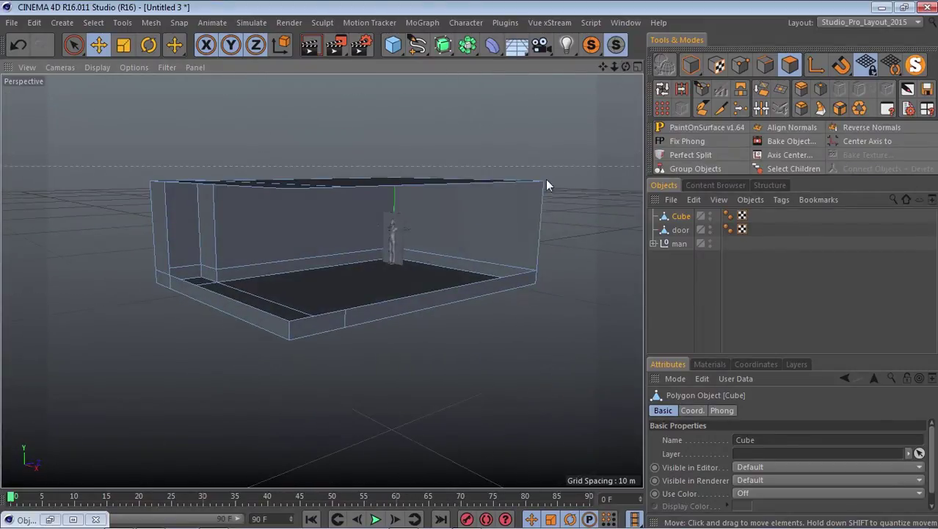
pyautogui.click(436, 236)
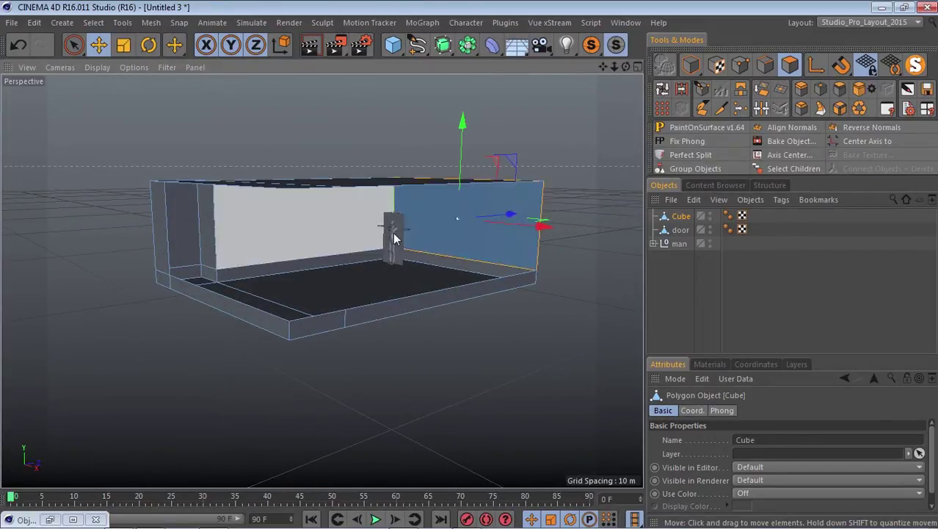
pyautogui.hotkey('ctrl', 'a')
pyautogui.scroll(6, 320, 235)
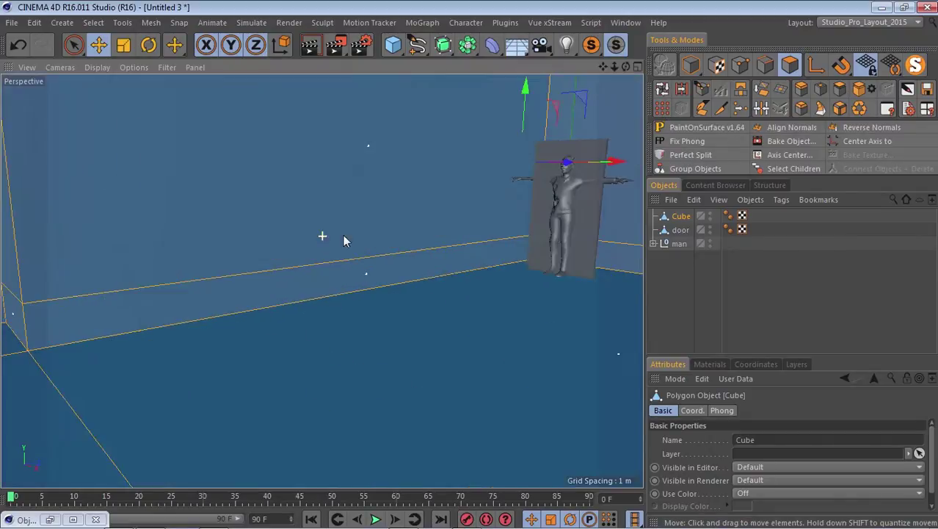
pyautogui.scroll(-7, 315, 266)
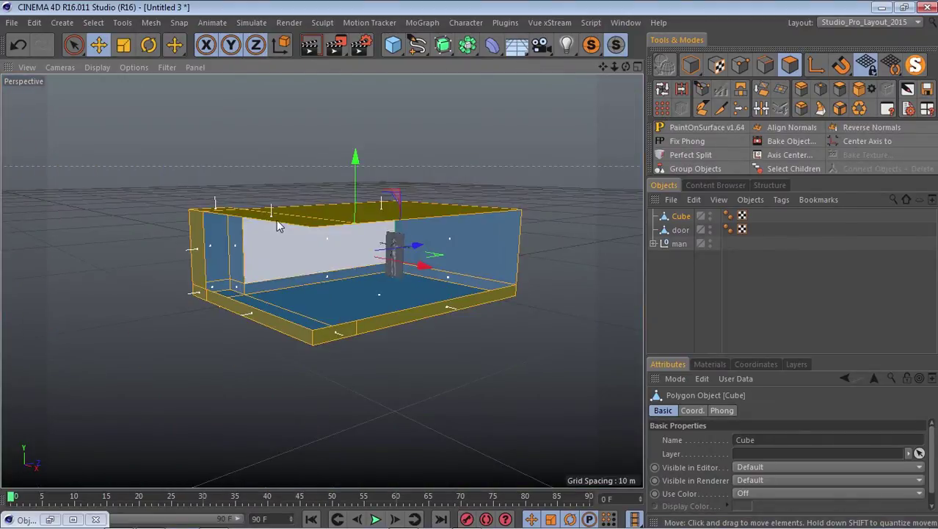
pyautogui.scroll(6, 367, 224)
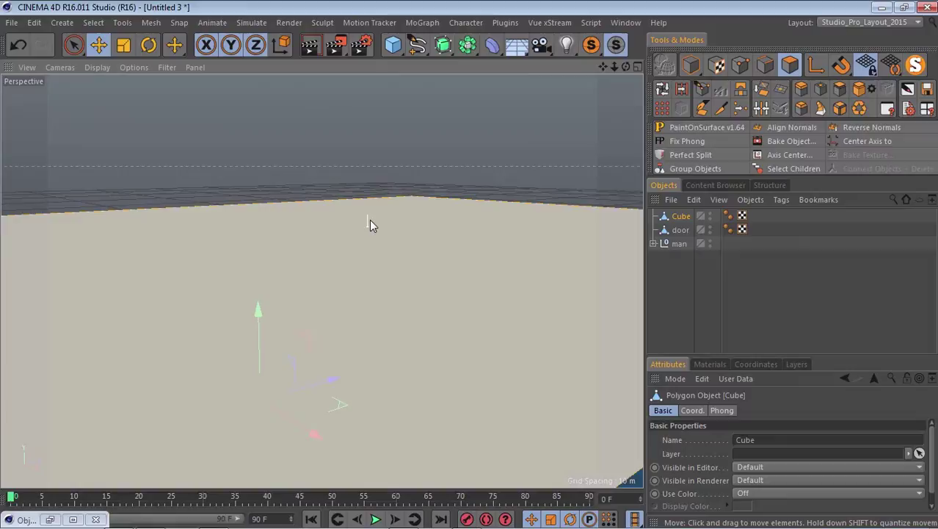
pyautogui.scroll(-6, 371, 219)
pyautogui.click(132, 67)
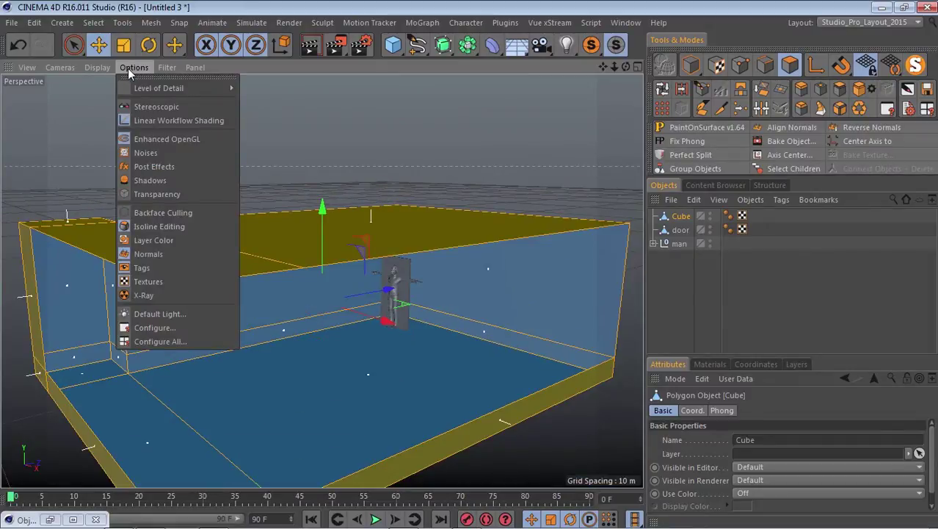
pyautogui.click(395, 162)
pyautogui.scroll(-4, 395, 162)
pyautogui.scroll(3, 338, 329)
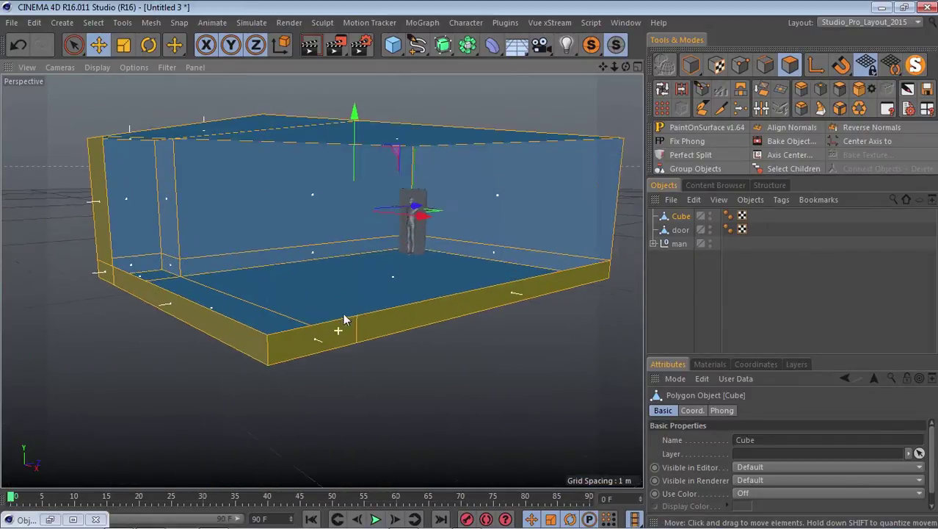
pyautogui.scroll(-3, 345, 320)
pyautogui.scroll(4, 212, 279)
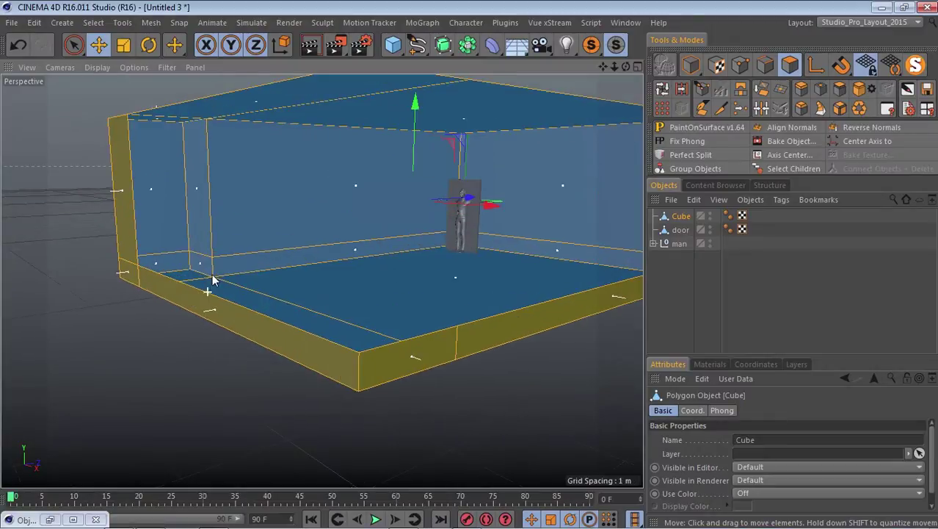
pyautogui.scroll(-4, 212, 277)
pyautogui.scroll(4, 256, 267)
pyautogui.scroll(-4, 257, 312)
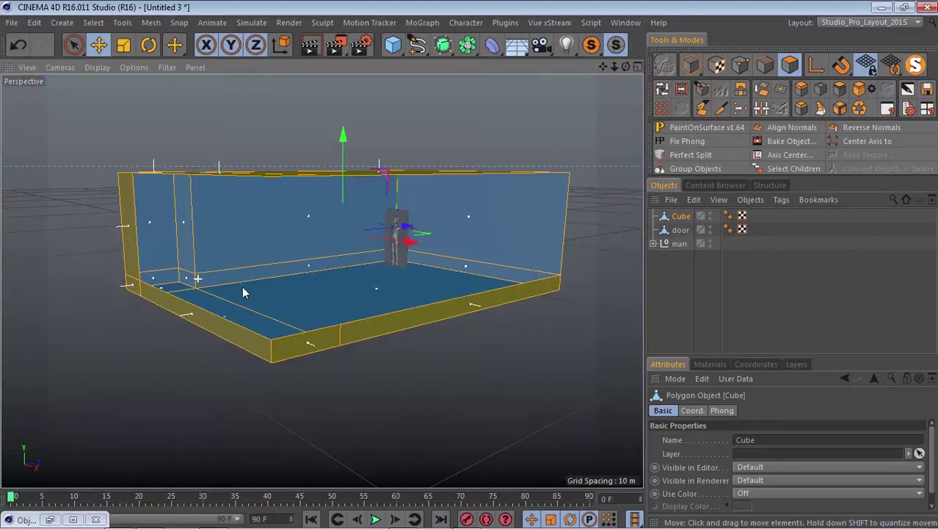
# - Extrude the floor, wall and ceiling border edges of the room's open negative Z side outward along negative Z
pyautogui.click(765, 64)
pyautogui.click(136, 227)
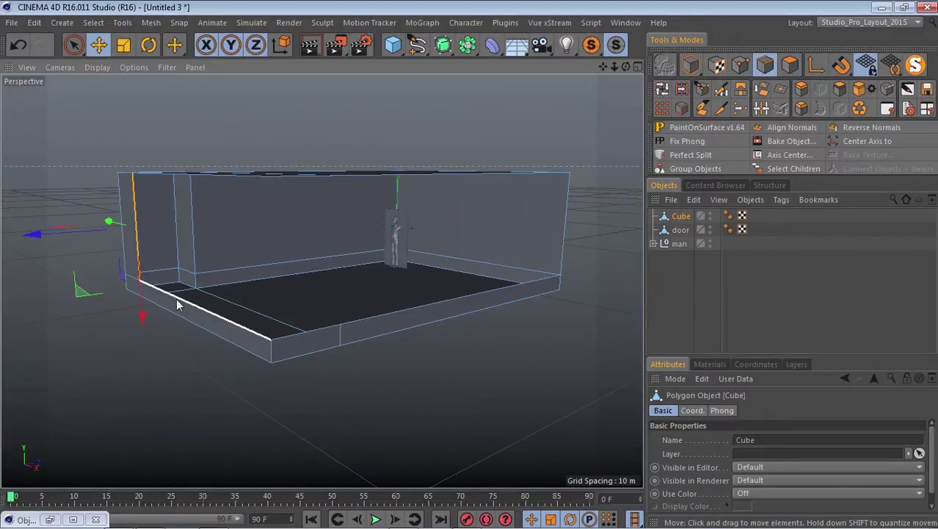
pyautogui.keyDown('shift'); pyautogui.click(177, 305); pyautogui.keyUp('shift')
pyautogui.keyDown('alt'); pyautogui.moveTo(125, 182); pyautogui.dragTo(165, 215, button='middle'); pyautogui.keyUp('alt')
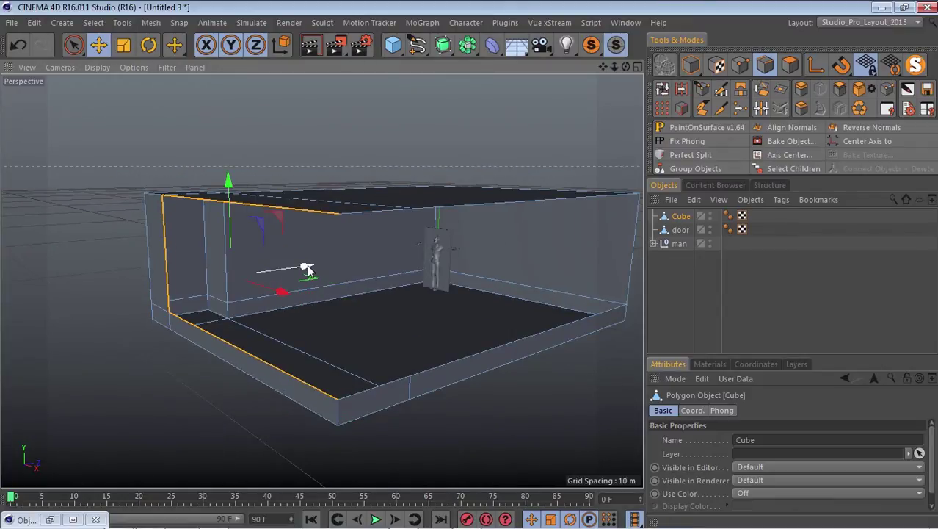
pyautogui.moveTo(308, 270); pyautogui.dragTo(228, 265)
pyautogui.keyDown('alt'); pyautogui.moveTo(228, 264); pyautogui.dragTo(259, 285, button='right'); pyautogui.keyUp('alt')
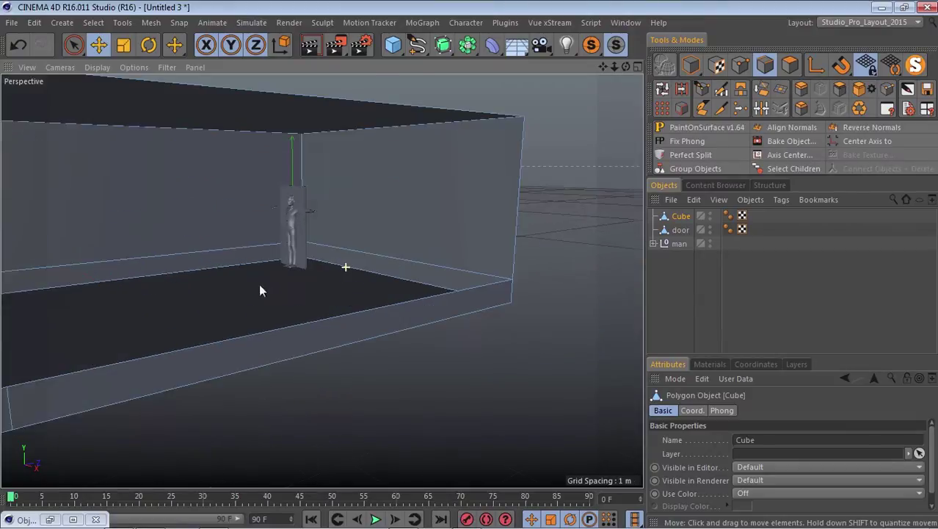
pyautogui.scroll(-5, 259, 283)
pyautogui.scroll(3, 193, 254)
pyautogui.scroll(-3, 254, 251)
pyautogui.scroll(3, 174, 238)
pyautogui.scroll(-3, 174, 239)
pyautogui.scroll(5, 329, 275)
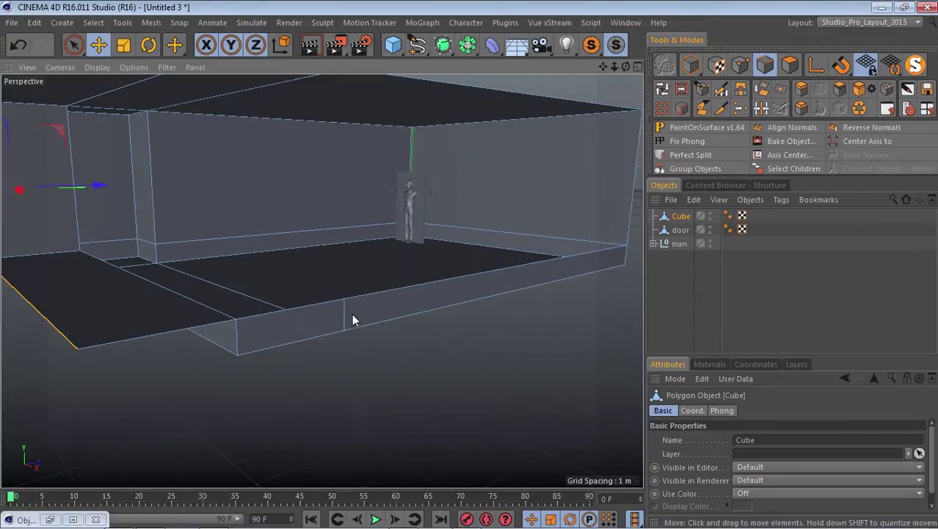
# - Dissolve the two long edges that cut across the room's ceiling
pyautogui.click(345, 312)
pyautogui.scroll(-5, 346, 322)
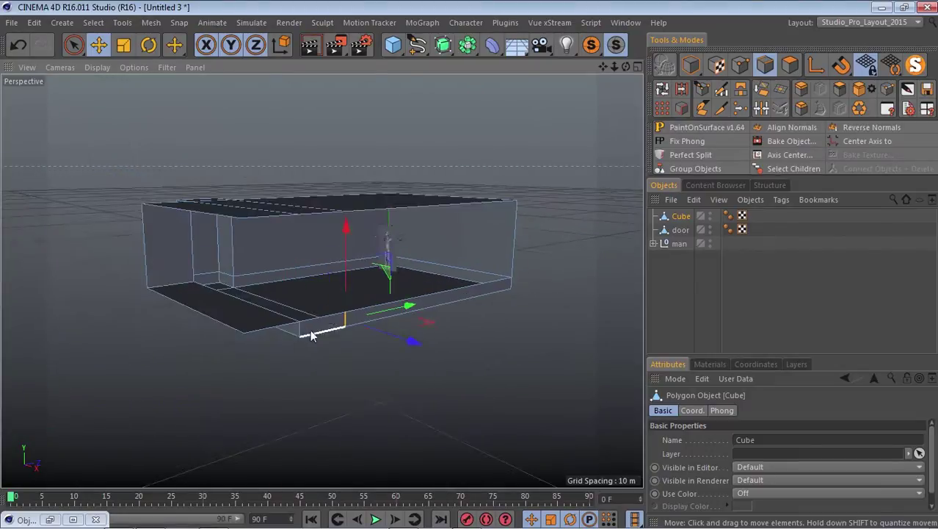
pyautogui.scroll(5, 311, 335)
pyautogui.scroll(4, 245, 239)
pyautogui.scroll(-5, 180, 218)
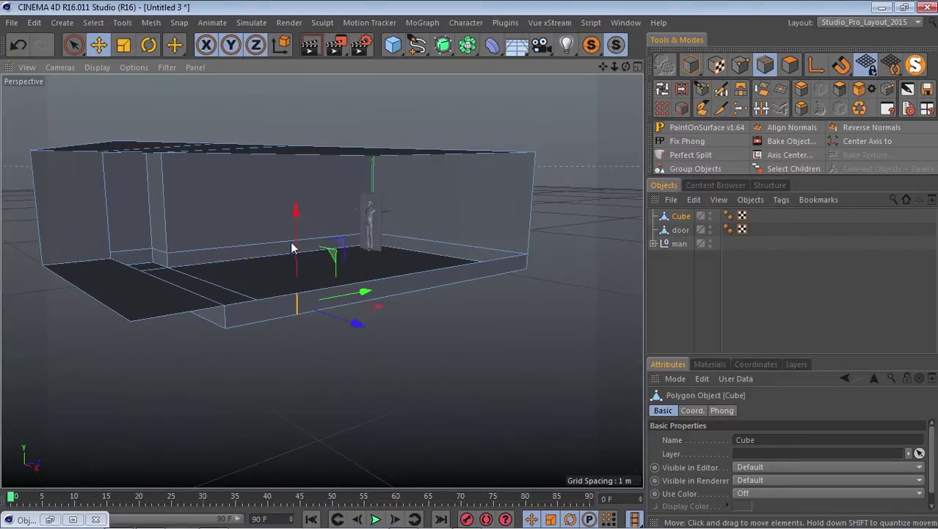
pyautogui.scroll(5, 193, 187)
pyautogui.scroll(-6, 232, 202)
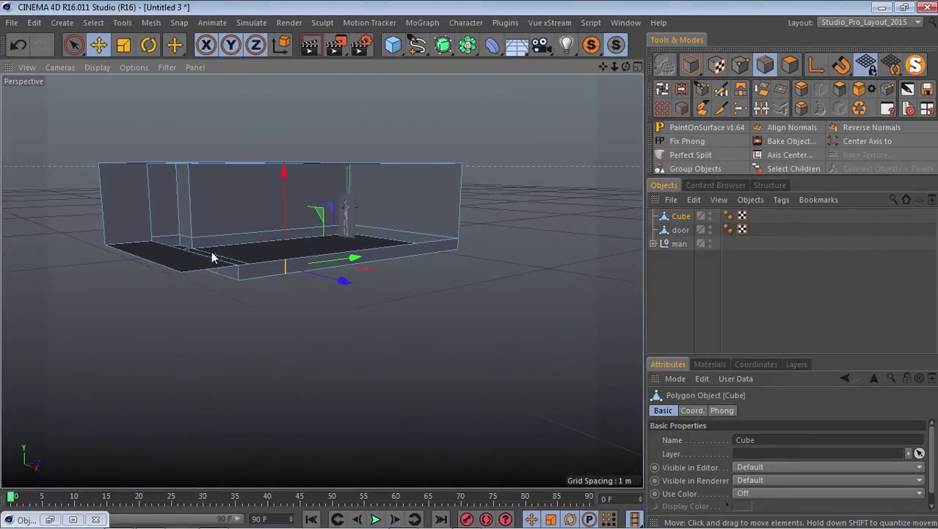
pyautogui.scroll(1, 268, 196)
pyautogui.moveTo(625, 66); pyautogui.dragTo(469, 265)
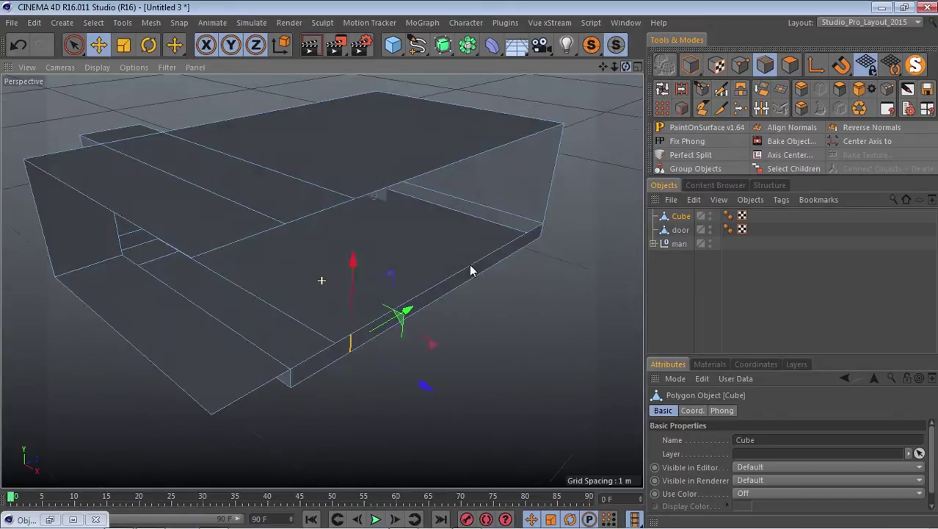
pyautogui.rightClick(231, 204)
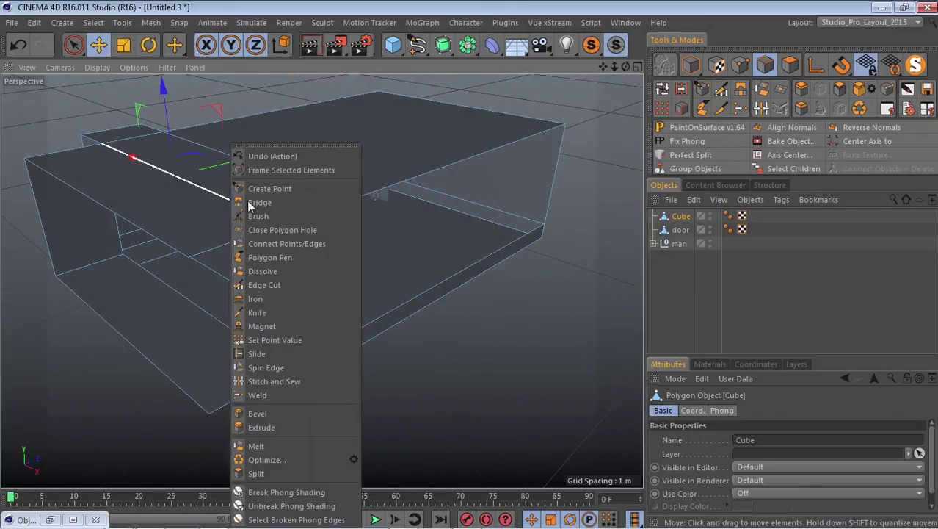
pyautogui.click(760, 42)
pyautogui.click(765, 89)
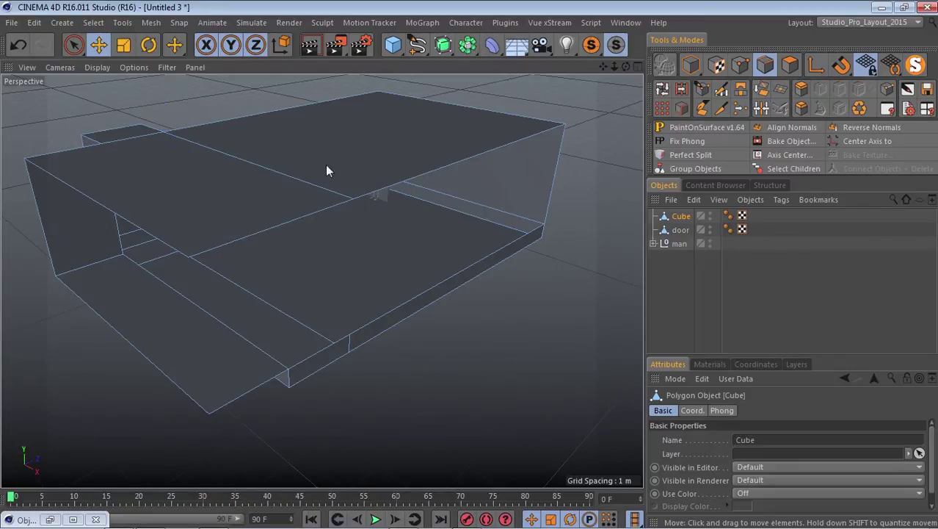
pyautogui.click(325, 186)
pyautogui.click(764, 89)
# - Dissolve the redundant long edge across the floor and the short vertical edge on the base strip
pyautogui.click(265, 304)
pyautogui.keyDown('shift'); pyautogui.click(348, 345); pyautogui.keyUp('shift')
pyautogui.scroll(6, 324, 334)
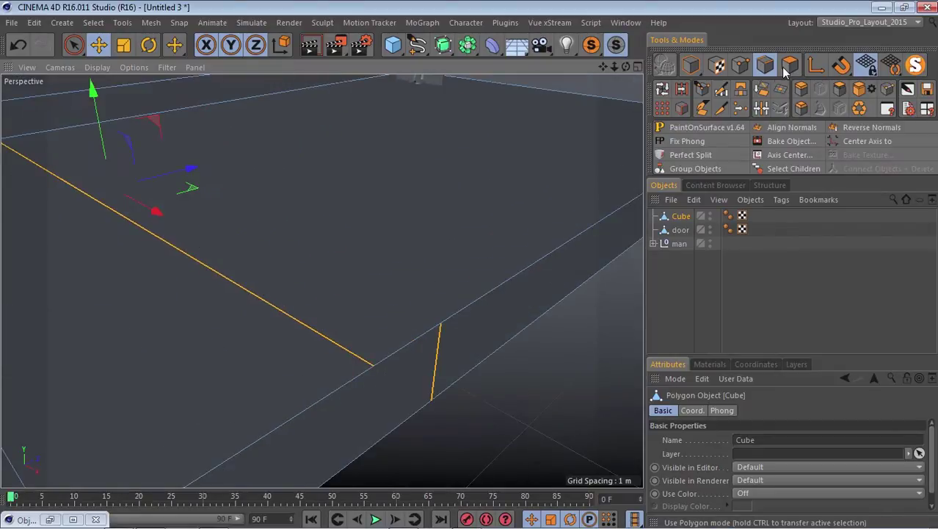
pyautogui.click(764, 88)
# - Dissolve the leftover floor edge at the alcove corner and the short vertical edge on the base strip beside it
pyautogui.keyDown('alt'); pyautogui.moveTo(324, 232); pyautogui.dragTo(275, 181, button='right'); pyautogui.keyUp('alt')
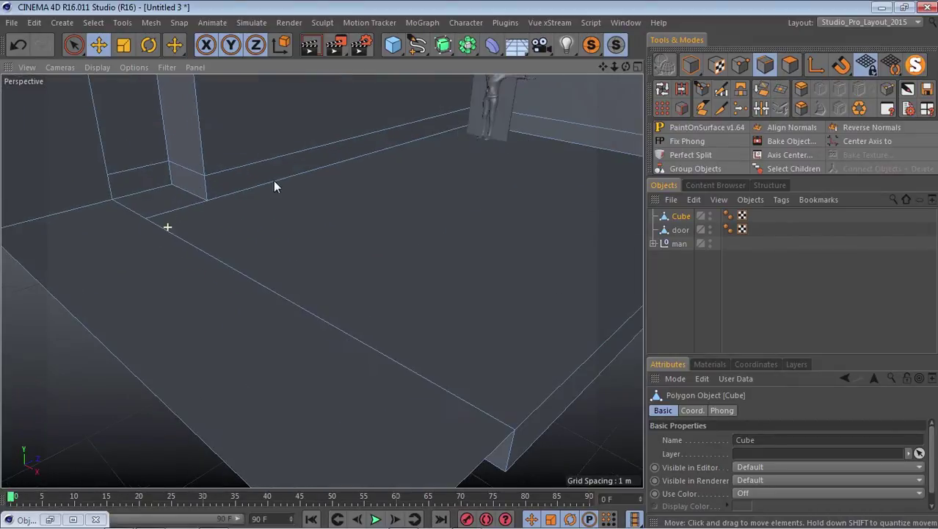
pyautogui.scroll(3, 275, 181)
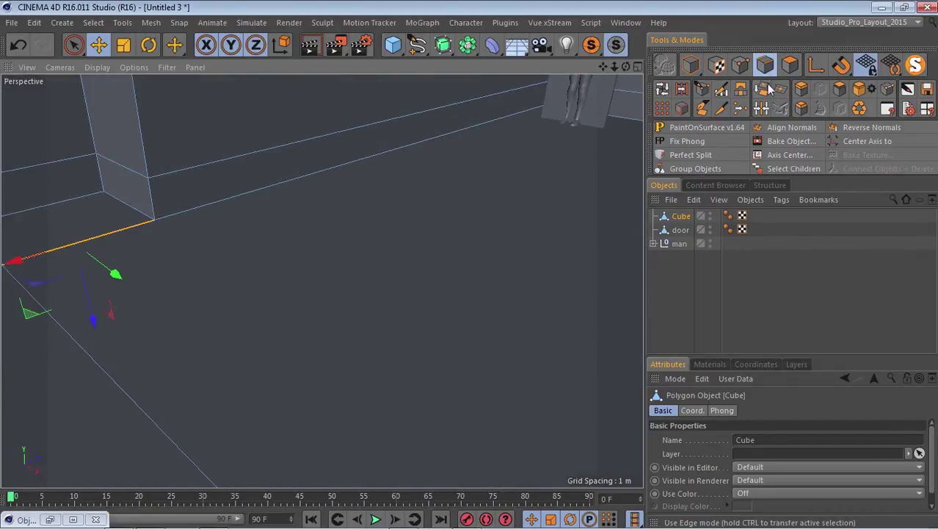
pyautogui.click(211, 236)
pyautogui.scroll(-3, 211, 231)
pyautogui.keyDown('alt'); pyautogui.moveTo(321, 279); pyautogui.dragTo(469, 263); pyautogui.keyUp('alt')
pyautogui.click(344, 207)
pyautogui.click(691, 66)
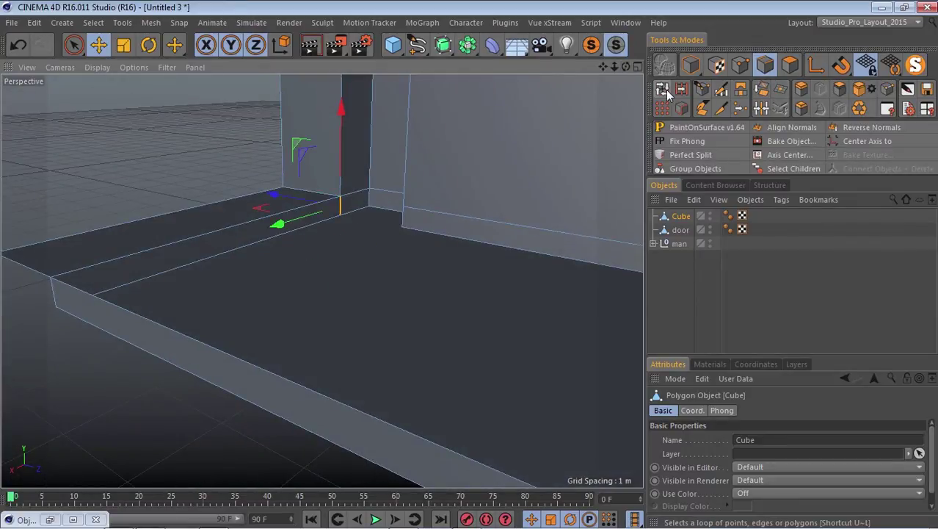
pyautogui.click(760, 94)
# - Dissolve the remaining edge between the alcove's ceiling and the main ceiling
pyautogui.scroll(-5, 100, 272)
pyautogui.scroll(3, 100, 272)
pyautogui.keyDown('alt'); pyautogui.moveTo(456, 198); pyautogui.dragTo(160, 157); pyautogui.keyUp('alt')
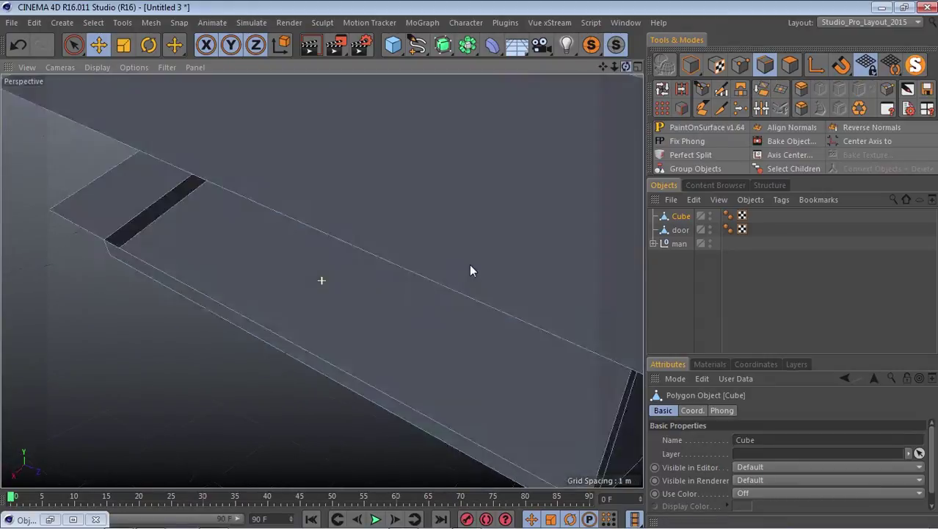
pyautogui.scroll(-5, 470, 267)
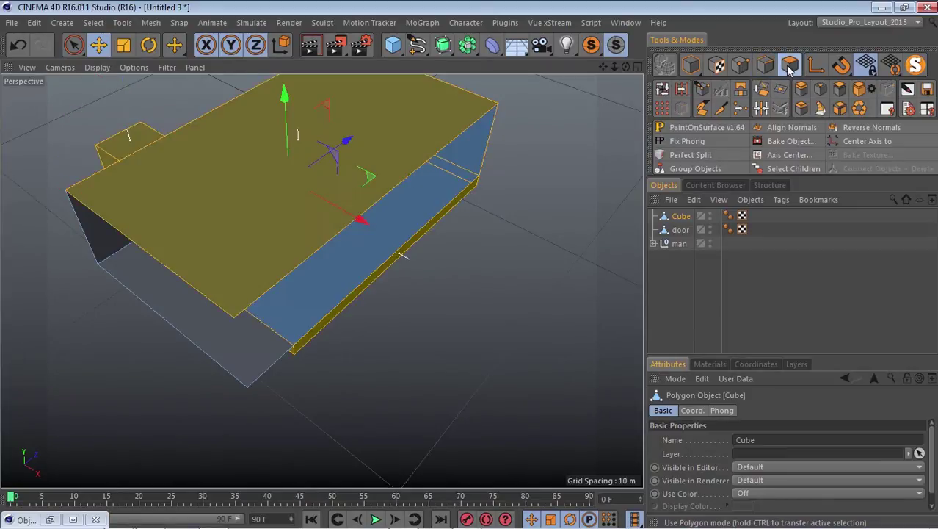
pyautogui.click(766, 66)
pyautogui.scroll(-3, 281, 230)
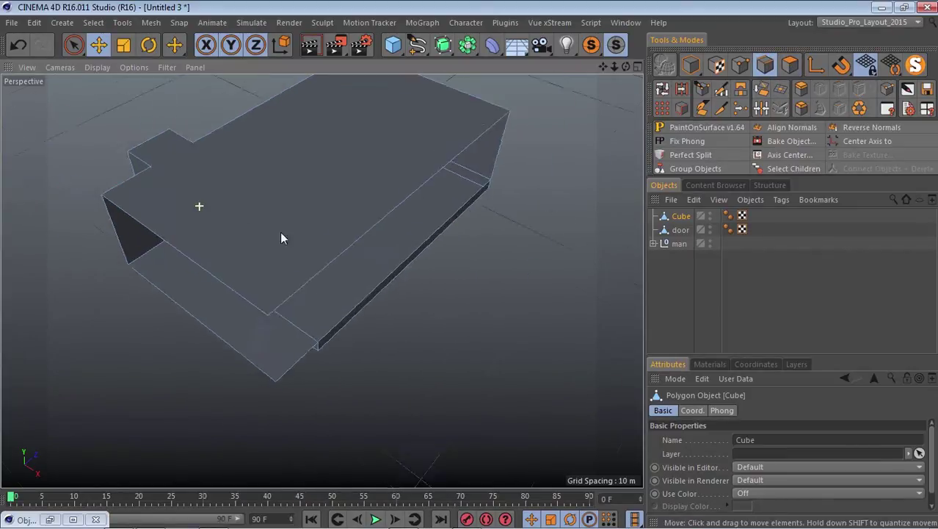
# - Select all of the room's polygons, including the extended section, and reverse their normals
pyautogui.moveTo(626, 67); pyautogui.dragTo(471, 266)
pyautogui.scroll(3, 221, 207)
pyautogui.scroll(-2, 220, 207)
pyautogui.keyDown('alt'); pyautogui.moveTo(220, 207); pyautogui.dragTo(380, 281); pyautogui.keyUp('alt')
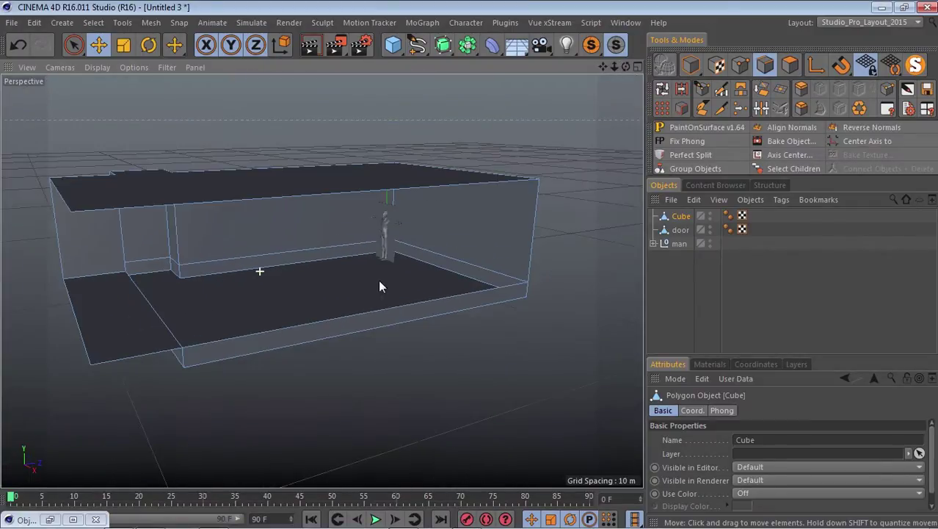
pyautogui.scroll(3, 96, 264)
pyautogui.scroll(-2, 101, 257)
pyautogui.moveTo(626, 67); pyautogui.dragTo(608, 73)
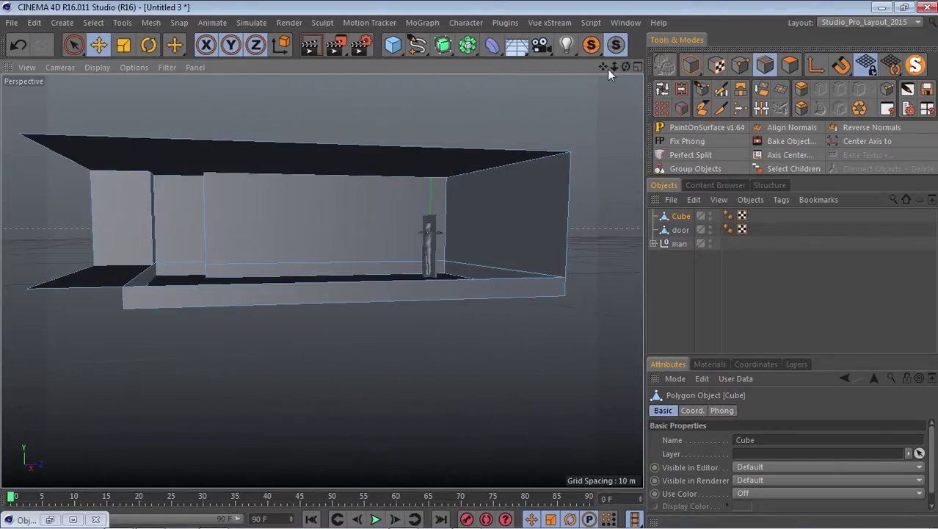
pyautogui.click(790, 65)
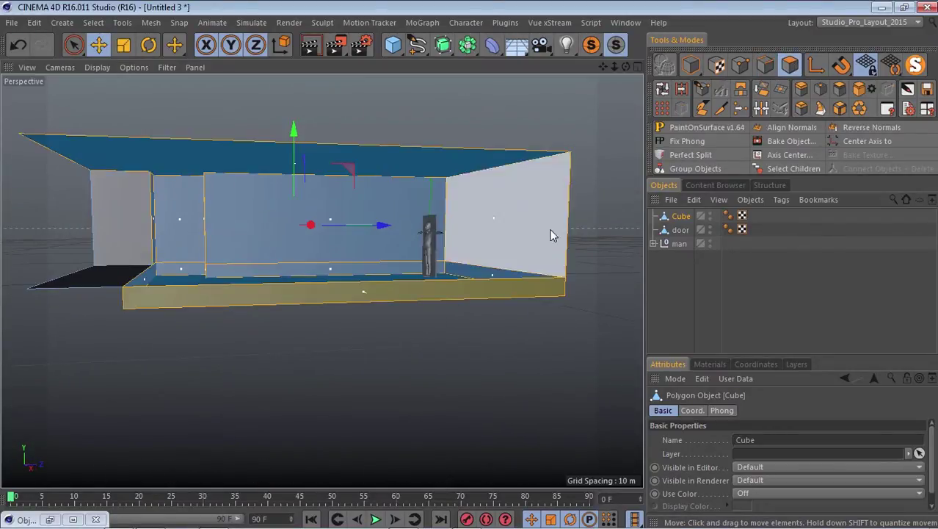
pyautogui.moveTo(626, 71); pyautogui.dragTo(470, 265)
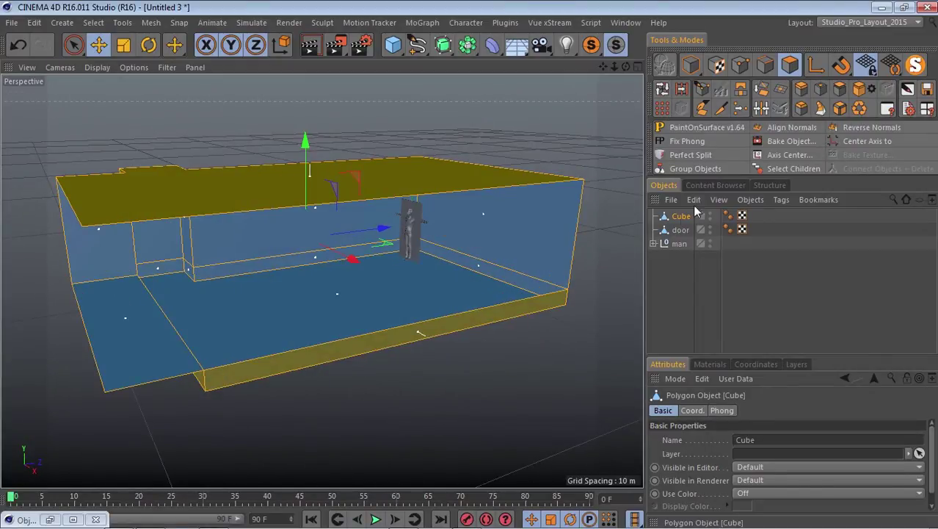
pyautogui.click(865, 132)
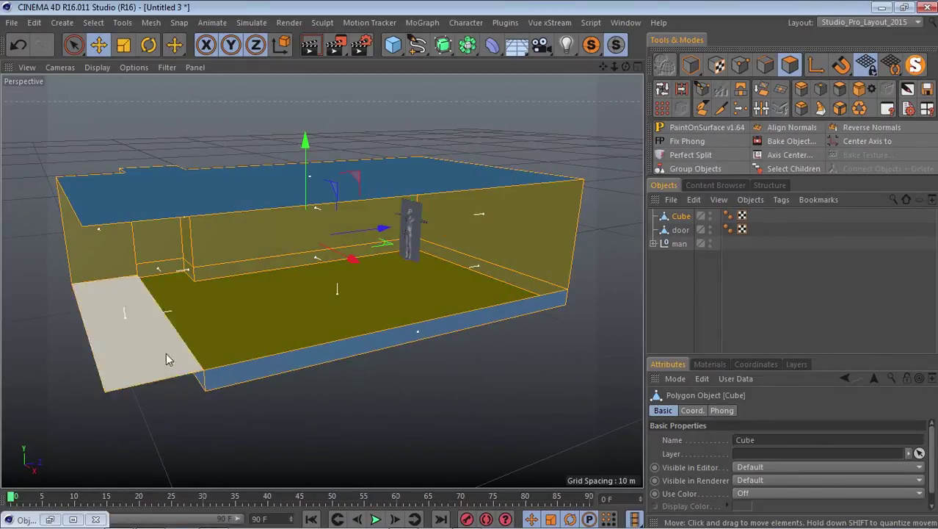
# - Select all wall and base strip polygons of the room, including the alcove and front strip, and split them off into a separate object
pyautogui.keyDown('alt'); pyautogui.moveTo(167, 356); pyautogui.dragTo(243, 251, button='right'); pyautogui.keyUp('alt')
pyautogui.scroll(5, 184, 246)
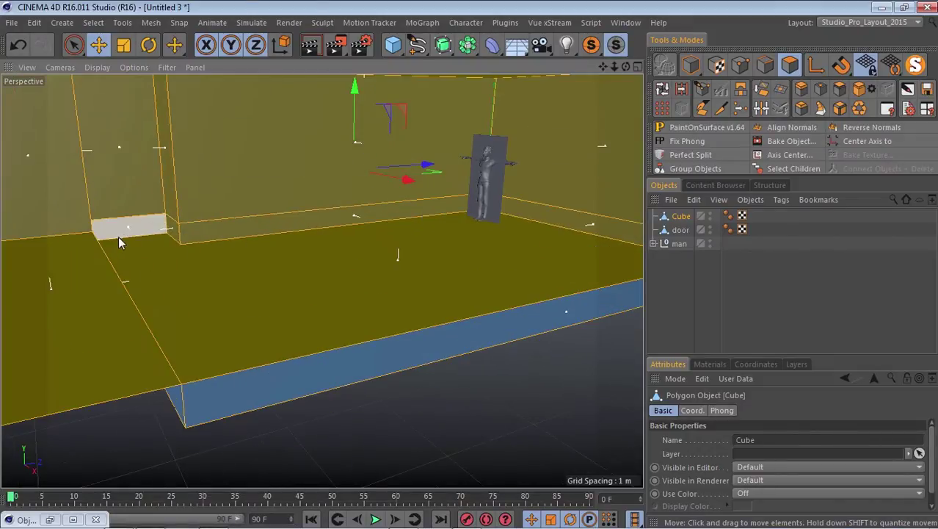
pyautogui.scroll(-5, 47, 209)
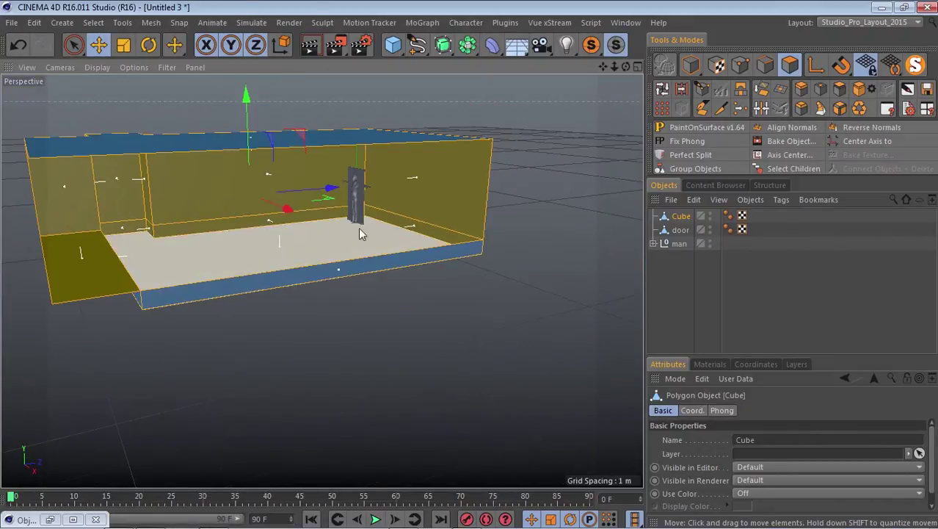
pyautogui.click(71, 199)
pyautogui.keyDown('shift'); pyautogui.click(165, 199); pyautogui.keyUp('shift')
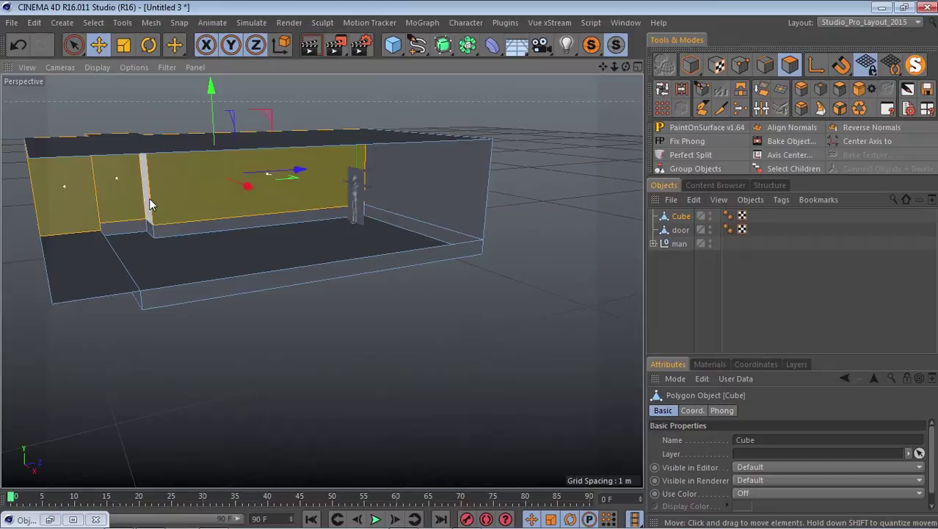
pyautogui.keyDown('shift'); pyautogui.click(243, 226); pyautogui.keyUp('shift')
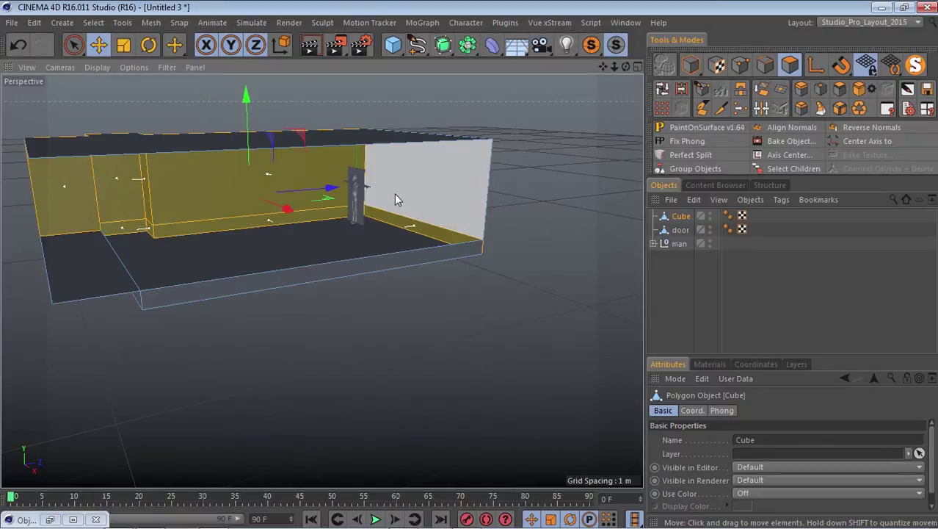
pyautogui.keyDown('shift'); pyautogui.click(397, 196); pyautogui.keyUp('shift')
pyautogui.keyDown('shift'); pyautogui.click(458, 256); pyautogui.keyUp('shift')
pyautogui.scroll(3, 131, 224)
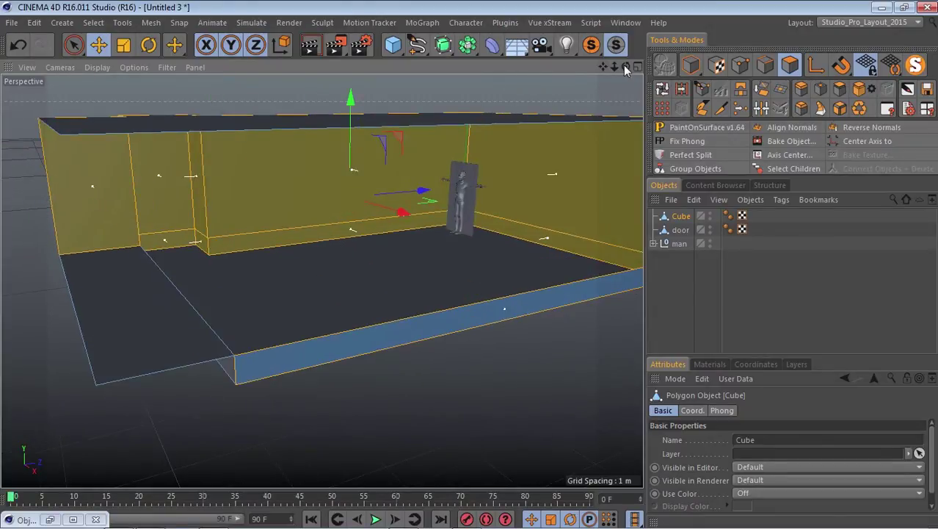
pyautogui.moveTo(625, 66); pyautogui.dragTo(467, 273)
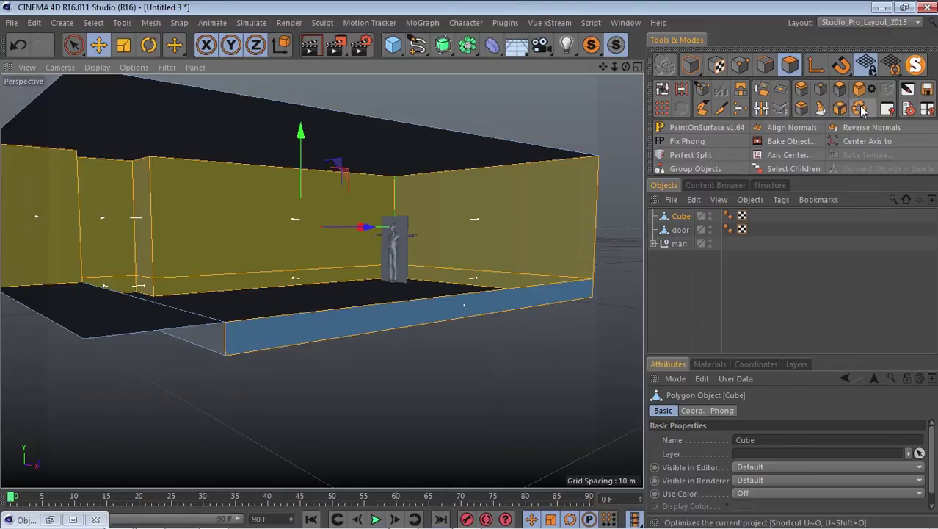
pyautogui.click(684, 155)
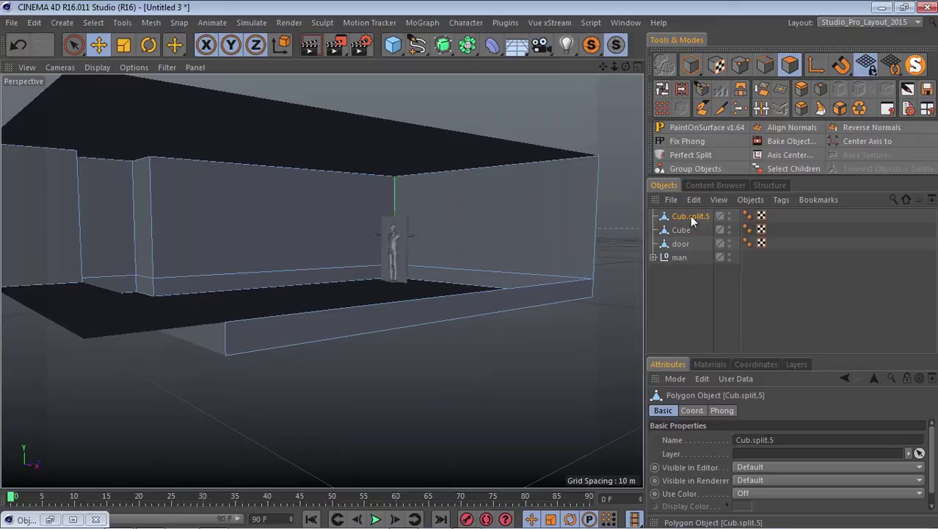
# - Rename the split-off walls object as ROOM WASS
pyautogui.doubleClick(691, 218)
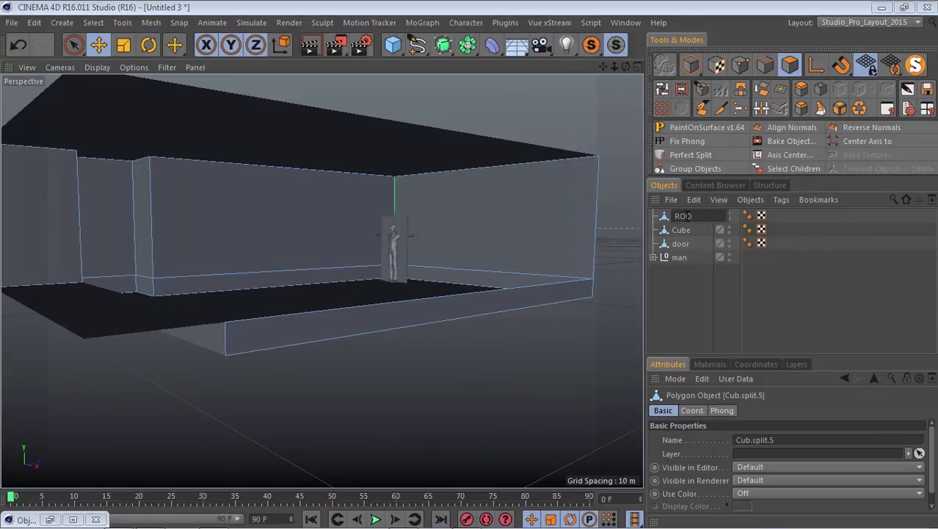
pyautogui.write('ROOM WASS')
pyautogui.press('Return')
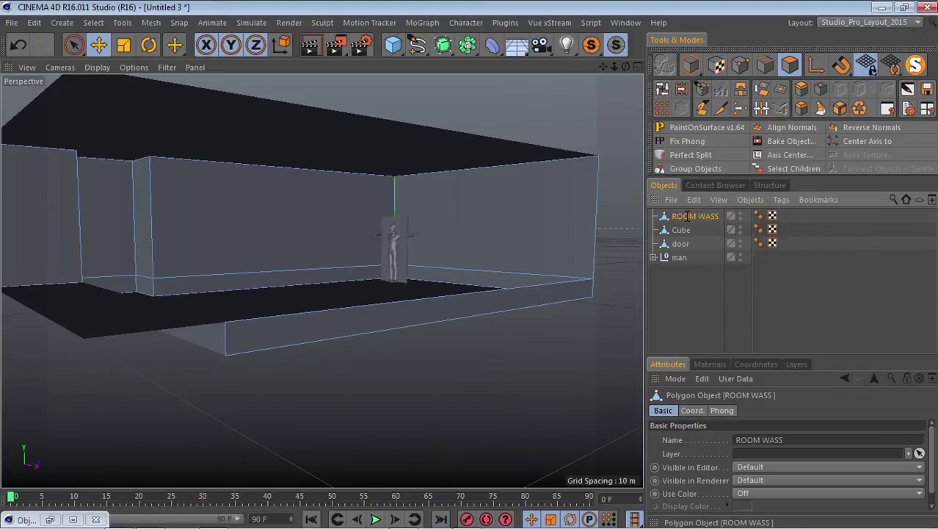
# - Correct the walls object's name to ROOM WALLS
pyautogui.doubleClick(698, 216)
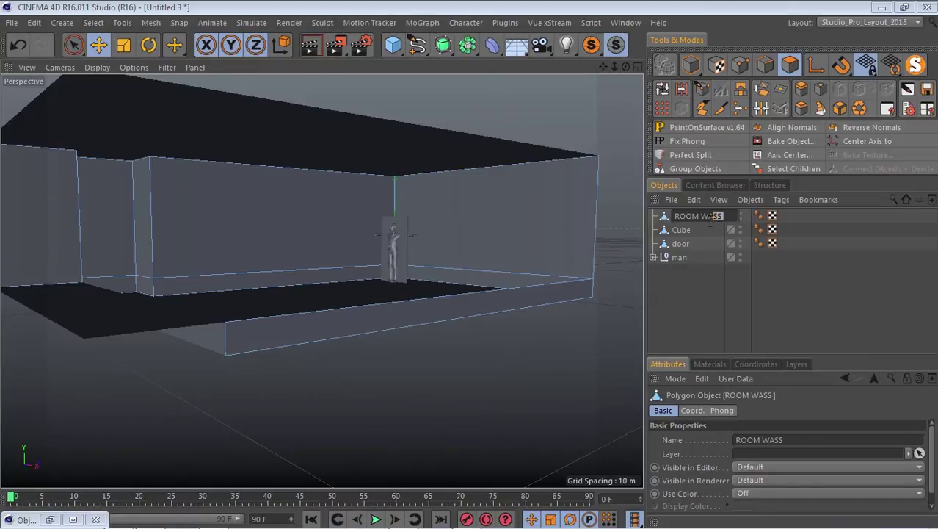
pyautogui.write('LLS')
pyautogui.press('Return')
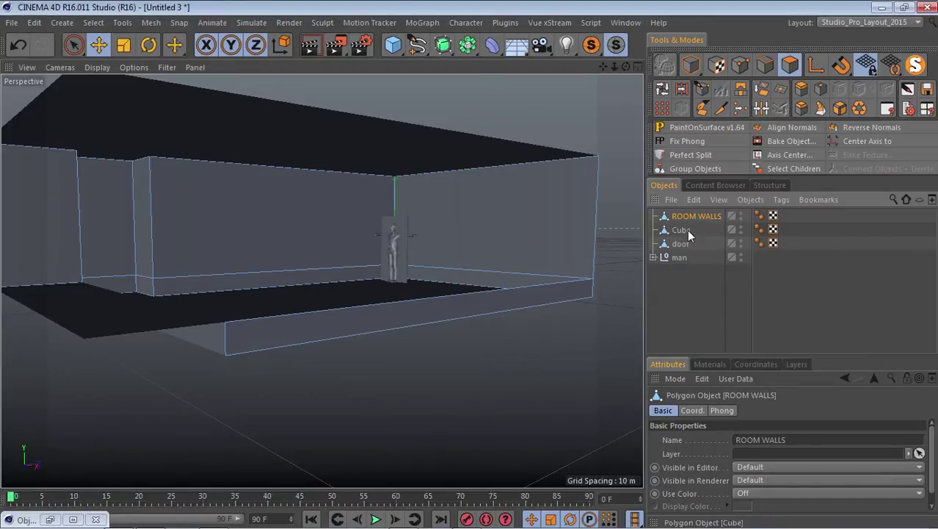
# - Isolate the walls object to examine it for missing polygons around the alcove, and show the whole scene again
pyautogui.click(691, 65)
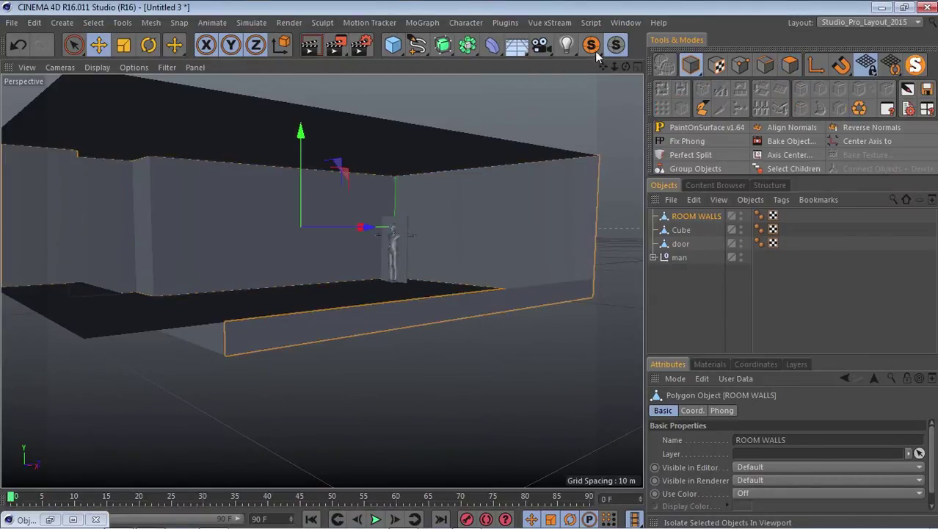
pyautogui.click(596, 49)
pyautogui.scroll(-5, 370, 249)
pyautogui.keyDown('alt'); pyautogui.moveTo(471, 264); pyautogui.dragTo(605, 71); pyautogui.keyUp('alt')
pyautogui.scroll(5, 224, 180)
pyautogui.scroll(-2, 282, 290)
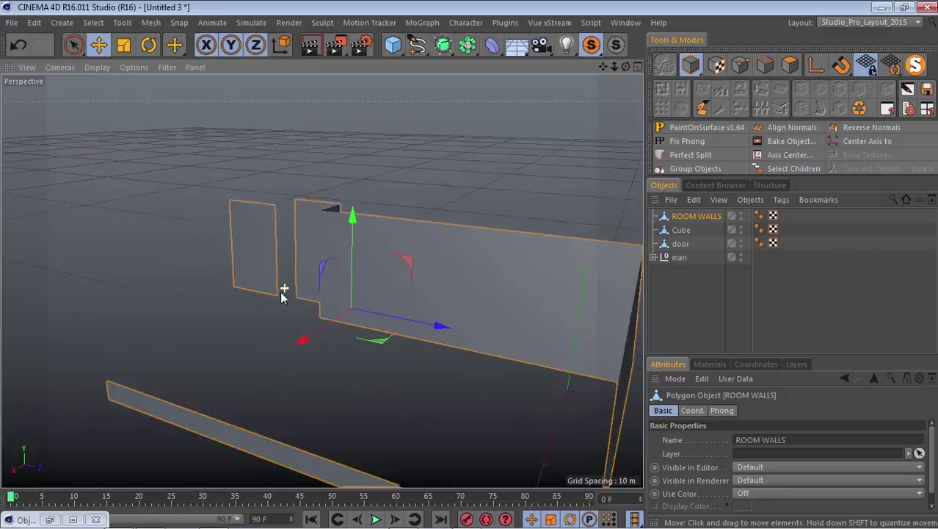
pyautogui.scroll(3, 279, 284)
pyautogui.scroll(4, 257, 218)
pyautogui.scroll(3, 321, 353)
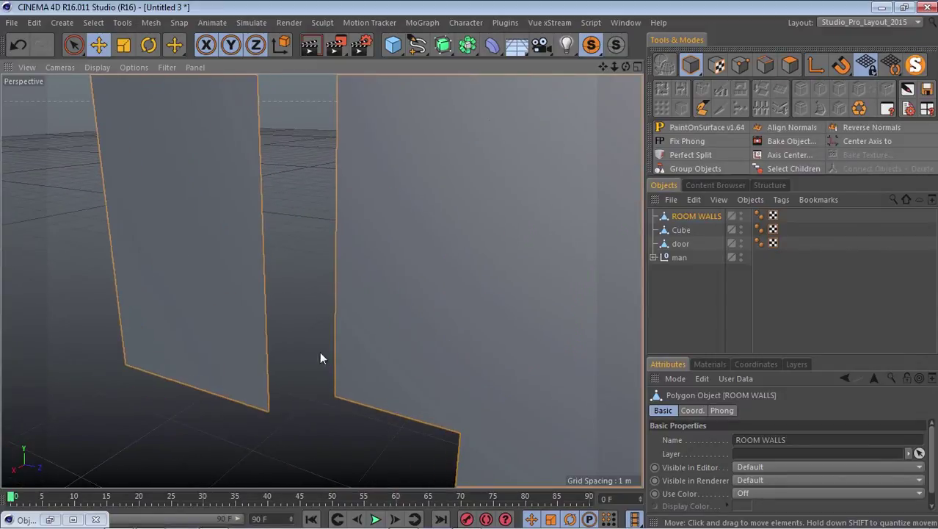
pyautogui.scroll(-5, 320, 357)
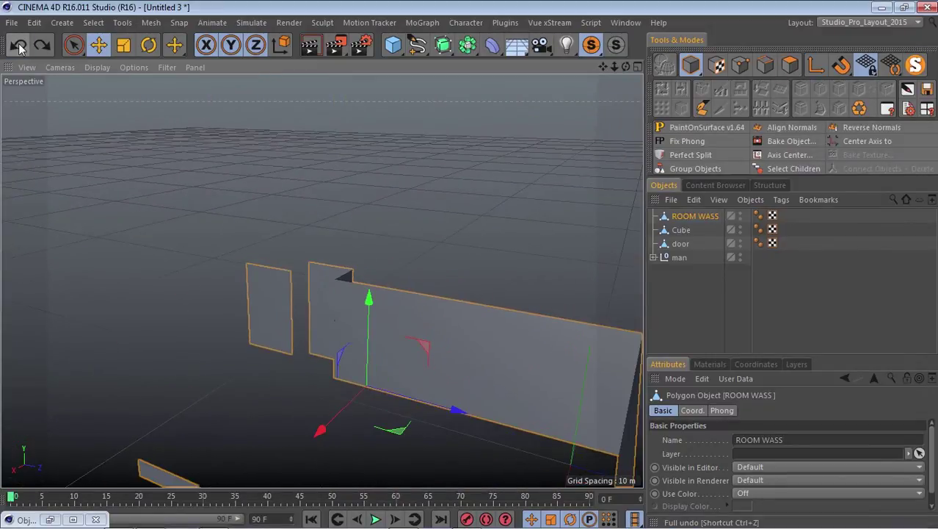
pyautogui.click(618, 48)
# - Select the narrow side wall polygon still on the Cube beside the alcove and split it off into its own object
pyautogui.scroll(3, 202, 381)
pyautogui.scroll(6, 404, 196)
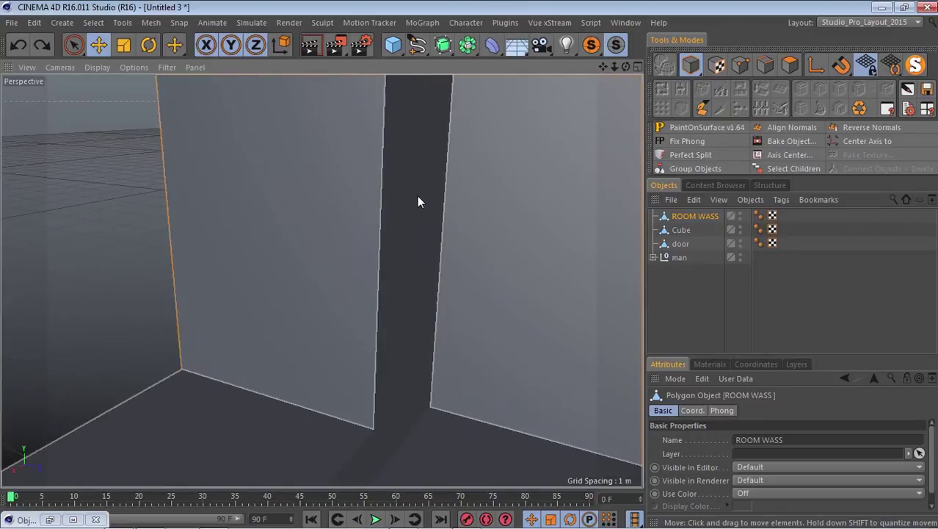
pyautogui.click(789, 67)
pyautogui.click(676, 232)
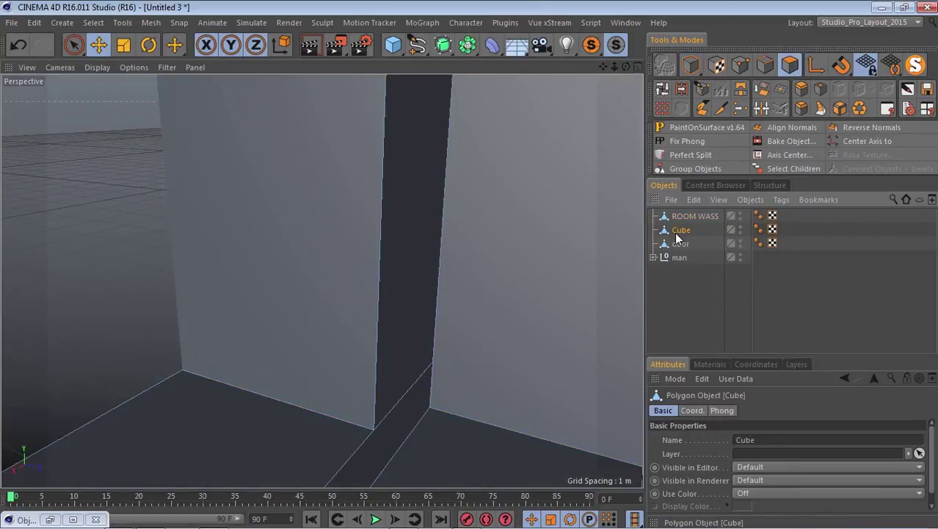
pyautogui.scroll(-3, 279, 321)
pyautogui.scroll(2, 266, 367)
pyautogui.click(418, 262)
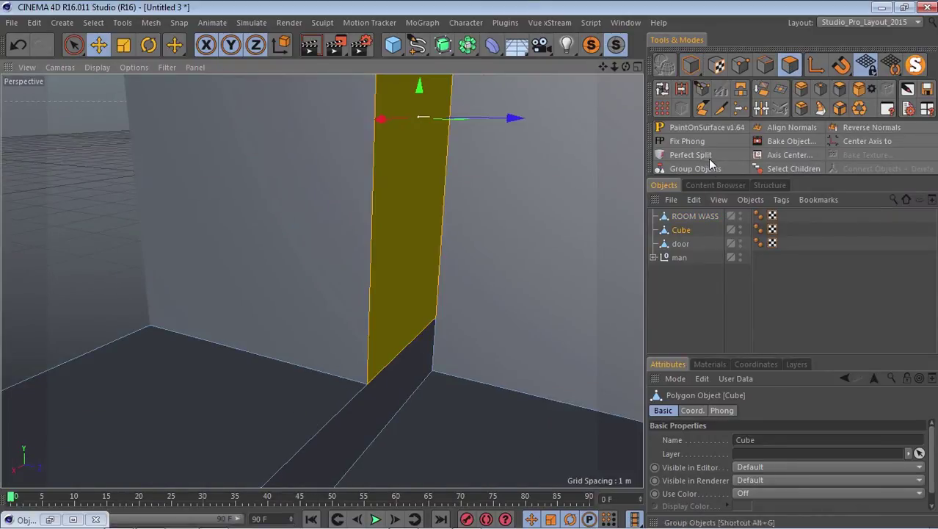
pyautogui.click(707, 157)
# - Nest the split-off side wall under ROOM WASS and merge the two with Connect Objects + Delete
pyautogui.moveTo(700, 228)
pyautogui.mouseDown()
pyautogui.moveTo(697, 211)
pyautogui.moveTo(688, 218)
pyautogui.mouseUp()
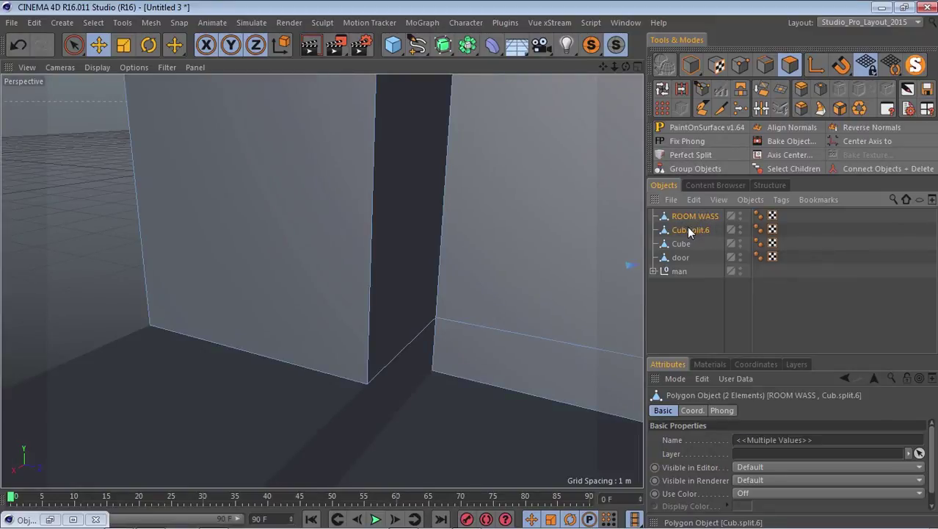
pyautogui.click(690, 232)
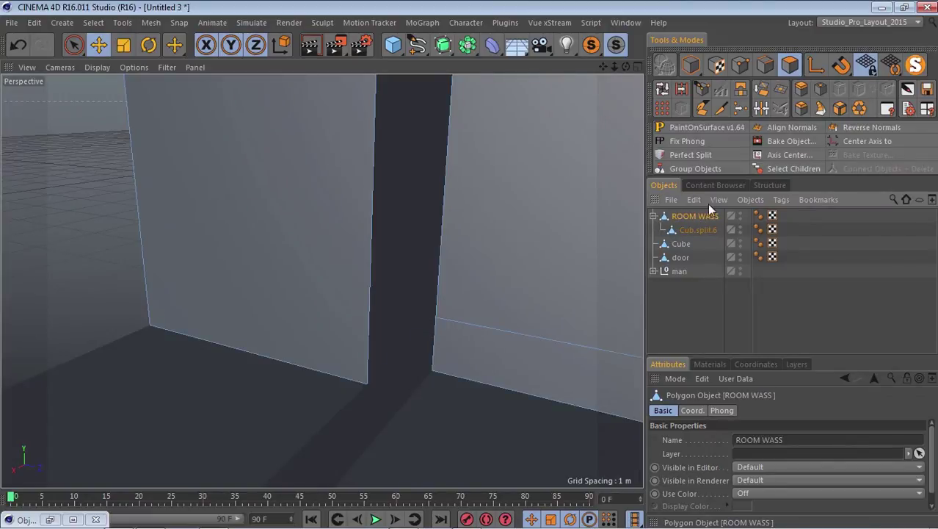
pyautogui.click(783, 171)
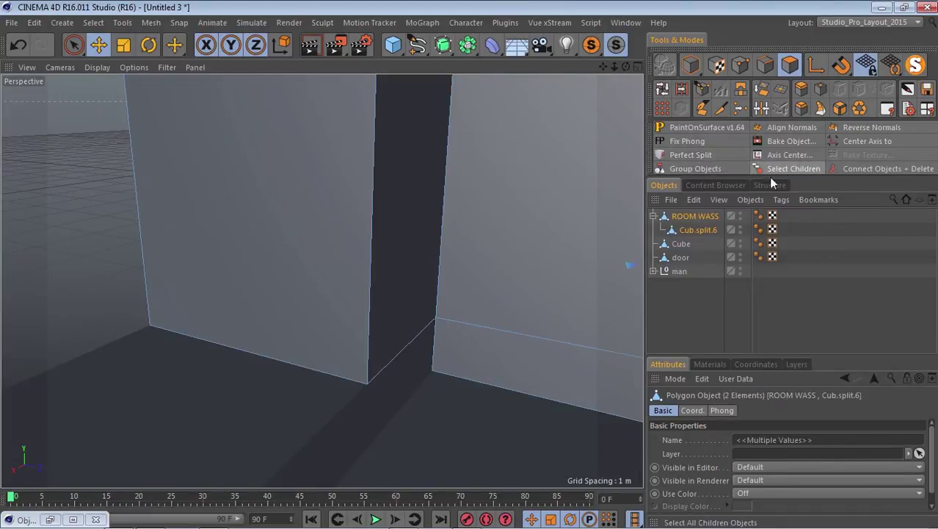
pyautogui.click(887, 171)
# - Rename the merged walls object as ROOM WASS
pyautogui.doubleClick(714, 216)
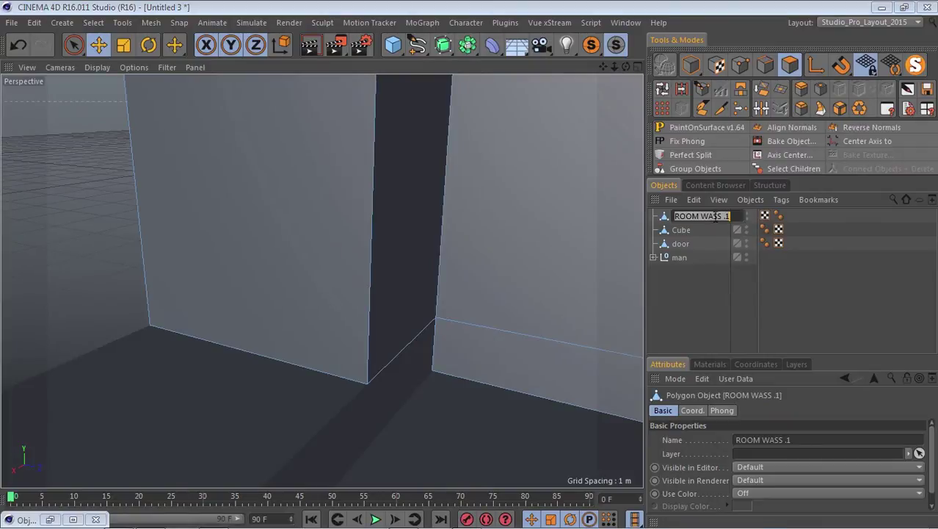
pyautogui.press('BackSpace')
pyautogui.press('Return')
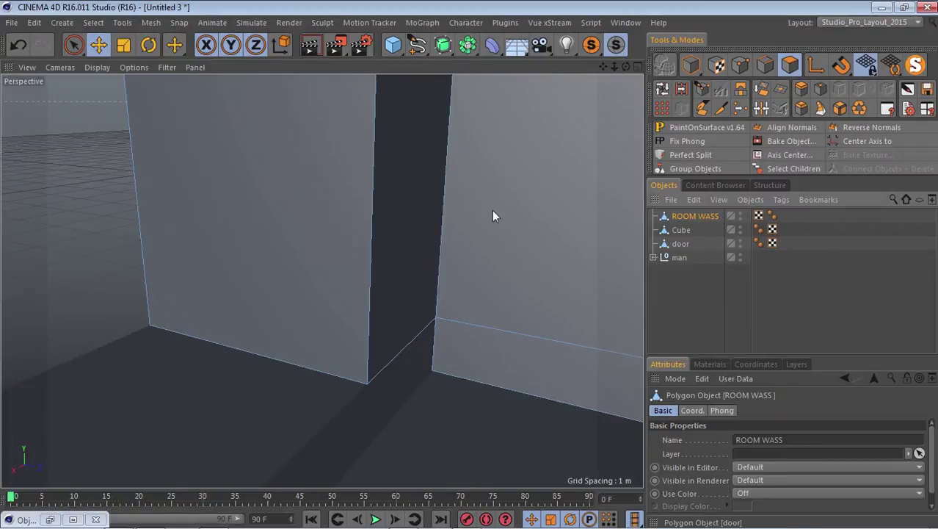
# - Inspect the merged walls from several sides, briefly isolating them from the rest of the scene
pyautogui.keyDown('alt'); pyautogui.moveTo(299, 236); pyautogui.dragTo(207, 189, button='right'); pyautogui.keyUp('alt')
pyautogui.keyDown('alt'); pyautogui.moveTo(345, 279); pyautogui.dragTo(397, 176, button='middle'); pyautogui.keyUp('alt')
pyautogui.moveTo(472, 264); pyautogui.dragTo(469, 264)
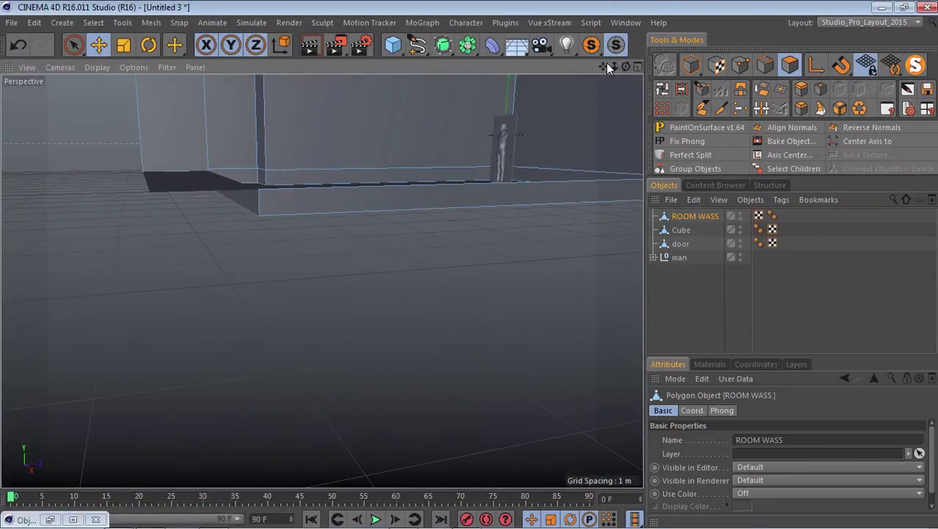
pyautogui.moveTo(605, 65); pyautogui.dragTo(505, 243)
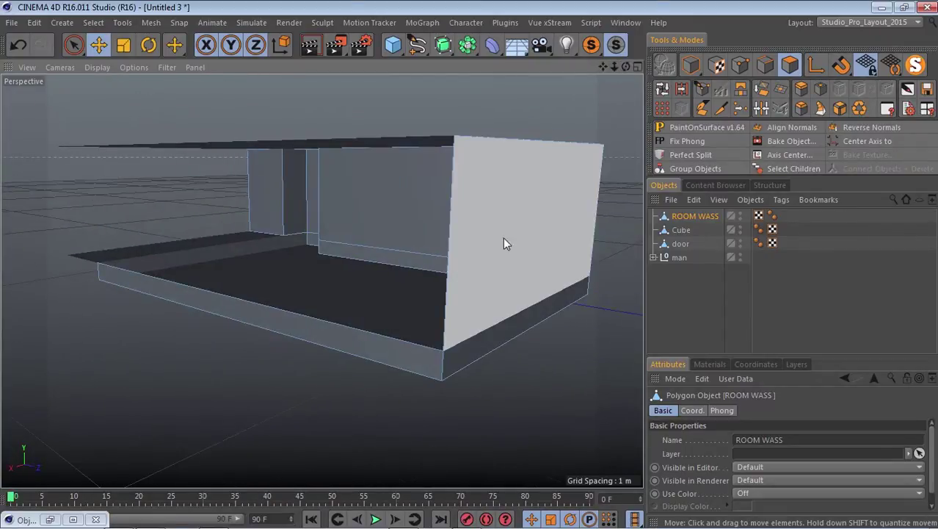
pyautogui.click(594, 50)
pyautogui.click(616, 47)
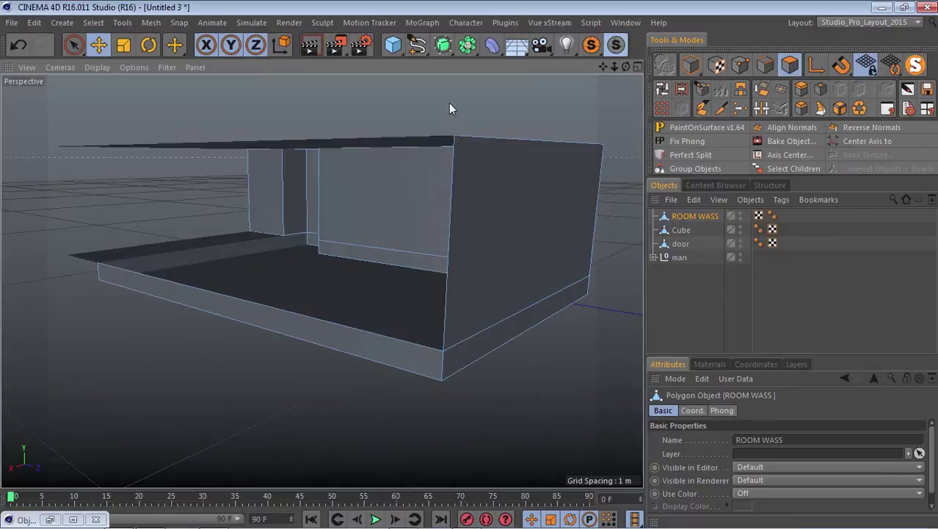
# - Select all base strip polygons of ROOM WASS, from the alcove along the back and side walls to the front
pyautogui.scroll(-3, 503, 266)
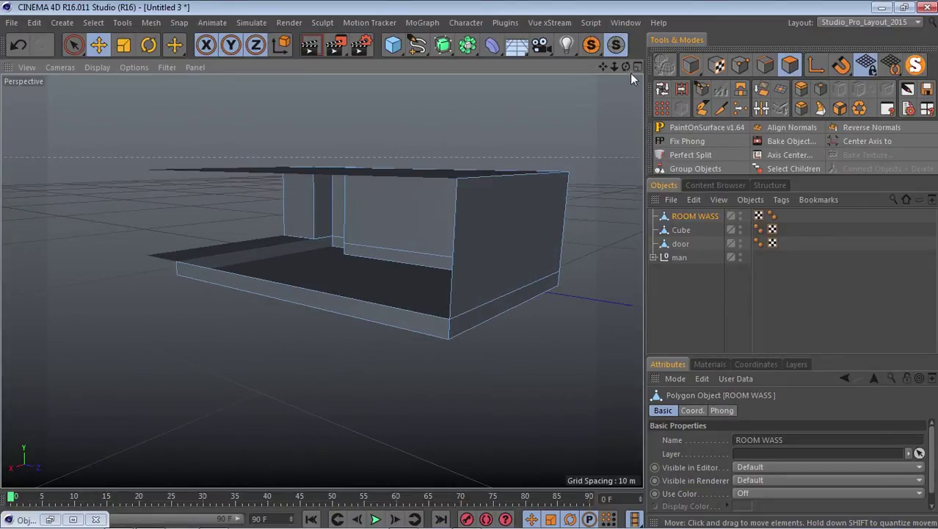
pyautogui.moveTo(626, 67); pyautogui.dragTo(263, 247)
pyautogui.scroll(8, 170, 259)
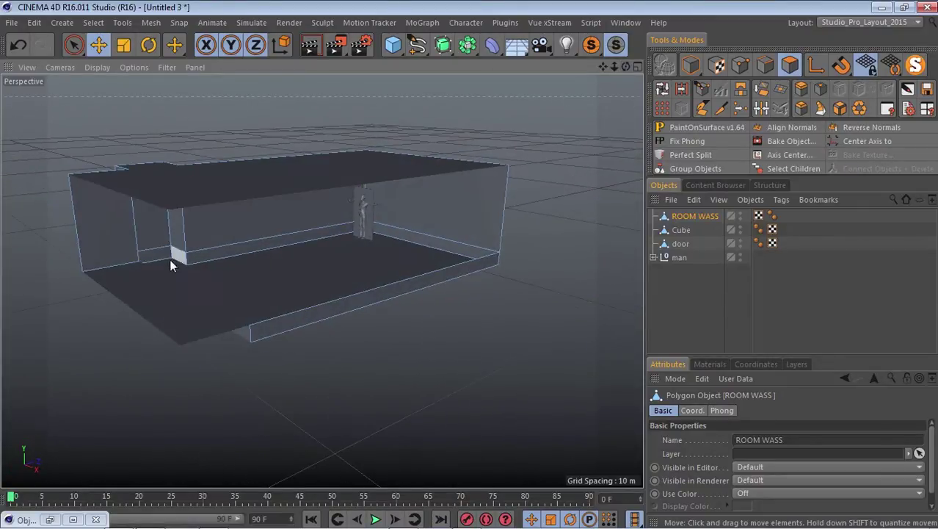
pyautogui.click(167, 262)
pyautogui.keyDown('shift'); pyautogui.click(291, 274); pyautogui.keyUp('shift')
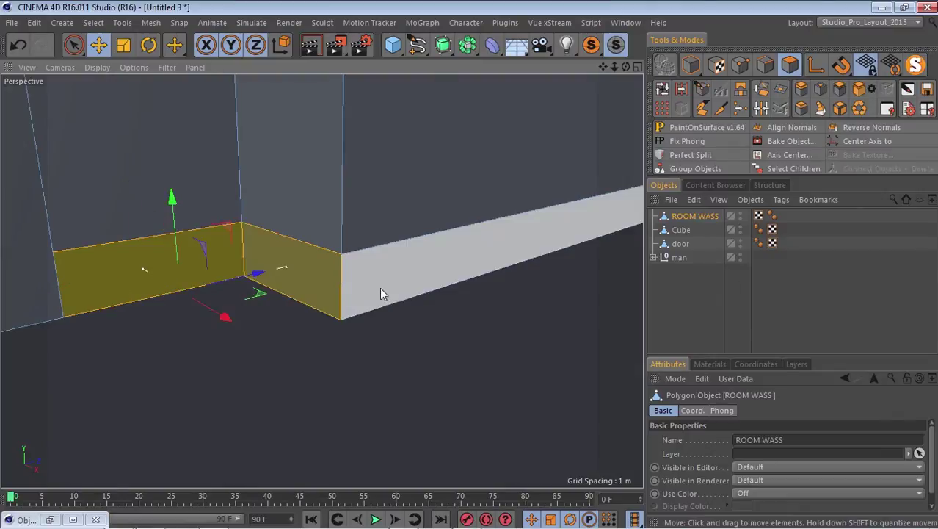
pyautogui.scroll(-4, 5, 299)
pyautogui.keyDown('shift'); pyautogui.click(323, 250); pyautogui.keyUp('shift')
pyautogui.keyDown('shift'); pyautogui.click(585, 232); pyautogui.keyUp('shift')
pyautogui.scroll(-4, 84, 186)
pyautogui.scroll(-3, 169, 209)
pyautogui.keyDown('shift'); pyautogui.click(239, 307); pyautogui.keyUp('shift')
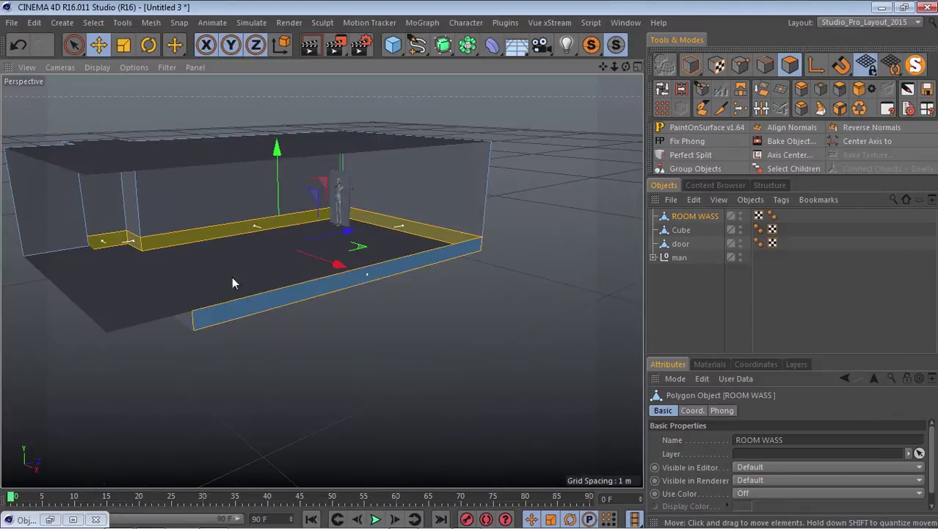
# - Extrude the selected base strip polygons of ROOM WASS with a 90° maximum angle and a 0.05 m offset
pyautogui.scroll(4, 232, 276)
pyautogui.scroll(-4, 232, 276)
pyautogui.scroll(5, 454, 240)
pyautogui.scroll(3, 569, 253)
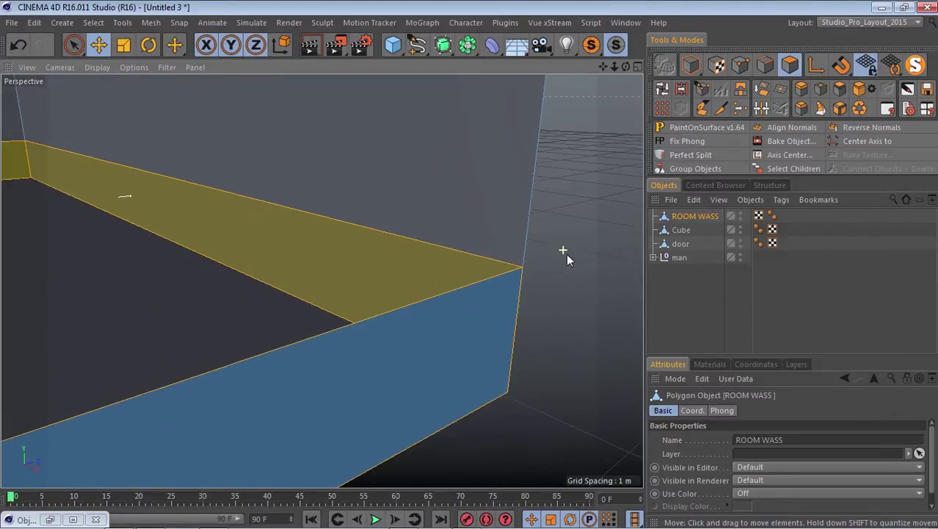
pyautogui.click(804, 90)
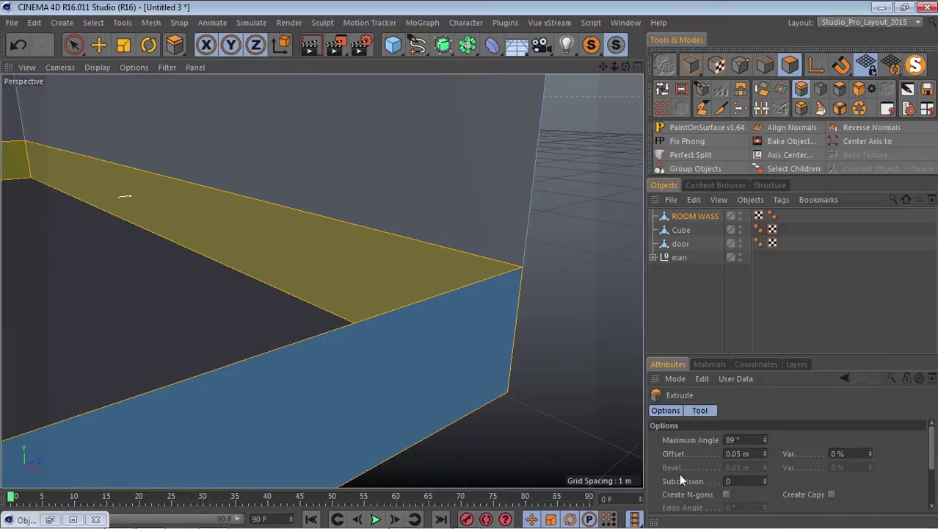
pyautogui.click(764, 437)
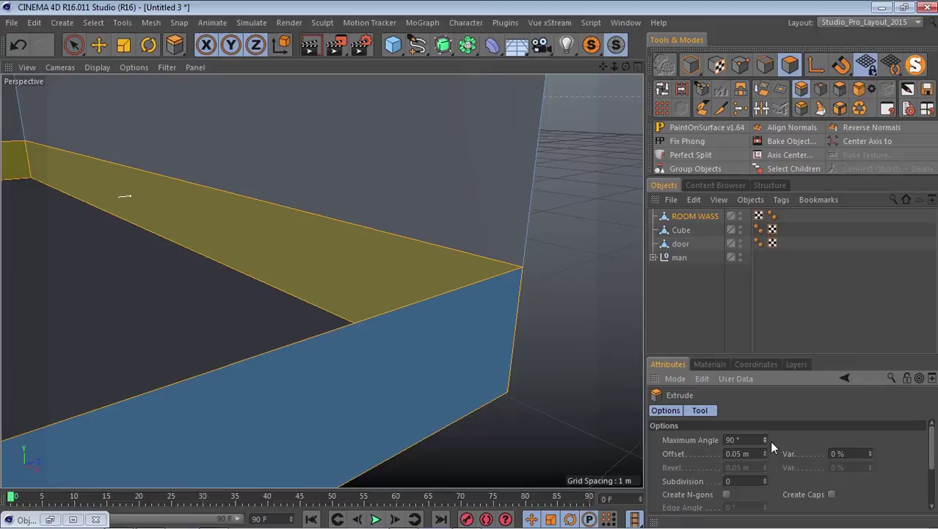
pyautogui.scroll(4, 557, 325)
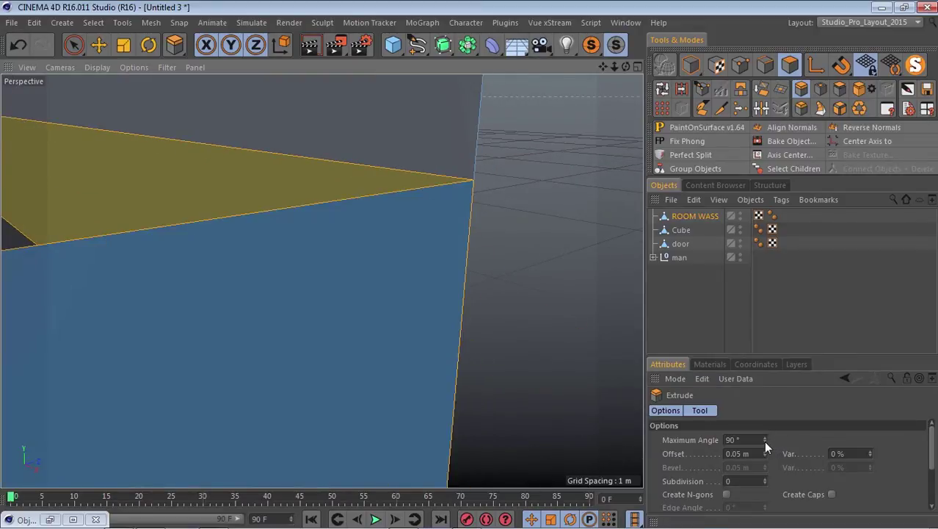
pyautogui.scroll(-3, 678, 464)
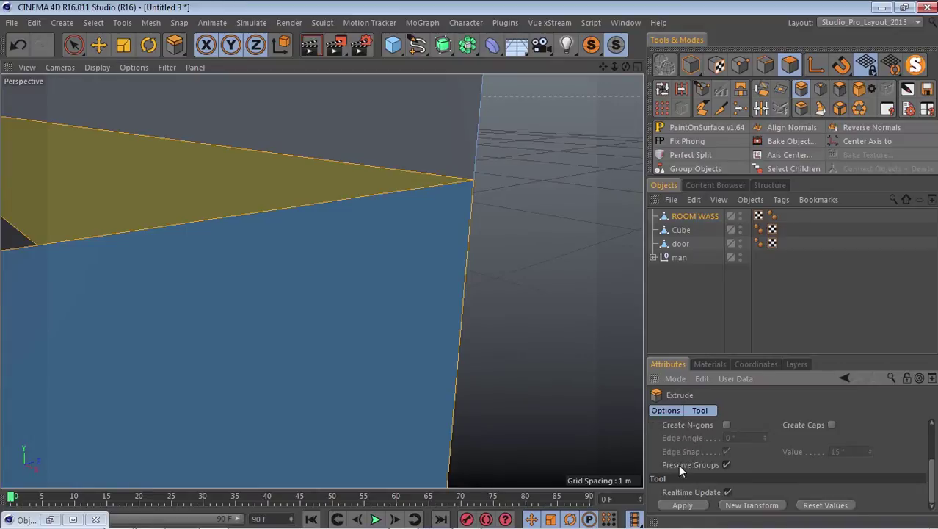
pyautogui.click(678, 505)
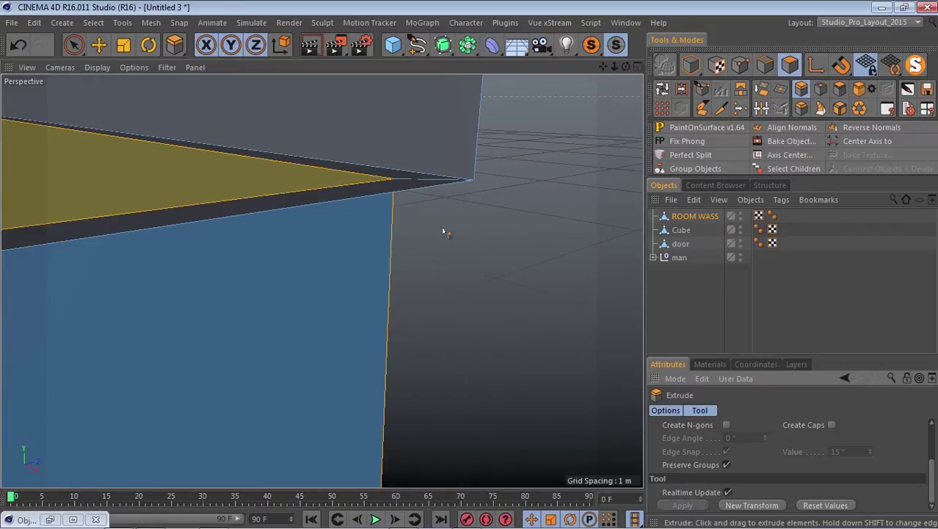
# - Inspect the extruded base strips at the front corner and along the whole room from several sides
pyautogui.scroll(1, 442, 231)
pyautogui.moveTo(321, 279)
pyautogui.keyDown('alt'); pyautogui.mouseDown()
pyautogui.moveTo(470, 265)
pyautogui.moveTo(611, 88)
pyautogui.mouseUp(); pyautogui.keyUp('alt')
pyautogui.keyDown('alt'); pyautogui.moveTo(401, 194); pyautogui.dragTo(621, 269); pyautogui.keyUp('alt')
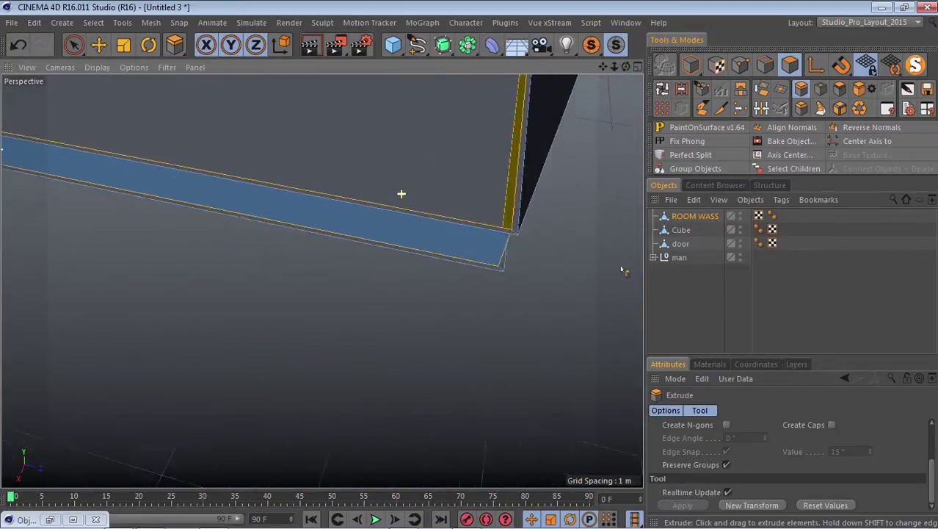
pyautogui.scroll(-5, 621, 268)
pyautogui.scroll(3, 337, 236)
pyautogui.moveTo(625, 66); pyautogui.dragTo(529, 234)
pyautogui.scroll(-5, 540, 170)
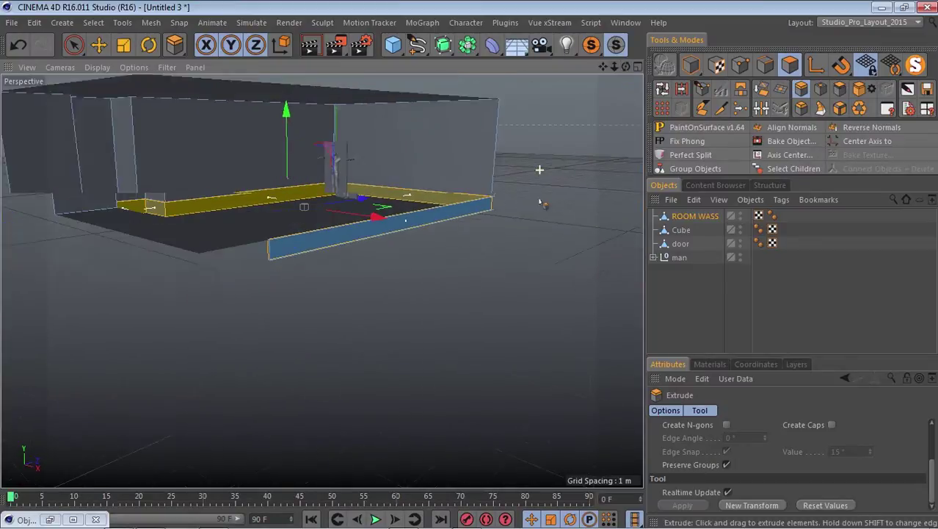
pyautogui.scroll(3, 454, 116)
pyautogui.scroll(4, 232, 116)
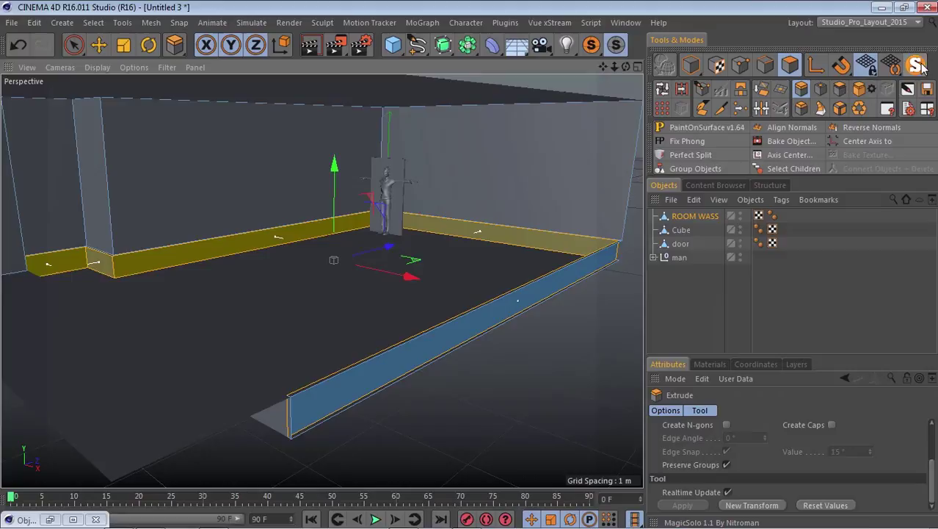
# - Isolate ROOM WASS and delete the unneeded thin end faces of the extruded base strip around the alcove
pyautogui.click(915, 65)
pyautogui.scroll(5, 75, 296)
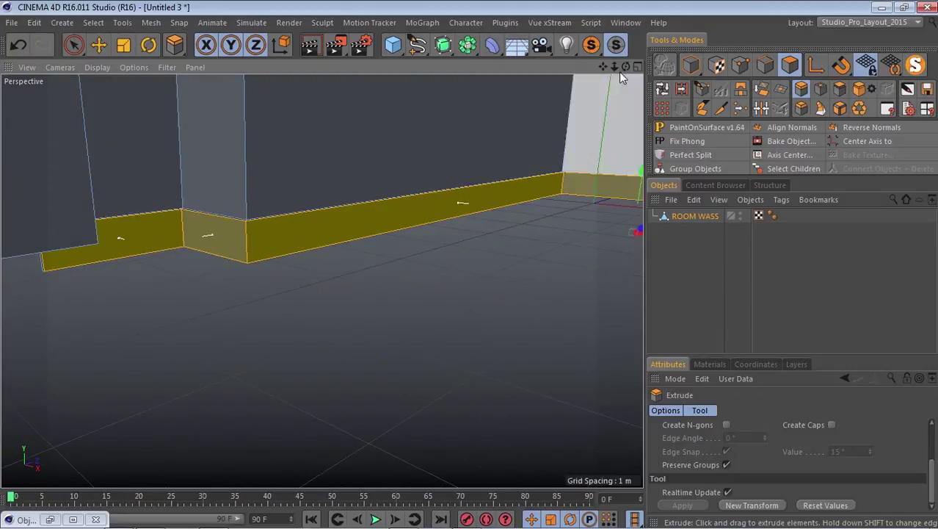
pyautogui.moveTo(625, 66); pyautogui.dragTo(469, 264)
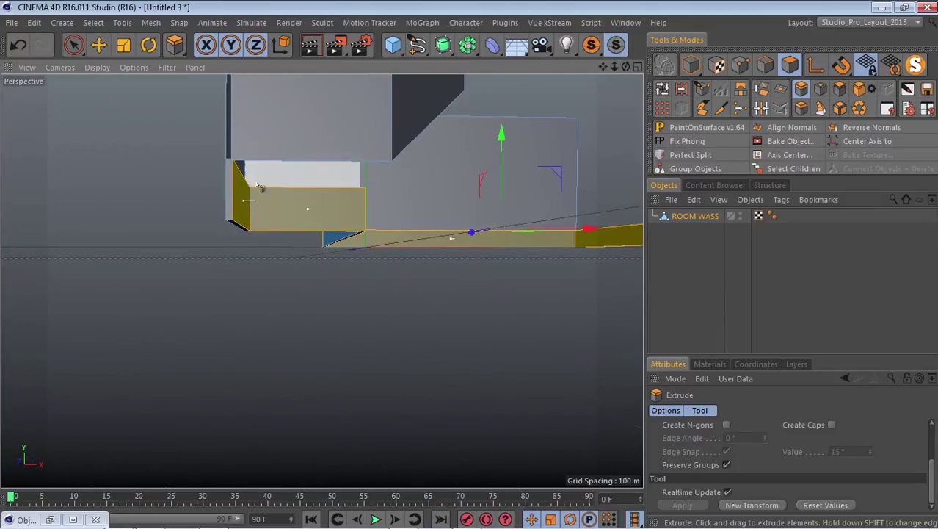
pyautogui.click(99, 46)
pyautogui.click(232, 186)
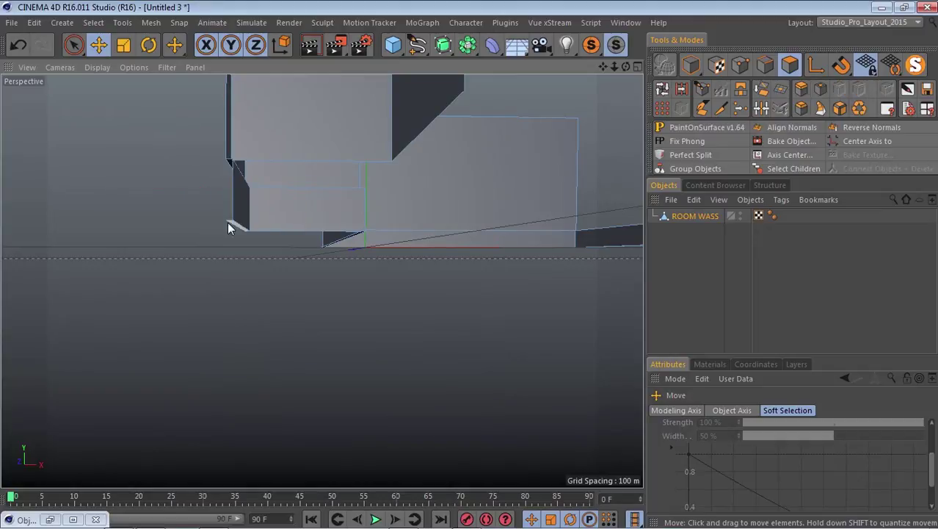
pyautogui.keyDown('alt'); pyautogui.moveTo(264, 293); pyautogui.dragTo(307, 261); pyautogui.keyUp('alt')
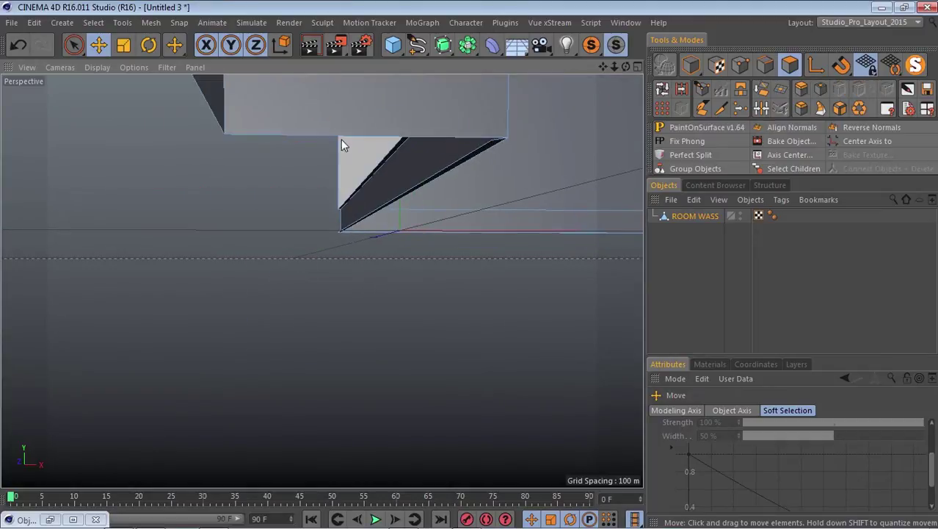
pyautogui.keyDown('alt'); pyautogui.moveTo(205, 325); pyautogui.dragTo(330, 322); pyautogui.keyUp('alt')
pyautogui.keyDown('alt'); pyautogui.moveTo(321, 279); pyautogui.dragTo(473, 263); pyautogui.keyUp('alt')
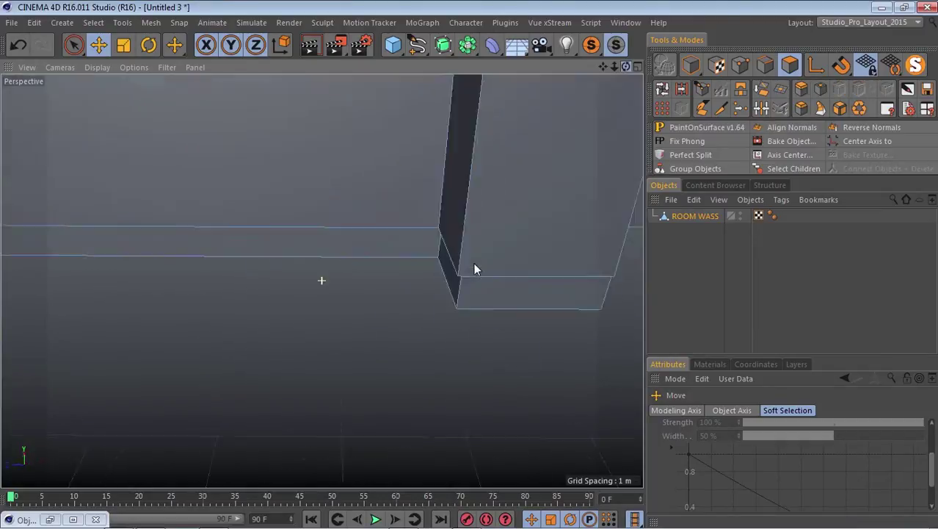
pyautogui.keyDown('alt'); pyautogui.moveTo(503, 216); pyautogui.dragTo(293, 276); pyautogui.keyUp('alt')
pyautogui.press('Delete')
# - Examine the open end of the base strip close up and the complete room from outside
pyautogui.keyDown('alt'); pyautogui.moveTo(25, 214); pyautogui.dragTo(528, 37, button='right'); pyautogui.keyUp('alt')
pyautogui.keyDown('alt'); pyautogui.moveTo(321, 279); pyautogui.dragTo(539, 254); pyautogui.keyUp('alt')
pyautogui.keyDown('alt'); pyautogui.moveTo(534, 179); pyautogui.dragTo(524, 189, button='right'); pyautogui.keyUp('alt')
pyautogui.keyDown('alt'); pyautogui.moveTo(525, 195); pyautogui.dragTo(122, 213); pyautogui.keyUp('alt')
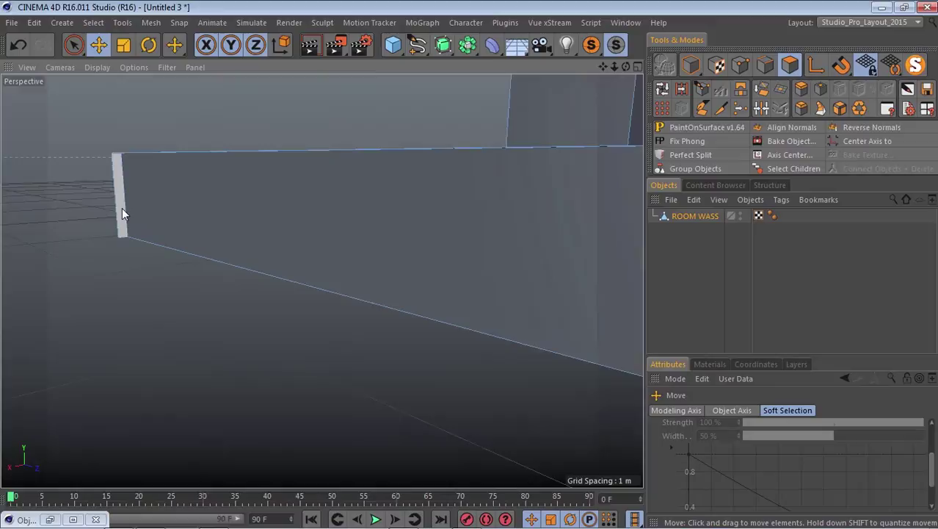
pyautogui.keyDown('alt'); pyautogui.moveTo(79, 291); pyautogui.dragTo(636, 34, button='right'); pyautogui.keyUp('alt')
pyautogui.keyDown('alt'); pyautogui.moveTo(472, 265); pyautogui.dragTo(314, 207); pyautogui.keyUp('alt')
pyautogui.keyDown('alt'); pyautogui.moveTo(314, 208); pyautogui.dragTo(497, 91, button='right'); pyautogui.keyUp('alt')
pyautogui.keyDown('alt'); pyautogui.moveTo(628, 73); pyautogui.dragTo(486, 126); pyautogui.keyUp('alt')
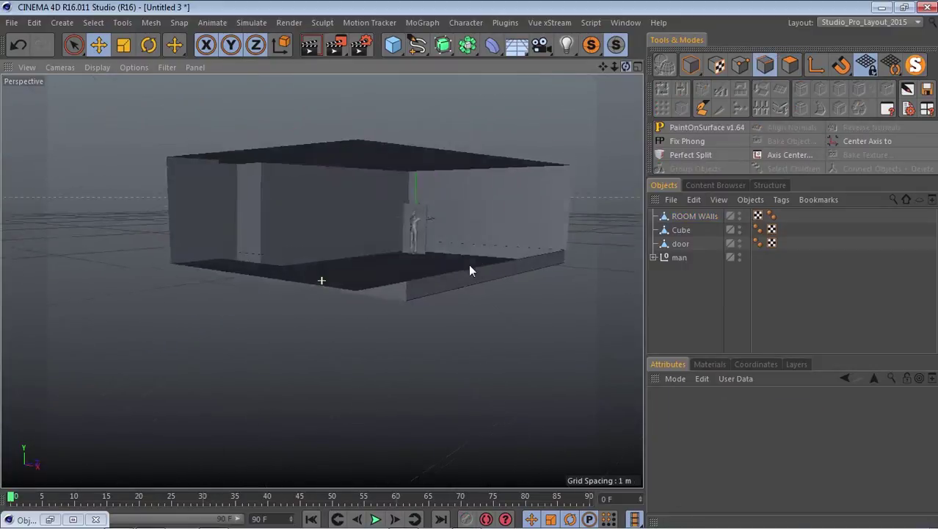
pyautogui.keyDown('alt'); pyautogui.moveTo(470, 265); pyautogui.dragTo(473, 265); pyautogui.keyUp('alt')
pyautogui.keyDown('alt'); pyautogui.moveTo(473, 266); pyautogui.dragTo(593, 204, button='right'); pyautogui.keyUp('alt')
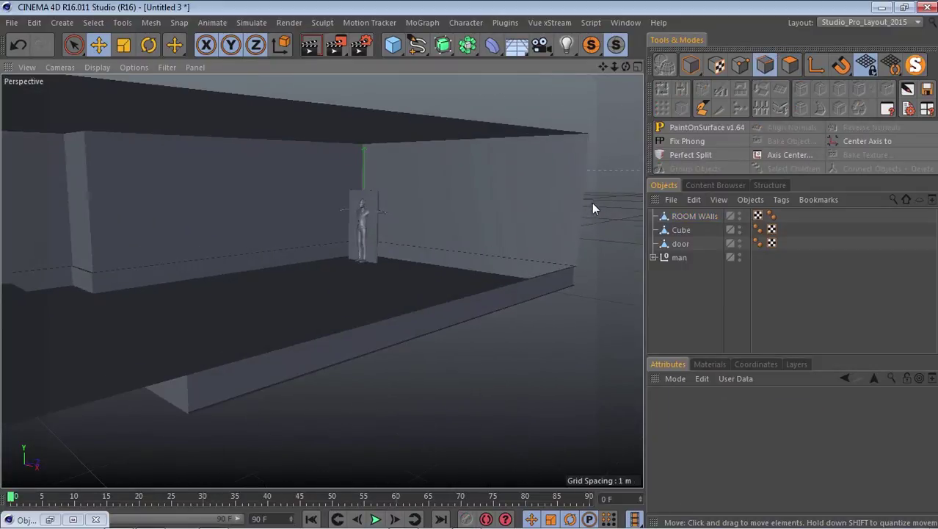
# - In the Front view, move the door away from the figure along the wall and raise it about 0.43 m onto the base strip's top edge
pyautogui.click(371, 208)
pyautogui.click(690, 65)
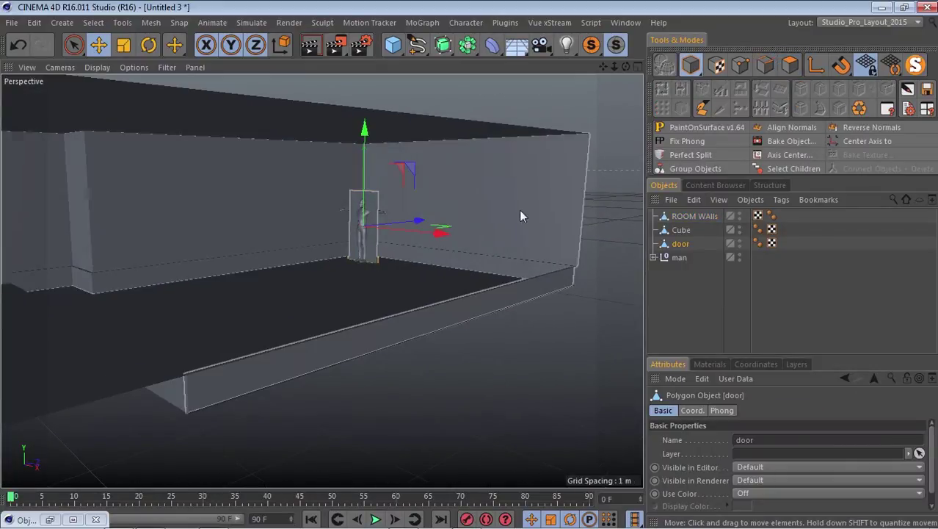
pyautogui.click(638, 67)
pyautogui.click(637, 282)
pyautogui.scroll(-1, 378, 350)
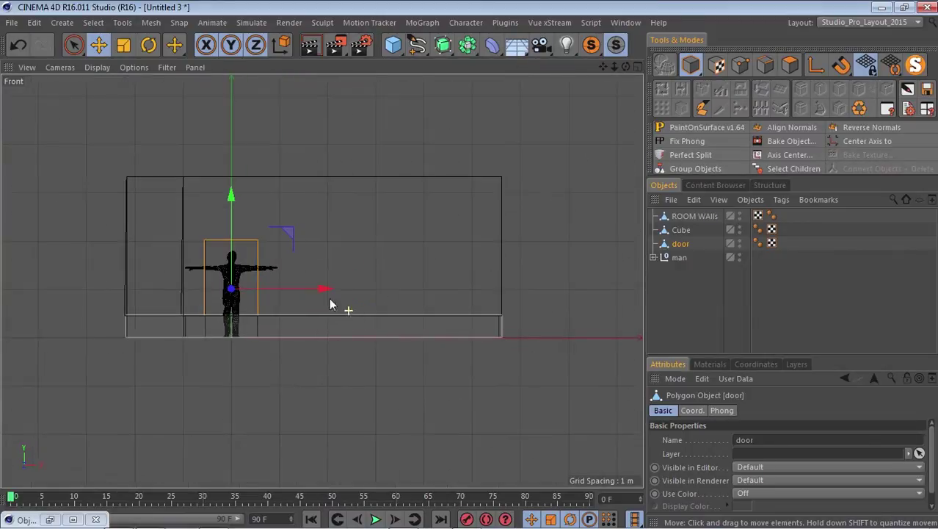
pyautogui.moveTo(330, 289); pyautogui.dragTo(517, 284)
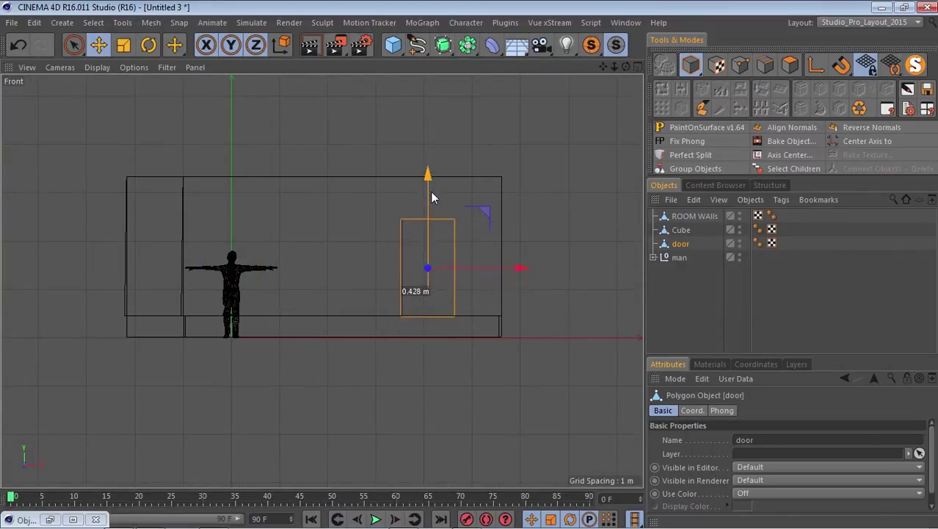
pyautogui.moveTo(431, 191); pyautogui.dragTo(433, 191)
pyautogui.scroll(2, 401, 206)
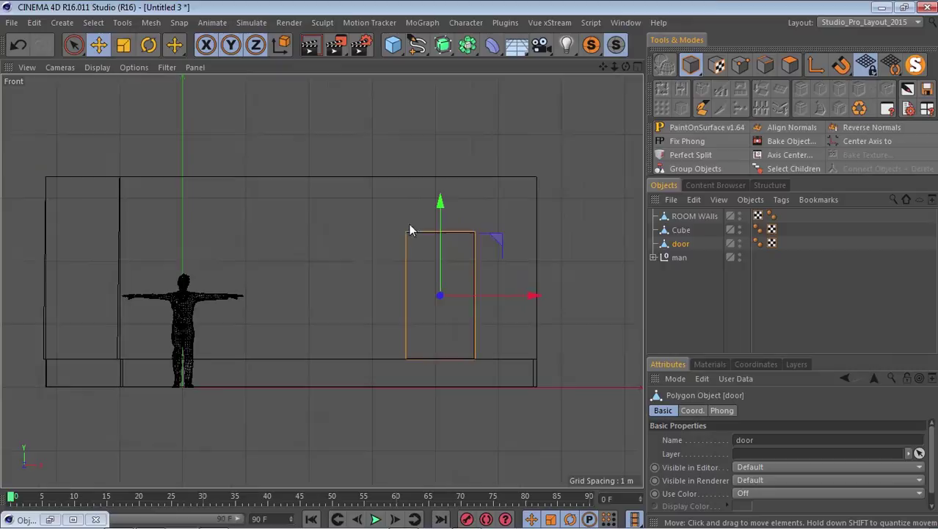
# - Select the wall polygon of ROOM WAlls behind the door, briefly isolating the walls to check the selection
pyautogui.click(638, 67)
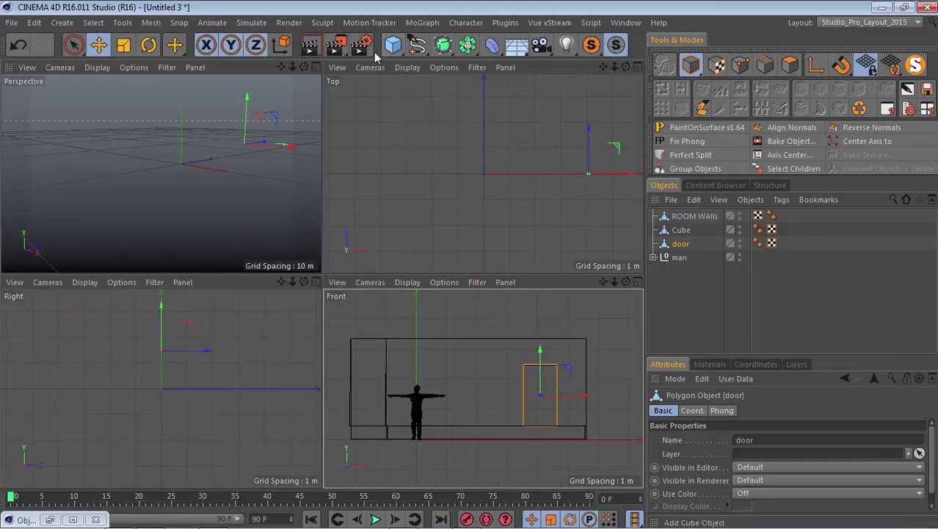
pyautogui.click(315, 66)
pyautogui.scroll(-3, 397, 176)
pyautogui.scroll(2, 516, 161)
pyautogui.scroll(3, 518, 164)
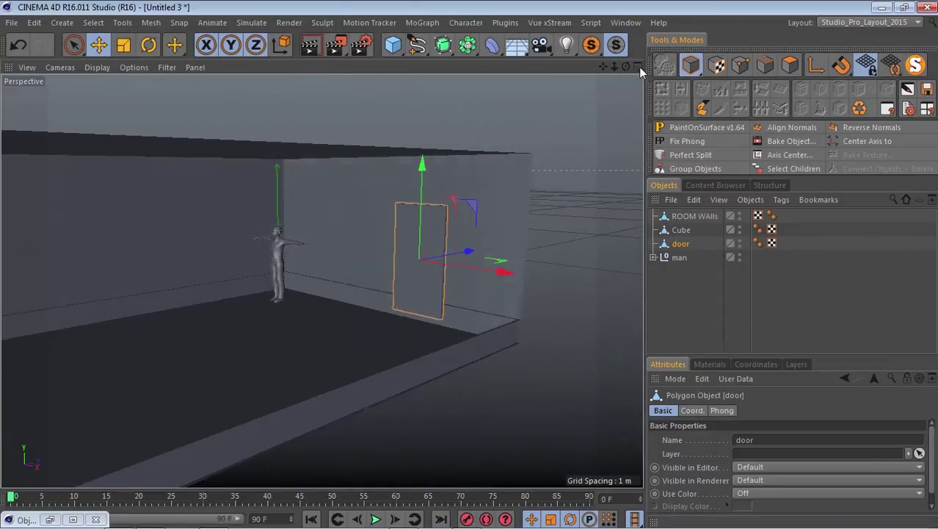
pyautogui.moveTo(625, 66); pyautogui.dragTo(304, 280)
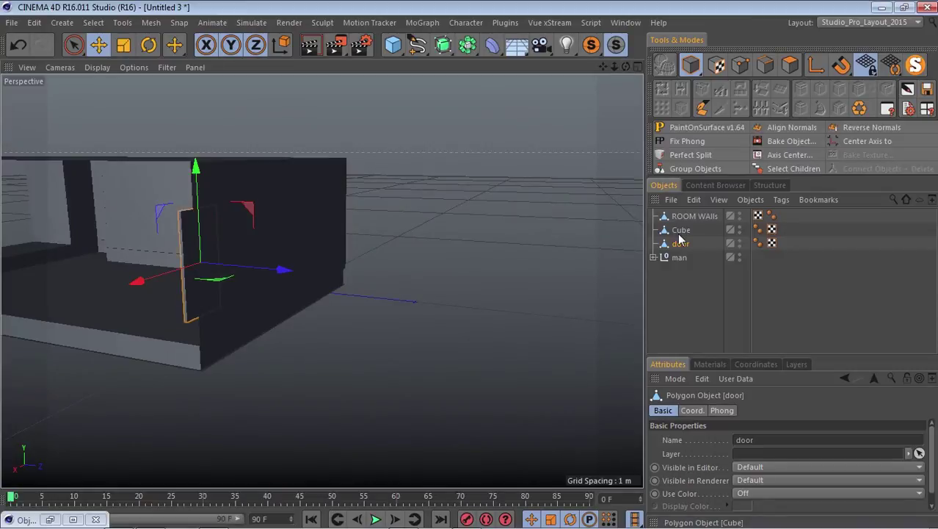
pyautogui.click(790, 65)
pyautogui.moveTo(626, 67); pyautogui.dragTo(455, 290)
pyautogui.click(697, 217)
pyautogui.click(439, 225)
pyautogui.click(592, 46)
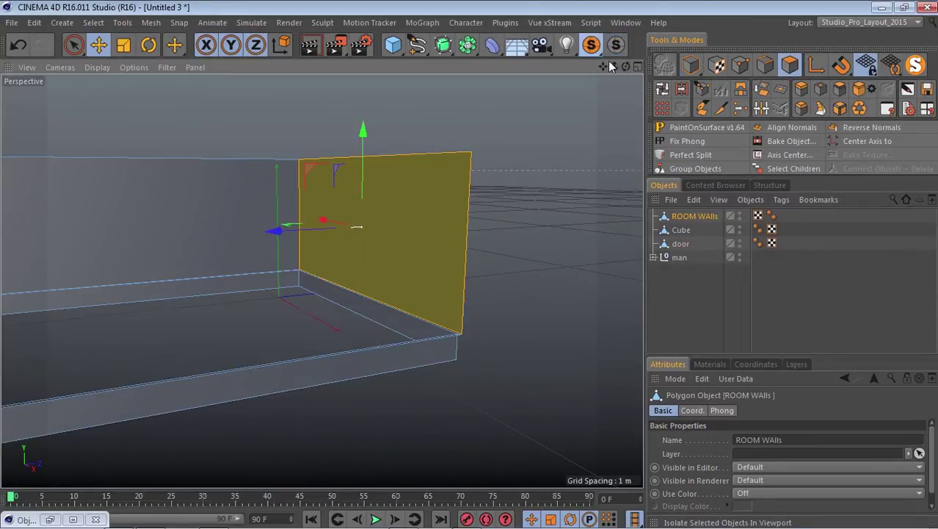
pyautogui.click(616, 46)
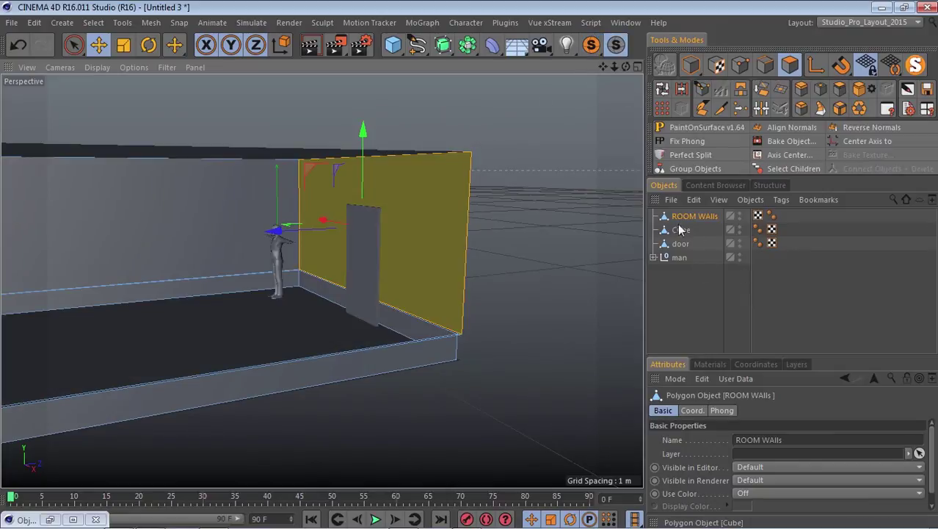
# - In the Back view, cut the selected wall vertically with the Knife along the door edge nearest the figure
pyautogui.click(638, 66)
pyautogui.click(638, 280)
pyautogui.click(60, 67)
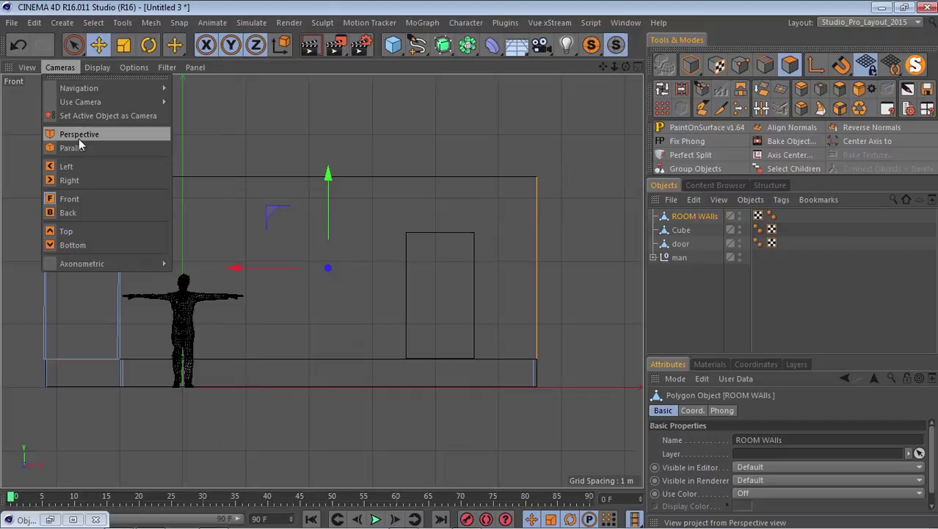
pyautogui.click(69, 213)
pyautogui.keyDown('alt'); pyautogui.moveTo(251, 199); pyautogui.dragTo(210, 183, button='right'); pyautogui.keyUp('alt')
pyautogui.keyDown('alt'); pyautogui.moveTo(373, 262); pyautogui.dragTo(354, 272, button='middle'); pyautogui.keyUp('alt')
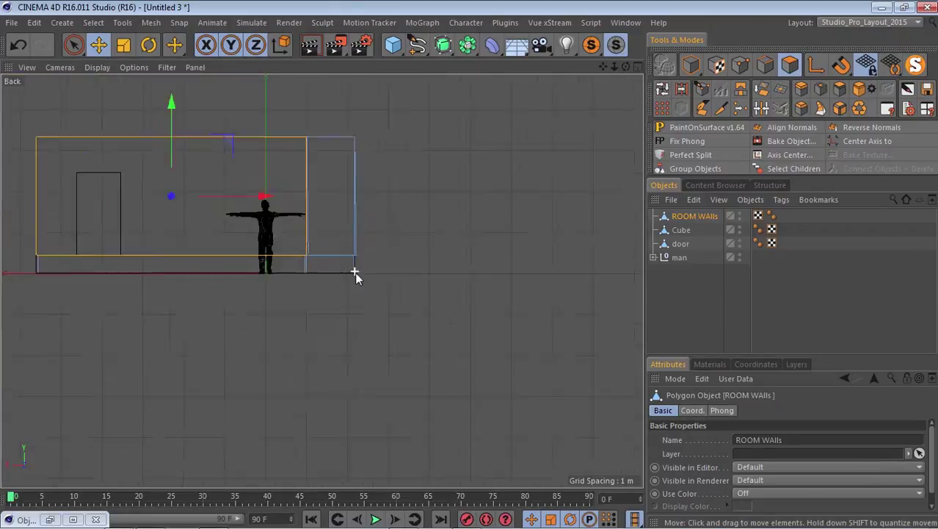
pyautogui.keyDown('alt'); pyautogui.moveTo(36, 212); pyautogui.dragTo(160, 183, button='right'); pyautogui.keyUp('alt')
pyautogui.scroll(3, 117, 126)
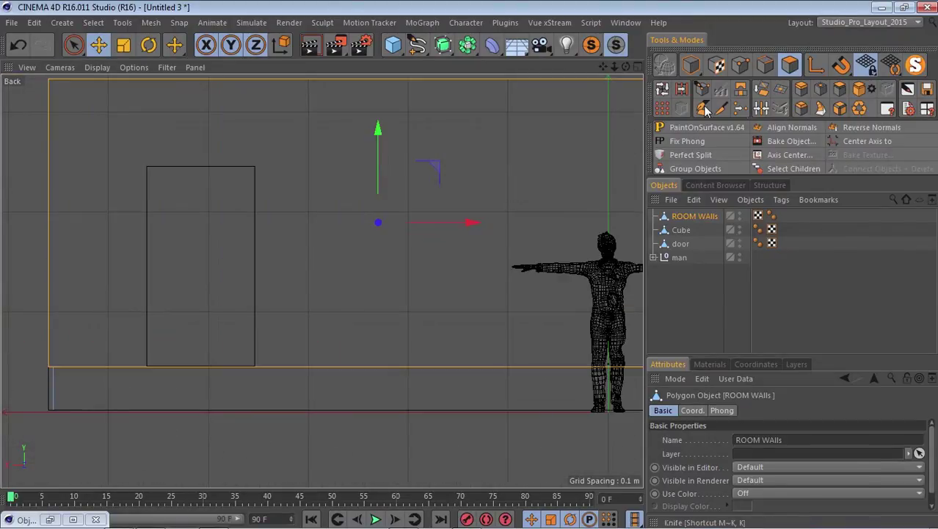
pyautogui.click(704, 109)
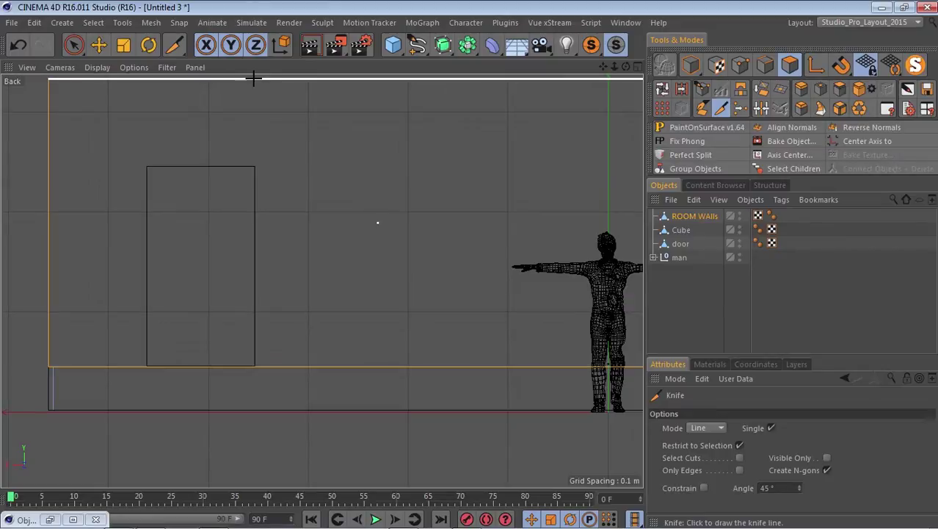
pyautogui.moveTo(254, 78)
pyautogui.mouseDown()
pyautogui.moveTo(251, 425)
pyautogui.moveTo(263, 494)
pyautogui.mouseUp()
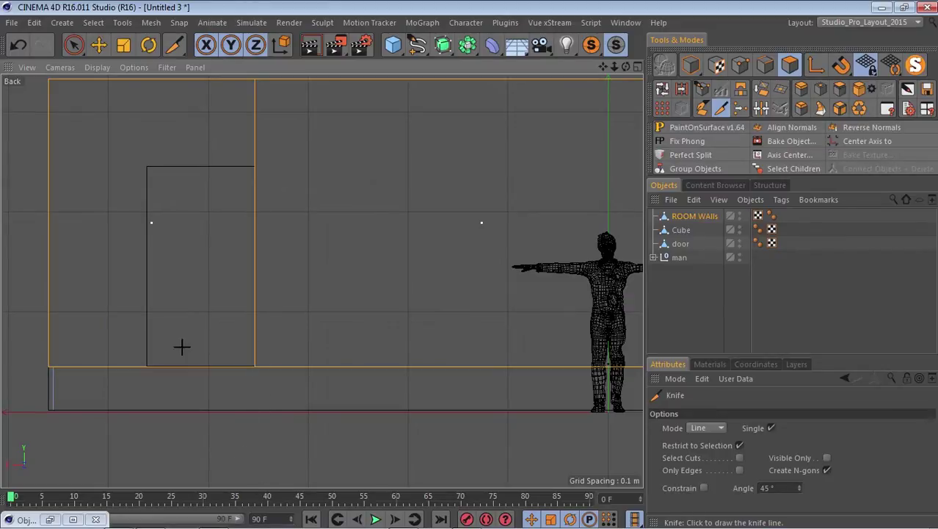
# - Inset the wall polygon on the figure's side of the door cut with Extrude Inner, using an offset of about 0.74 m
pyautogui.scroll(-3, 178, 224)
pyautogui.press('e')
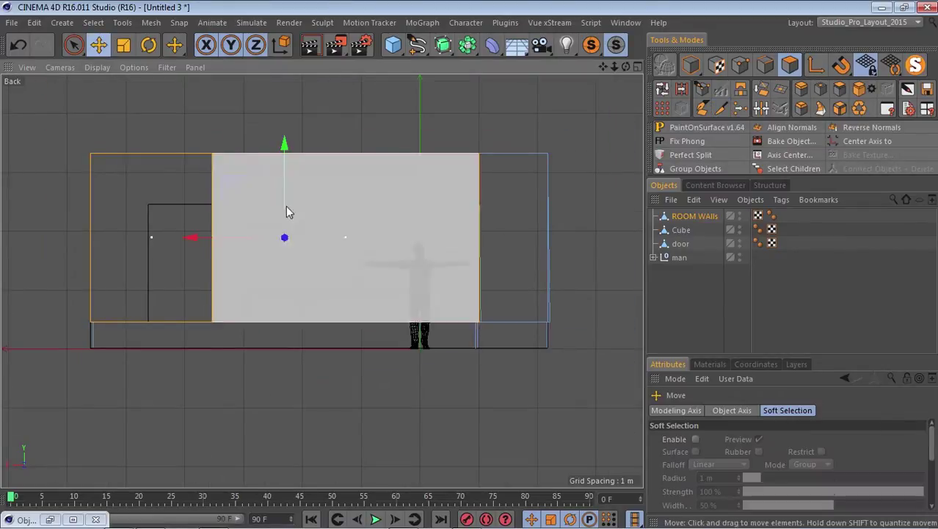
pyautogui.click(361, 209)
pyautogui.click(820, 89)
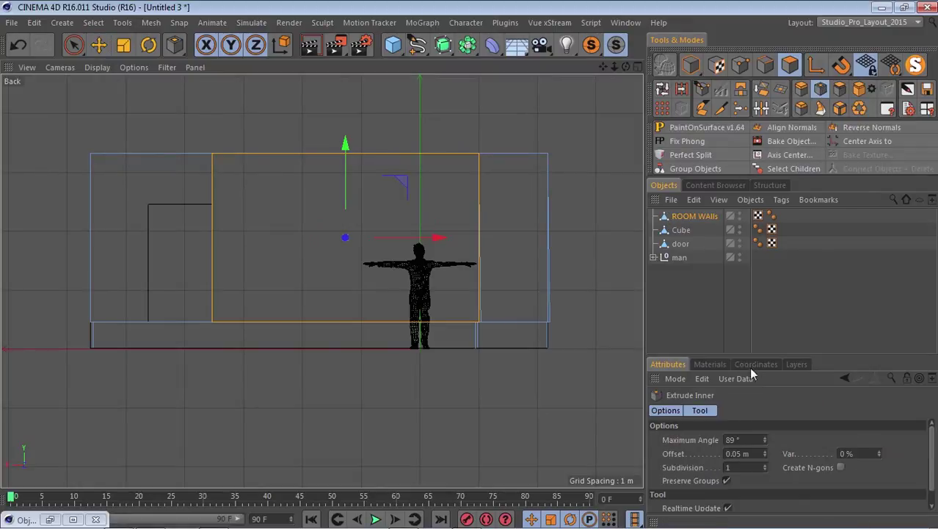
pyautogui.moveTo(228, 311); pyautogui.dragTo(475, 271)
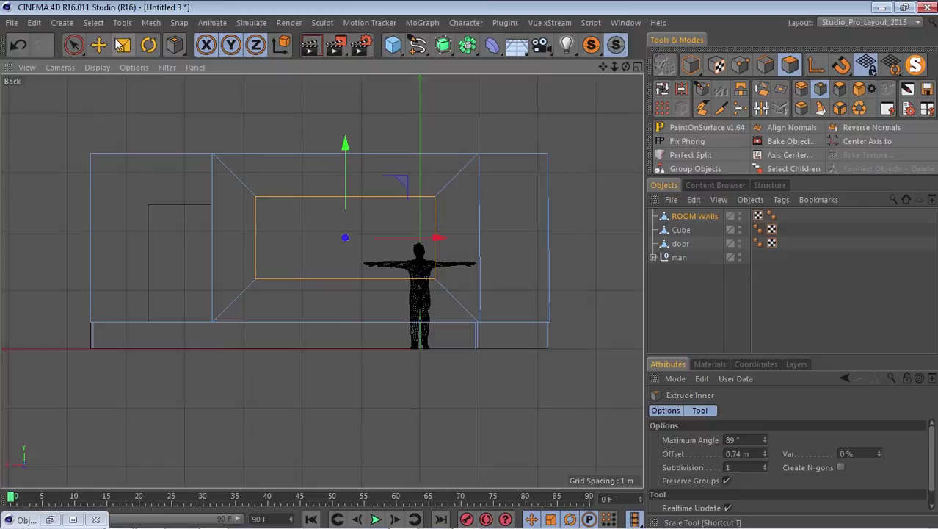
# - Reduce the inset polygon's height and width, then move it slightly down and away from the door to form the window outline
pyautogui.press('t')
pyautogui.moveTo(345, 142); pyautogui.dragTo(343, 162)
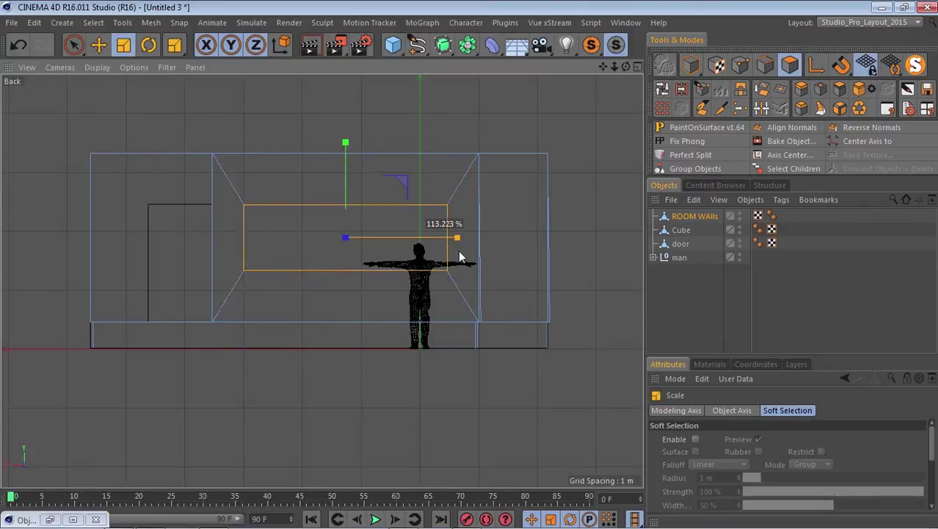
pyautogui.moveTo(460, 251); pyautogui.dragTo(467, 252)
pyautogui.press('e')
pyautogui.moveTo(345, 142); pyautogui.dragTo(346, 152)
pyautogui.press('t')
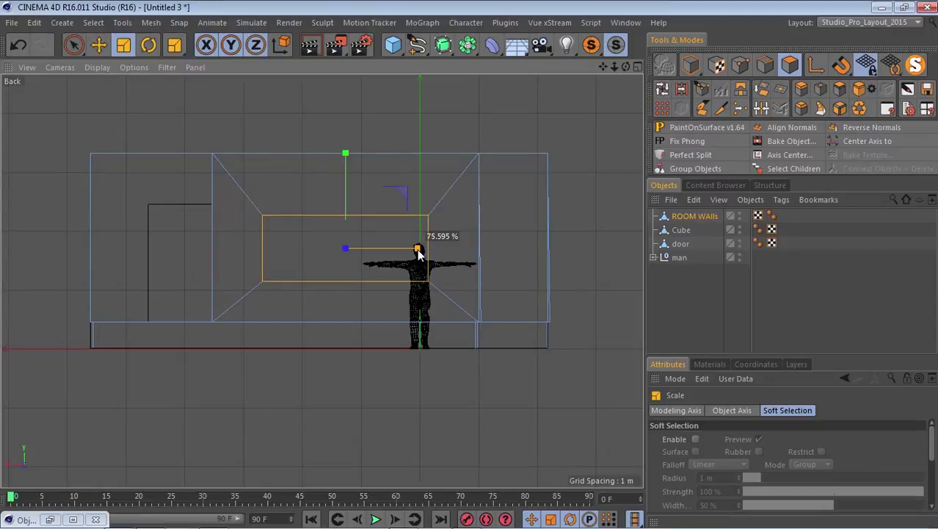
pyautogui.press('e')
pyautogui.moveTo(422, 250); pyautogui.dragTo(446, 250)
pyautogui.scroll(3, 198, 244)
pyautogui.scroll(-5, 198, 245)
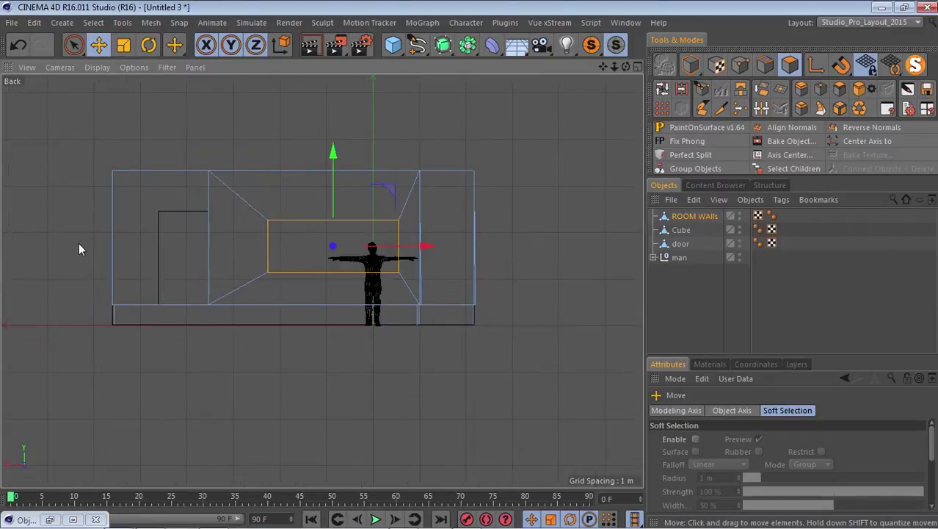
# - Select the wall polygon behind the door and knife-cut it vertically along the door's remaining side and horizontally along its top edge
pyautogui.scroll(4, 78, 245)
pyautogui.scroll(-4, 156, 238)
pyautogui.click(161, 235)
pyautogui.scroll(5, 156, 231)
pyautogui.scroll(-3, 222, 176)
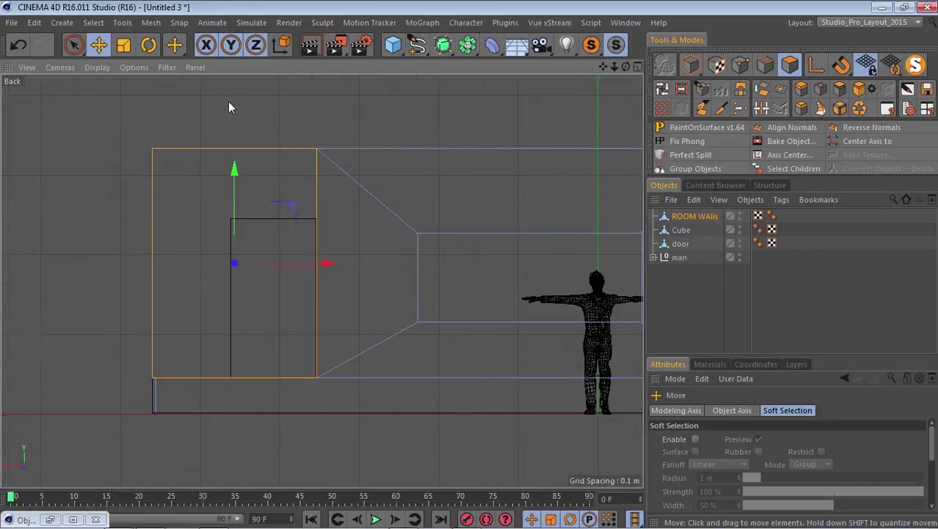
pyautogui.press('k')
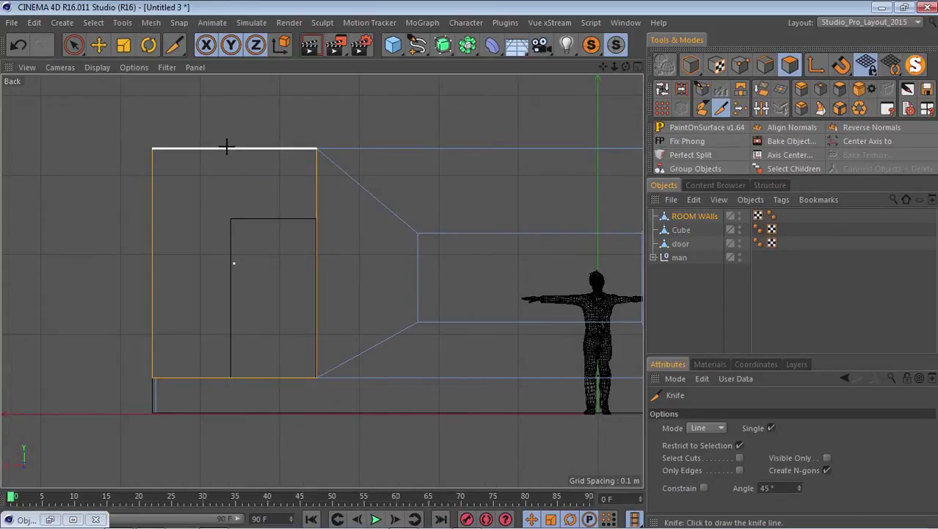
pyautogui.moveTo(228, 147); pyautogui.dragTo(232, 460)
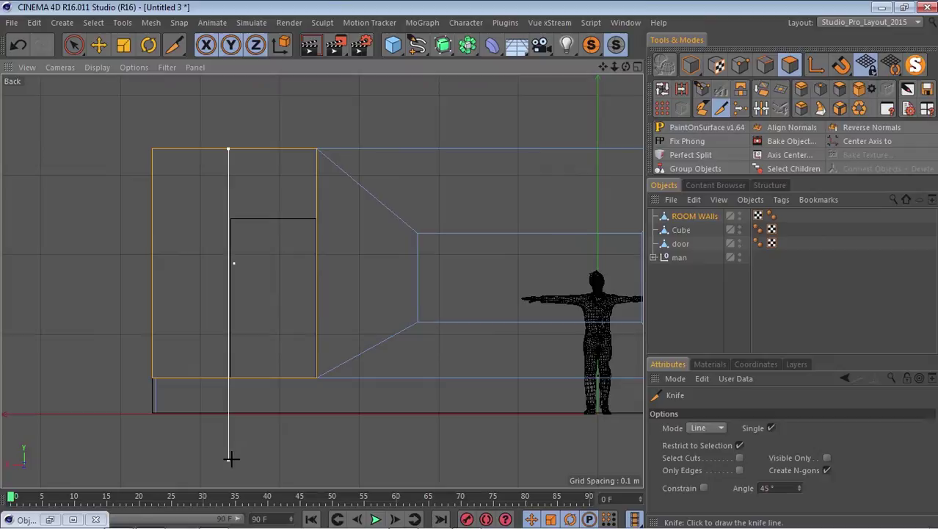
pyautogui.scroll(3, 226, 218)
pyautogui.scroll(3, 237, 212)
pyautogui.moveTo(236, 214); pyautogui.dragTo(460, 214)
pyautogui.scroll(-6, 282, 201)
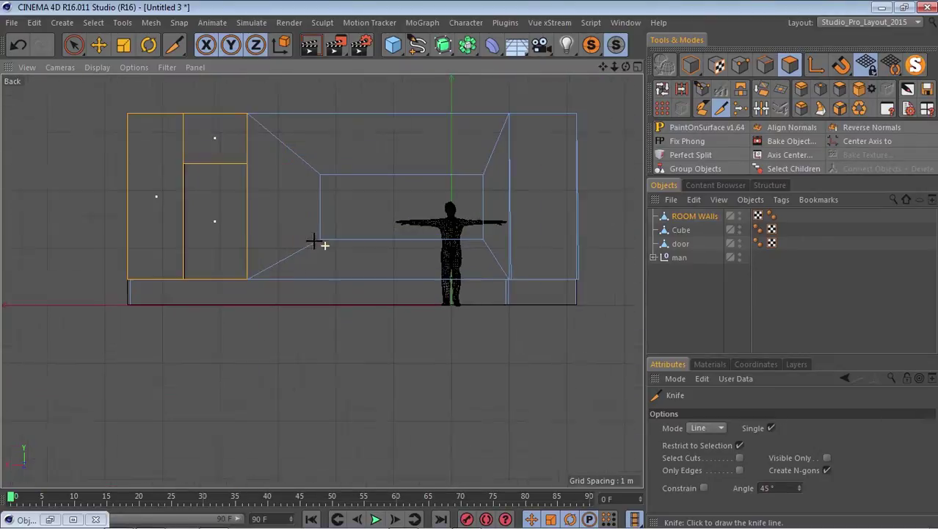
# - Return to the Perspective view and hide the door object in the viewport
pyautogui.click(635, 66)
pyautogui.click(317, 64)
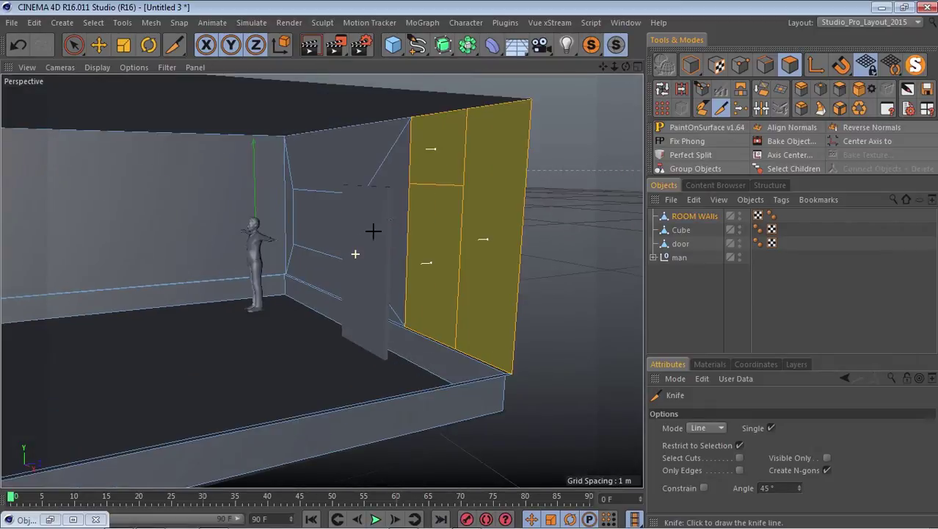
pyautogui.doubleClick(738, 241)
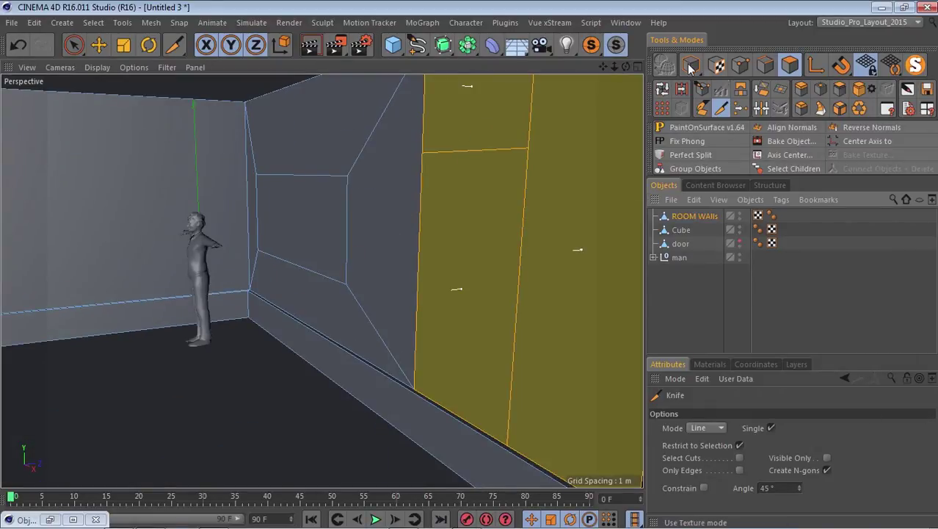
# - Select the inset window polygon and the doorway polygon of ROOM WAlls and delete both to open the wall
pyautogui.click(98, 46)
pyautogui.click(292, 216)
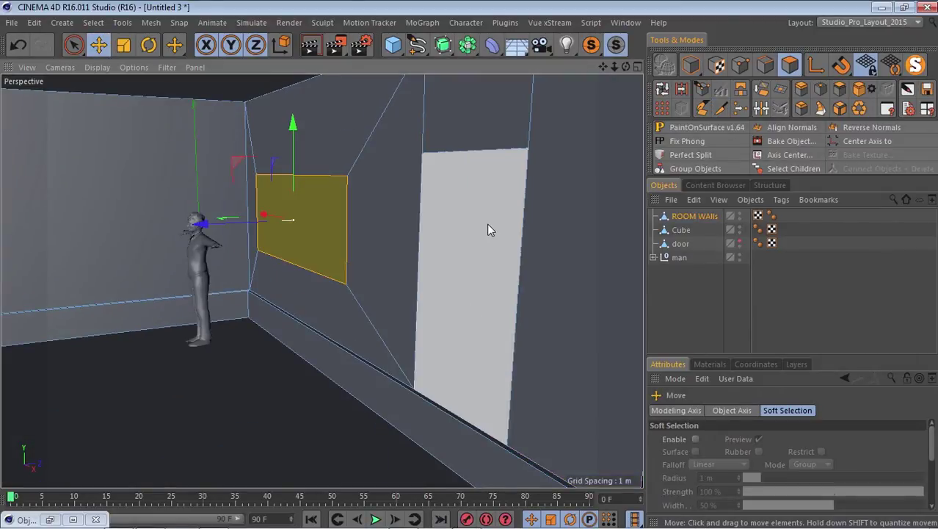
pyautogui.keyDown('shift'); pyautogui.click(486, 223); pyautogui.keyUp('shift')
pyautogui.keyDown('ctrl'); pyautogui.moveTo(400, 248); pyautogui.dragTo(271, 250); pyautogui.keyUp('ctrl')
pyautogui.click(330, 229)
pyautogui.press('Delete')
pyautogui.scroll(-8, 323, 239)
pyautogui.keyDown('alt'); pyautogui.moveTo(324, 225); pyautogui.dragTo(527, 135, button='right'); pyautogui.keyUp('alt')
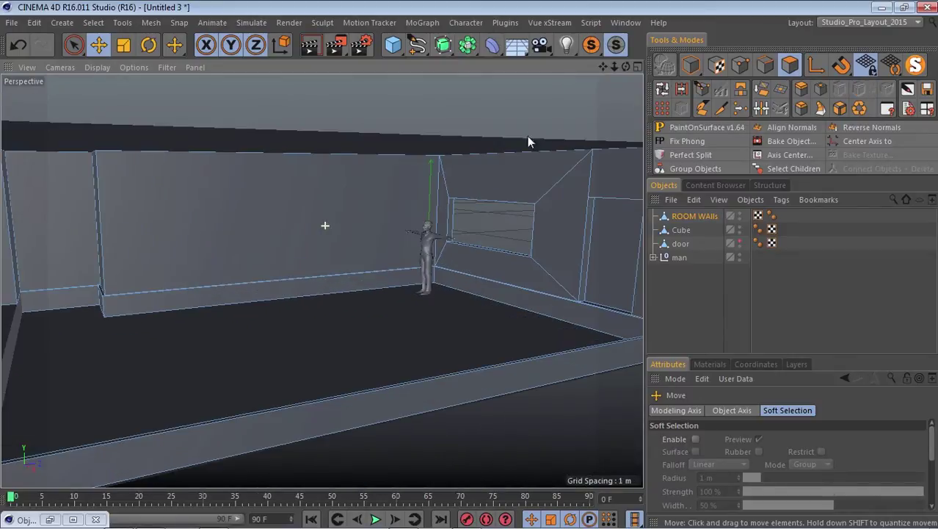
pyautogui.moveTo(627, 67); pyautogui.dragTo(469, 264)
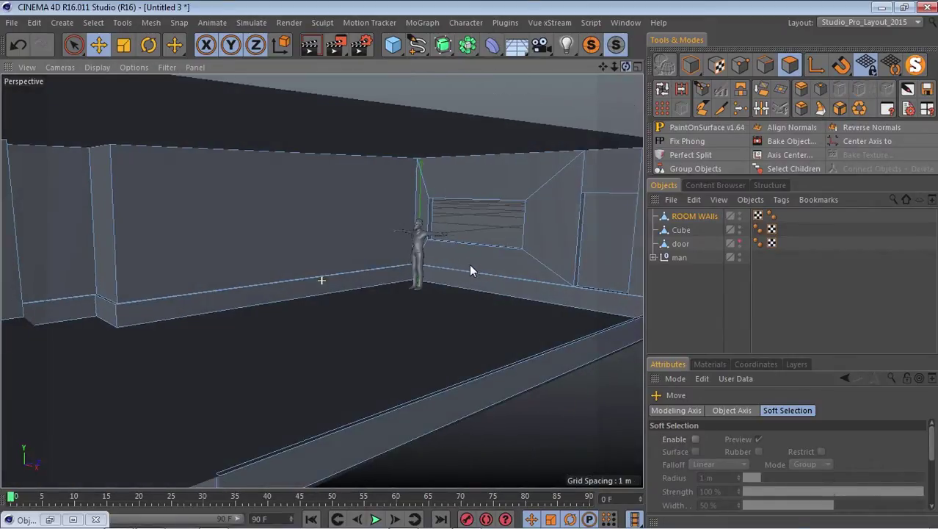
# - Rename the Cube object as ROOM FLoor and roof
pyautogui.doubleClick(676, 229)
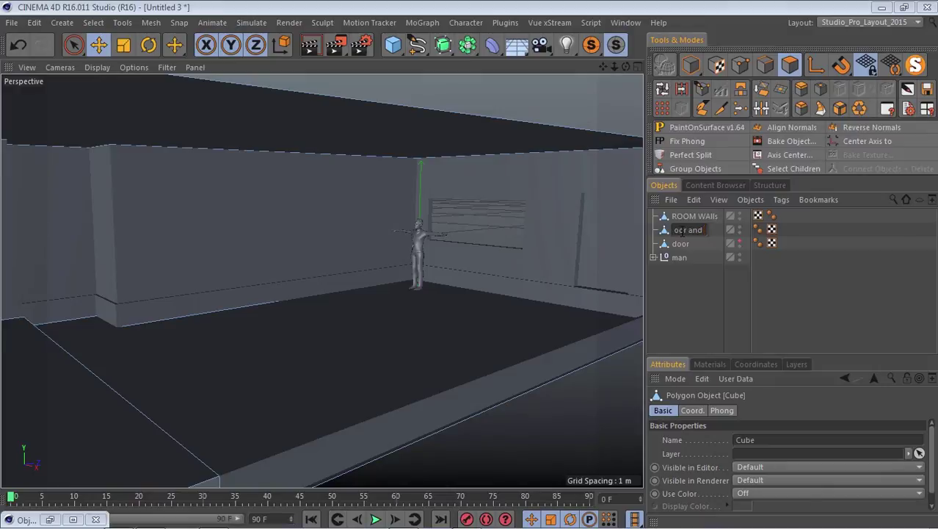
pyautogui.write('ROOM FLoor and roof')
pyautogui.press('Return')
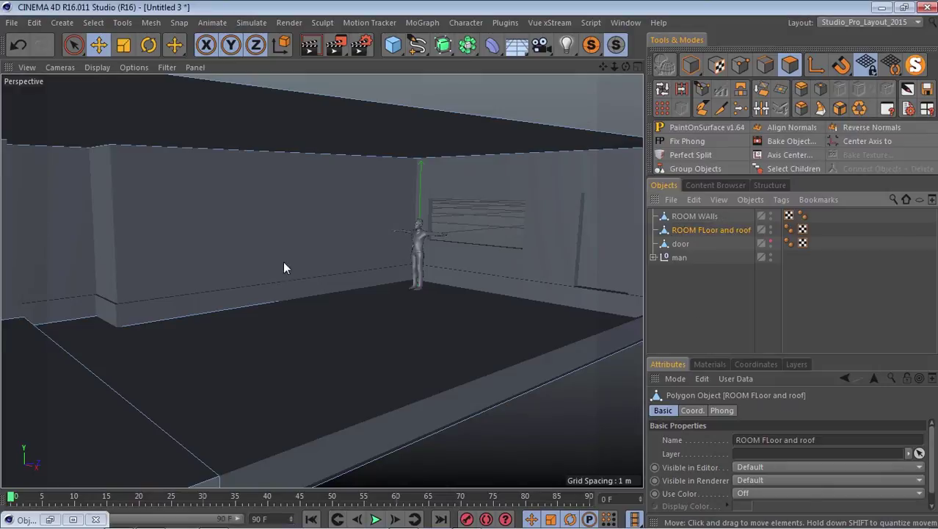
# - Switch to the open project for show.c4d
pyautogui.scroll(-5, 284, 268)
pyautogui.moveTo(625, 69); pyautogui.dragTo(469, 265)
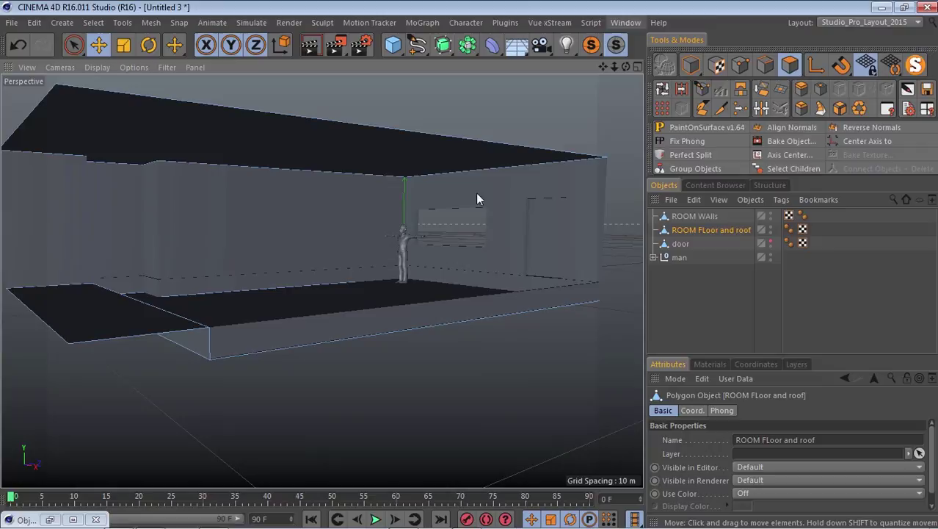
pyautogui.press('v')
pyautogui.moveTo(406, 263)
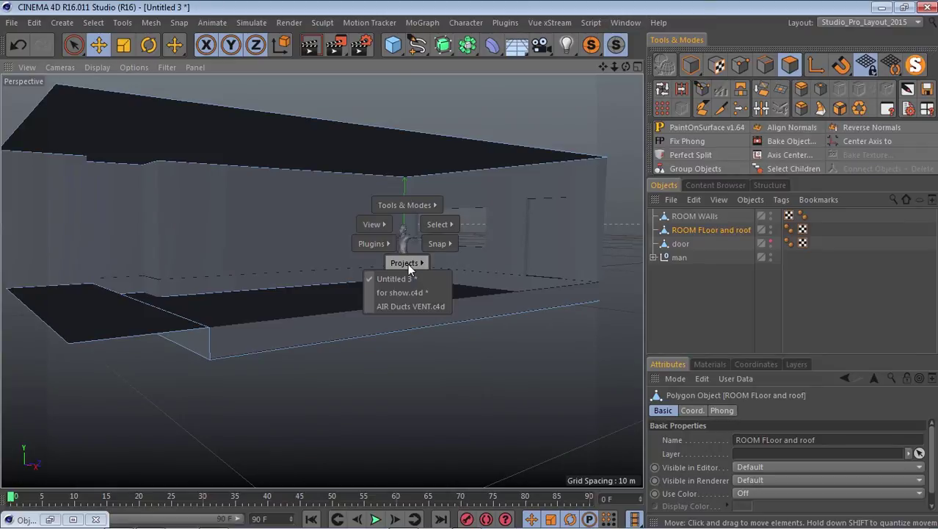
pyautogui.click(621, 22)
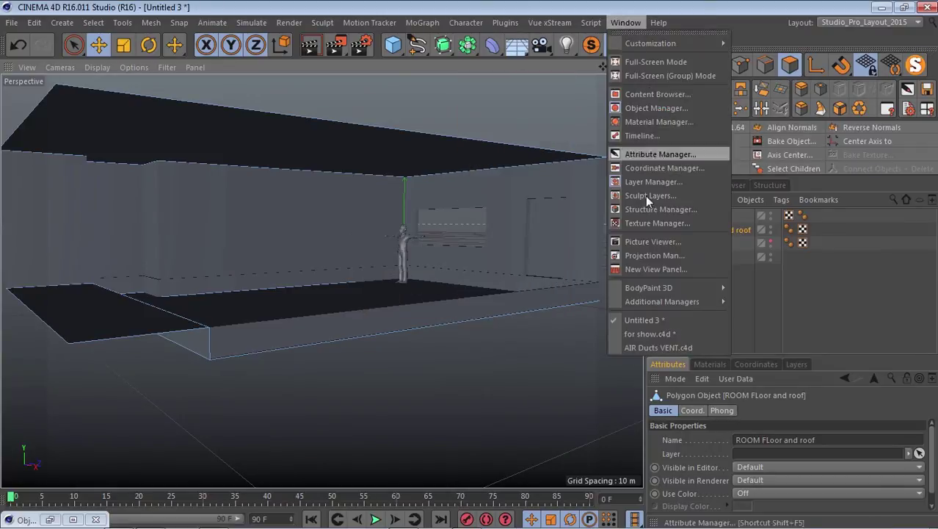
pyautogui.click(630, 334)
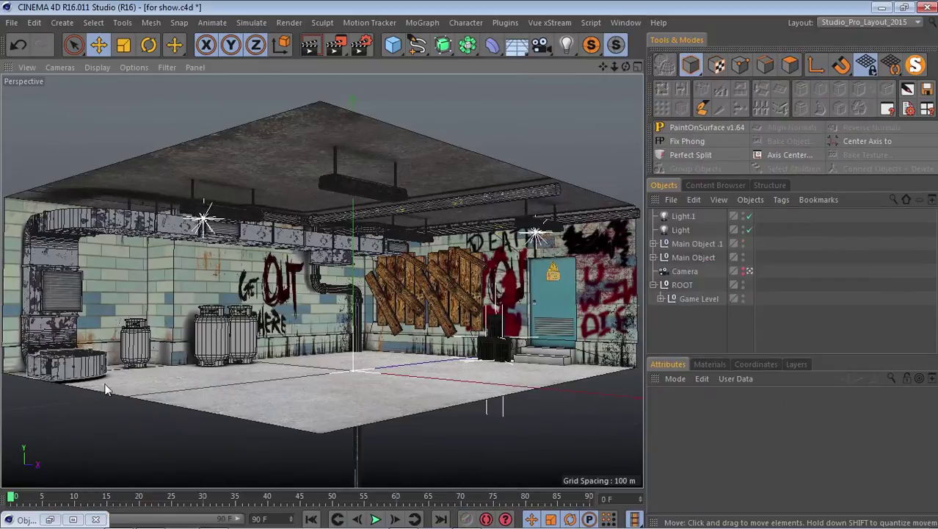
# - Examine the ceiling lamps, air ducts and pipes of the finished reference room, close up and from outside
pyautogui.scroll(4, 346, 191)
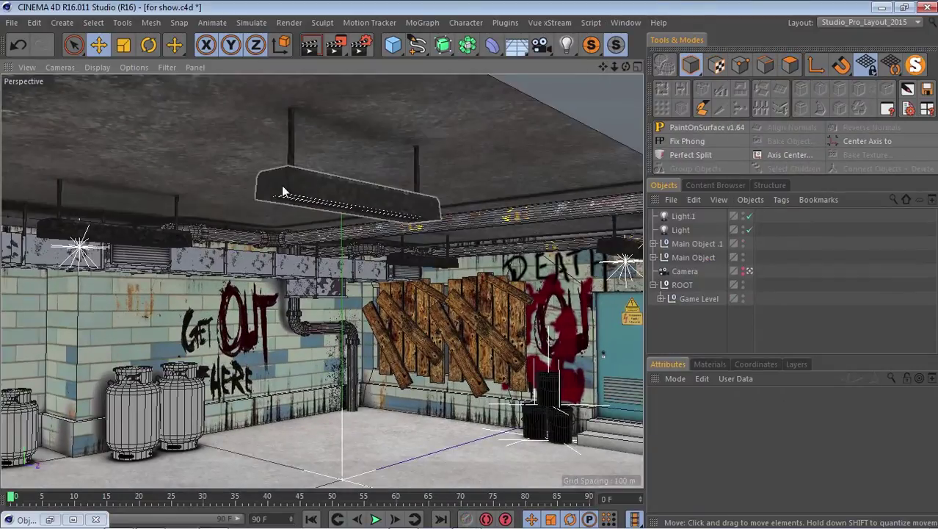
pyautogui.scroll(4, 332, 235)
pyautogui.keyDown('alt'); pyautogui.moveTo(382, 257); pyautogui.dragTo(168, 253); pyautogui.keyUp('alt')
pyautogui.scroll(-4, 434, 183)
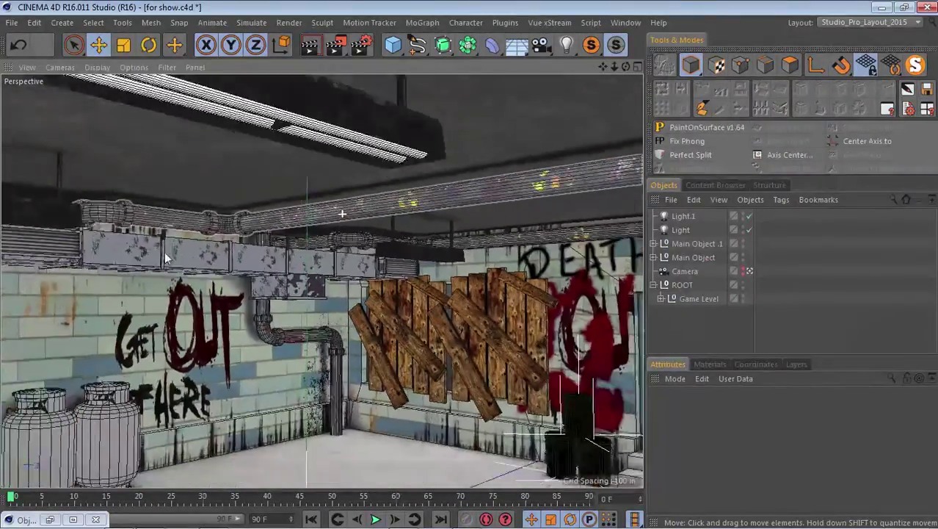
pyautogui.scroll(4, 167, 253)
pyautogui.scroll(4, 150, 211)
pyautogui.keyDown('alt'); pyautogui.moveTo(150, 211); pyautogui.dragTo(97, 199); pyautogui.keyUp('alt')
pyautogui.scroll(-10, 97, 199)
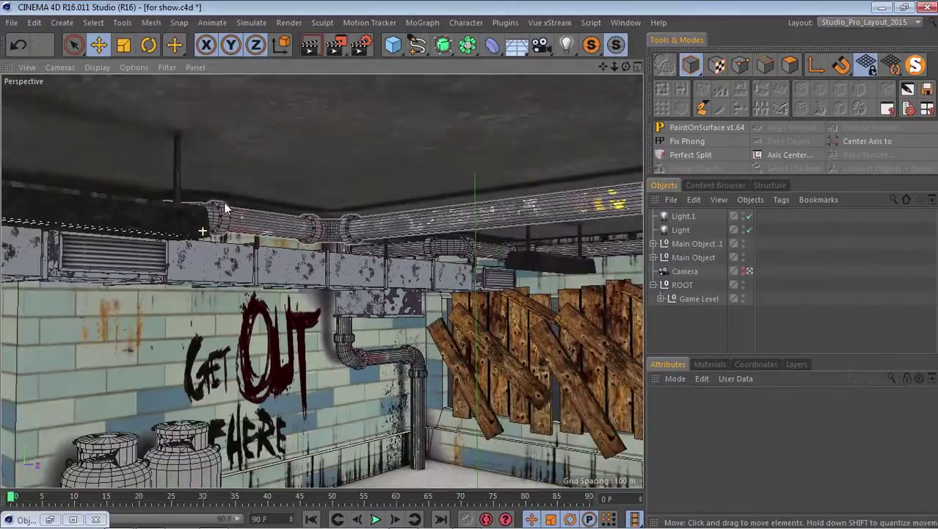
pyautogui.scroll(3, 372, 250)
pyautogui.scroll(-5, 371, 250)
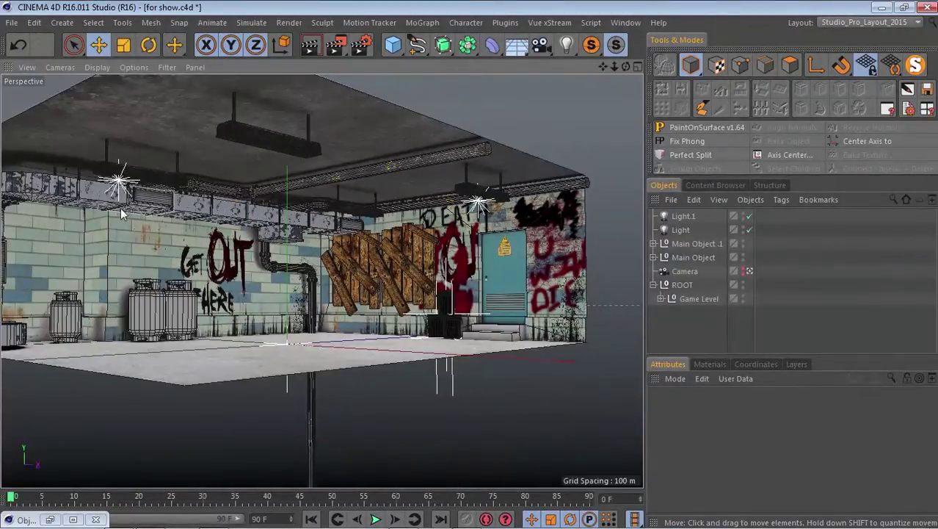
pyautogui.scroll(2, 242, 214)
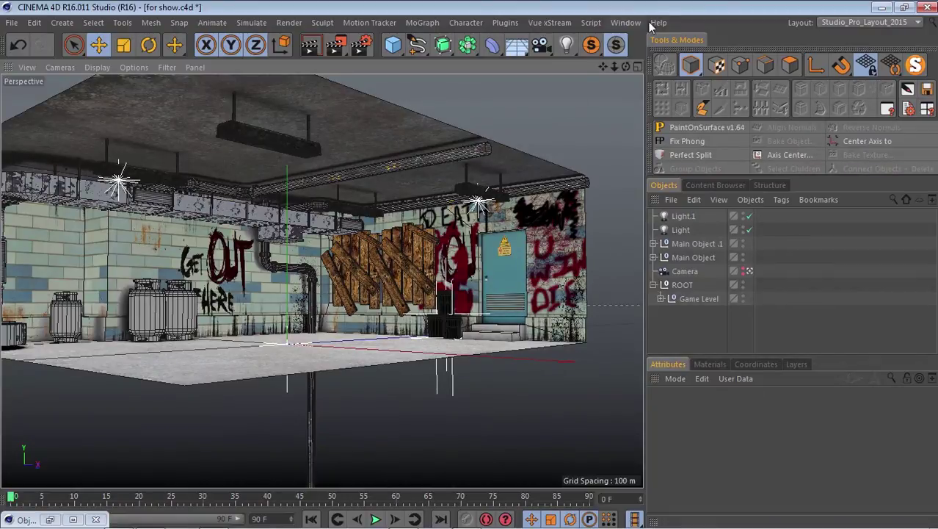
# - Switch to the AIR Ducts VENT.c4d project and inspect the BEND DOWN VENT DUCT close up in object mode
pyautogui.click(626, 23)
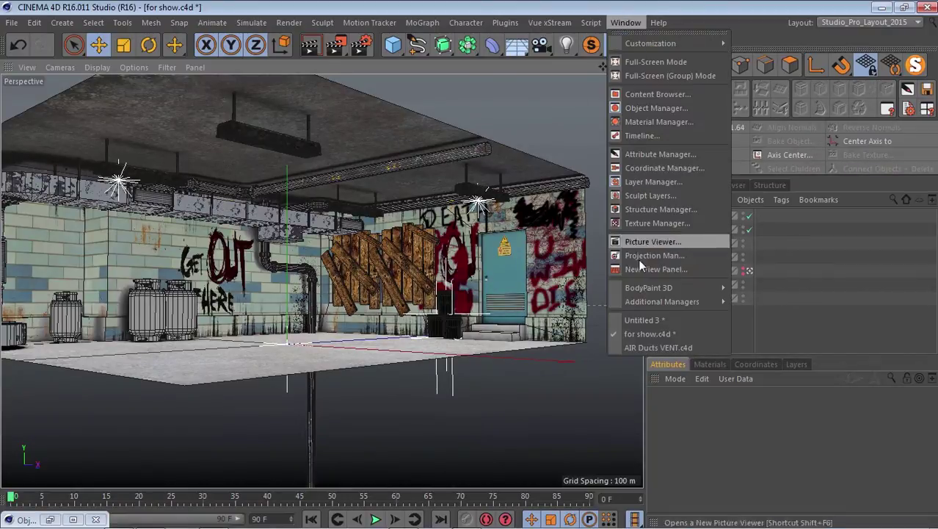
pyautogui.click(644, 346)
pyautogui.keyDown('alt'); pyautogui.moveTo(353, 367); pyautogui.dragTo(354, 189); pyautogui.keyUp('alt')
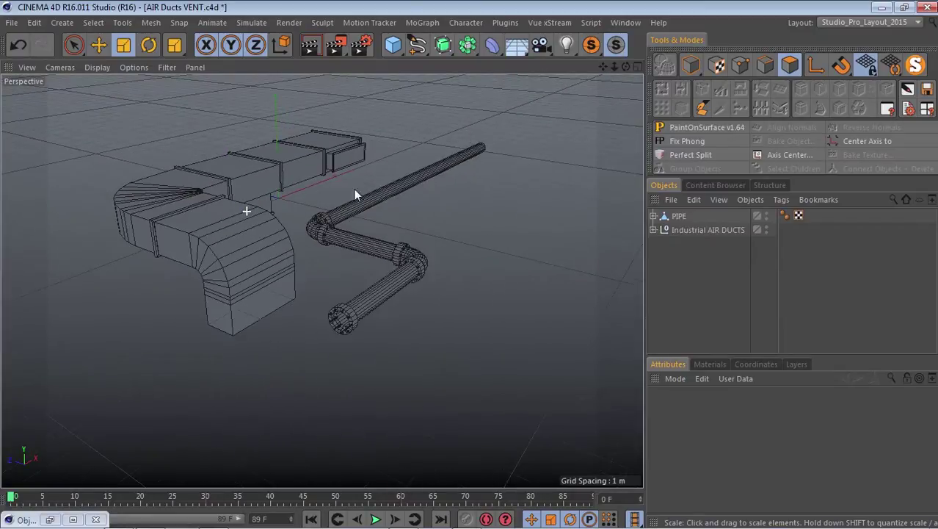
pyautogui.moveTo(627, 67); pyautogui.dragTo(470, 265)
pyautogui.click(220, 255)
pyautogui.keyDown('alt'); pyautogui.moveTo(236, 247); pyautogui.dragTo(294, 271, button='right'); pyautogui.keyUp('alt')
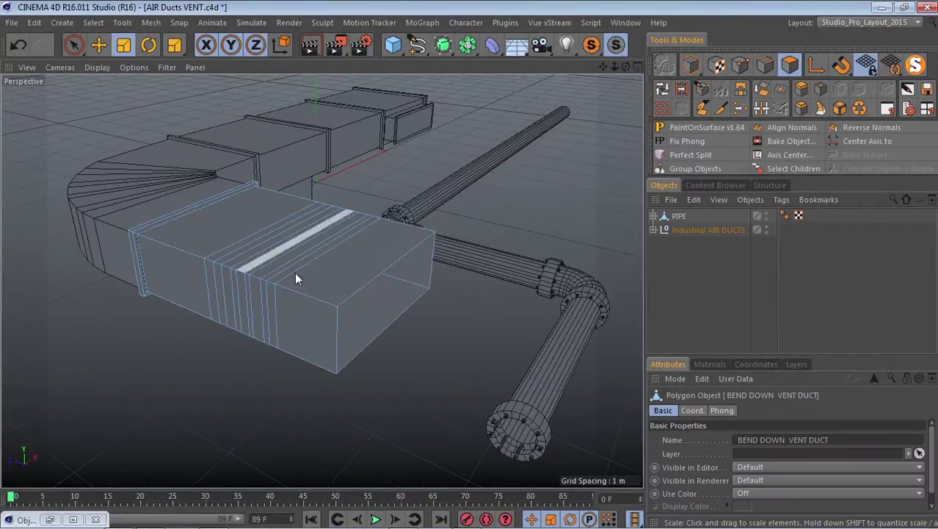
pyautogui.keyDown('alt'); pyautogui.moveTo(211, 276); pyautogui.dragTo(187, 232, button='right'); pyautogui.keyUp('alt')
pyautogui.scroll(1, 186, 236)
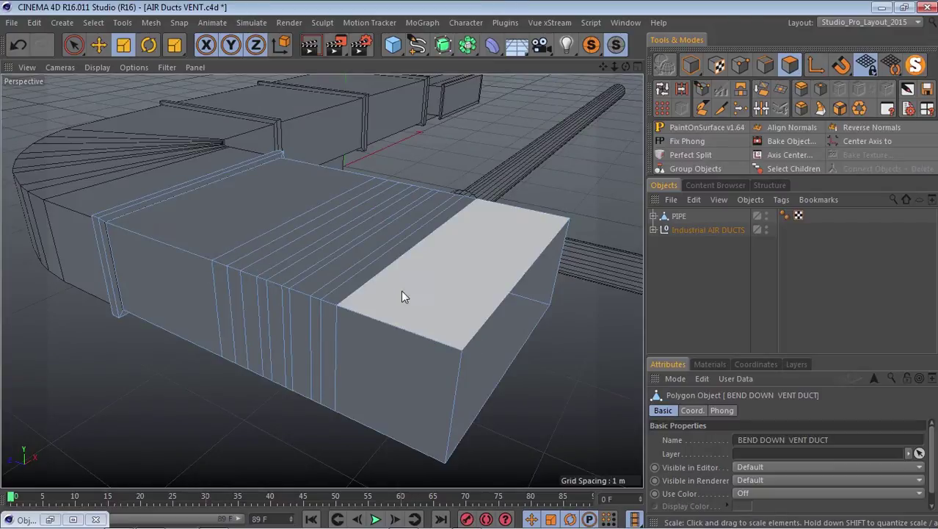
pyautogui.click(692, 66)
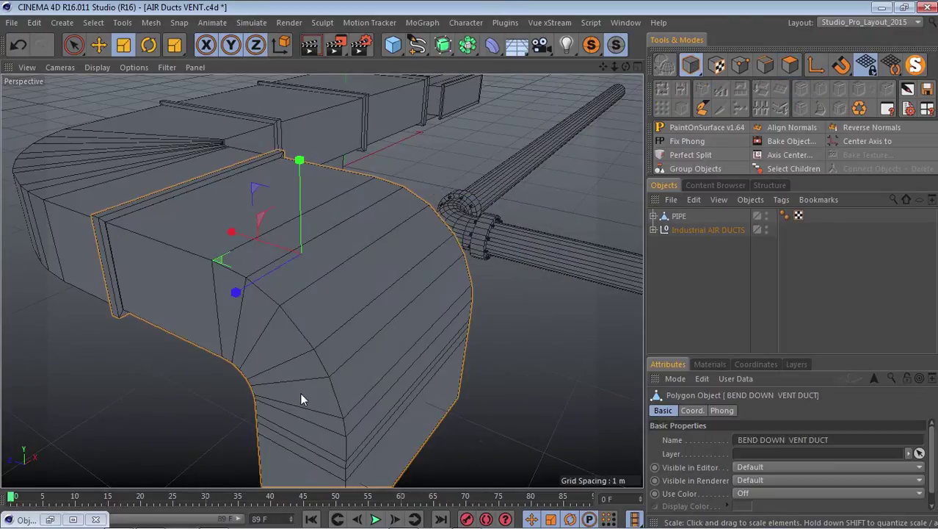
# - Check the BEND layer and the contents of the Industrial AIR DUCTS group, toggling the layer's object list visibility off and on
pyautogui.click(795, 364)
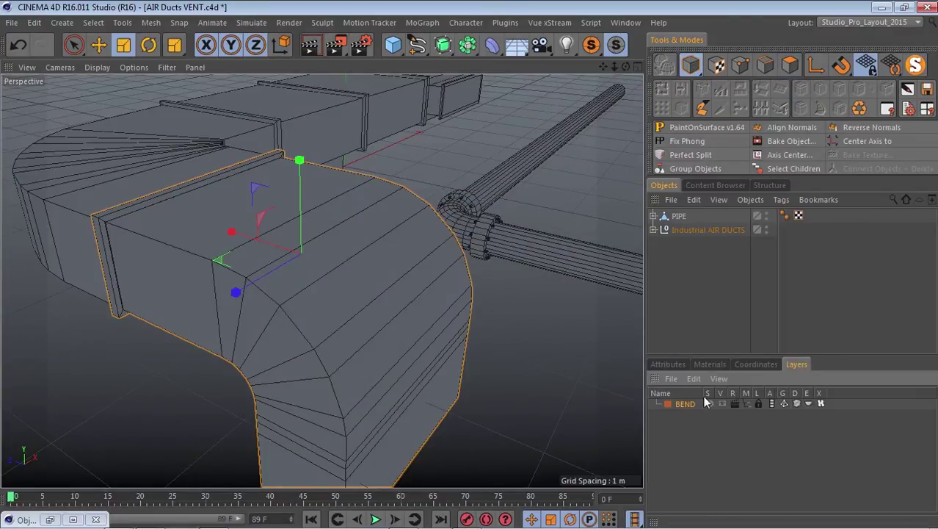
pyautogui.click(746, 404)
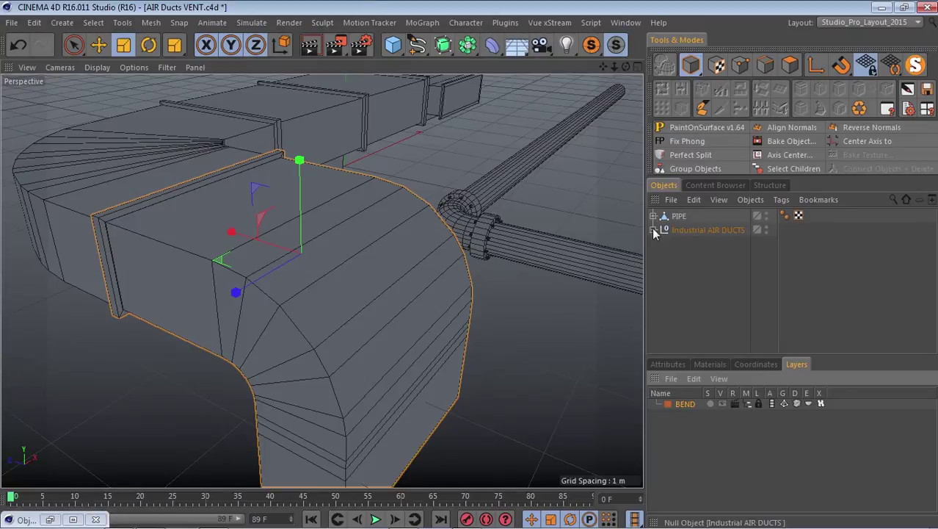
pyautogui.click(749, 404)
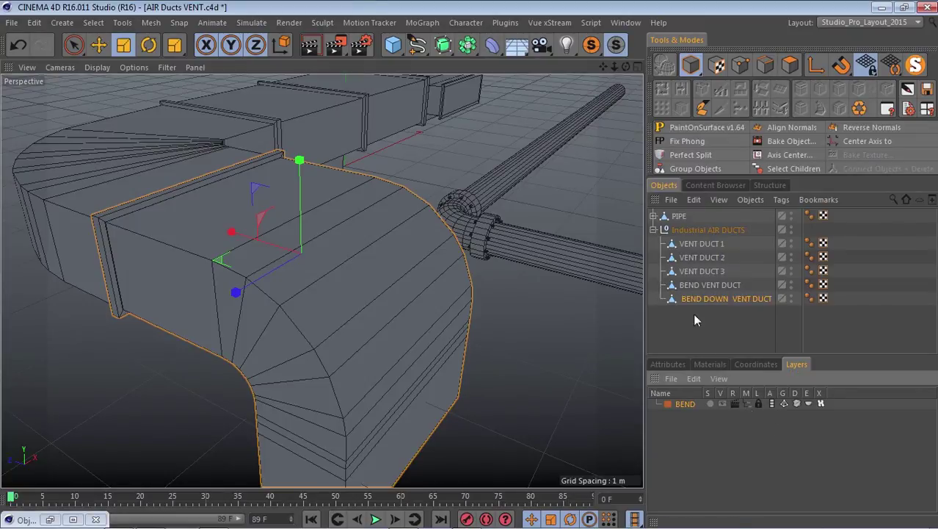
pyautogui.click(653, 230)
# - Copy the PIPE and Industrial AIR DUCTS objects and paste them into the Untitled 3 room project
pyautogui.moveTo(670, 216); pyautogui.dragTo(668, 214)
pyautogui.click(693, 201)
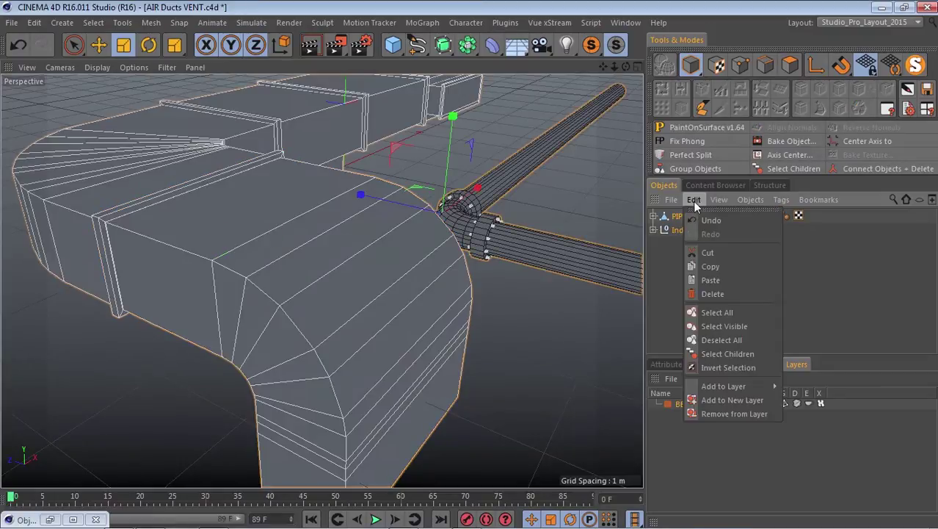
pyautogui.click(715, 268)
pyautogui.click(626, 22)
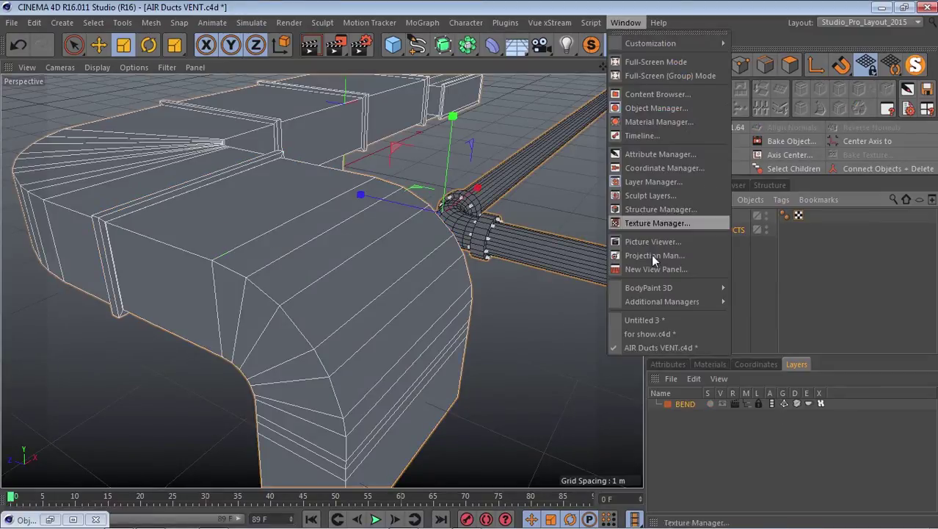
pyautogui.click(644, 319)
pyautogui.click(694, 198)
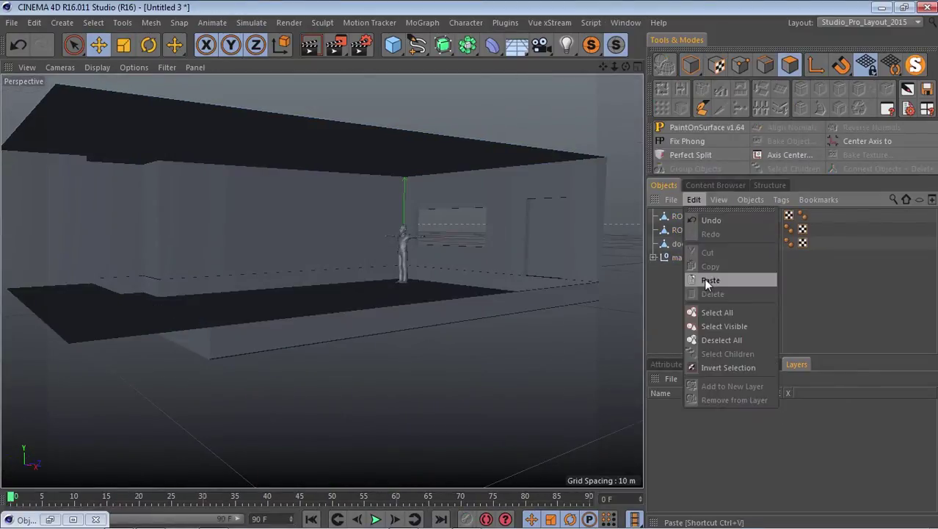
pyautogui.click(704, 278)
pyautogui.scroll(-5, 328, 210)
pyautogui.scroll(3, 233, 235)
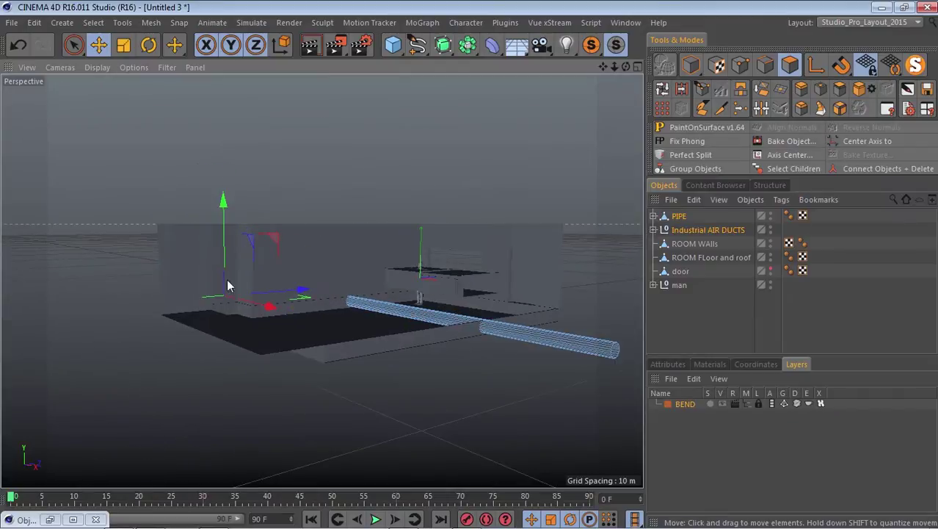
# - Scale down the pasted pipe and air ducts in object mode and move them along X inside the room
pyautogui.click(691, 63)
pyautogui.moveTo(320, 187)
pyautogui.mouseDown()
pyautogui.moveTo(320, 53)
pyautogui.moveTo(317, 178)
pyautogui.mouseUp()
pyautogui.press('t')
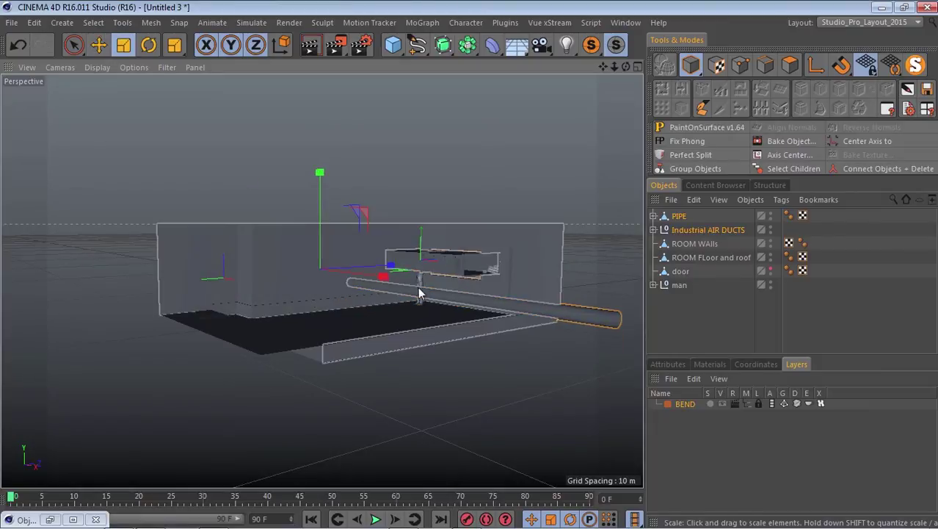
pyautogui.moveTo(418, 286); pyautogui.dragTo(38, 248)
pyautogui.press('e')
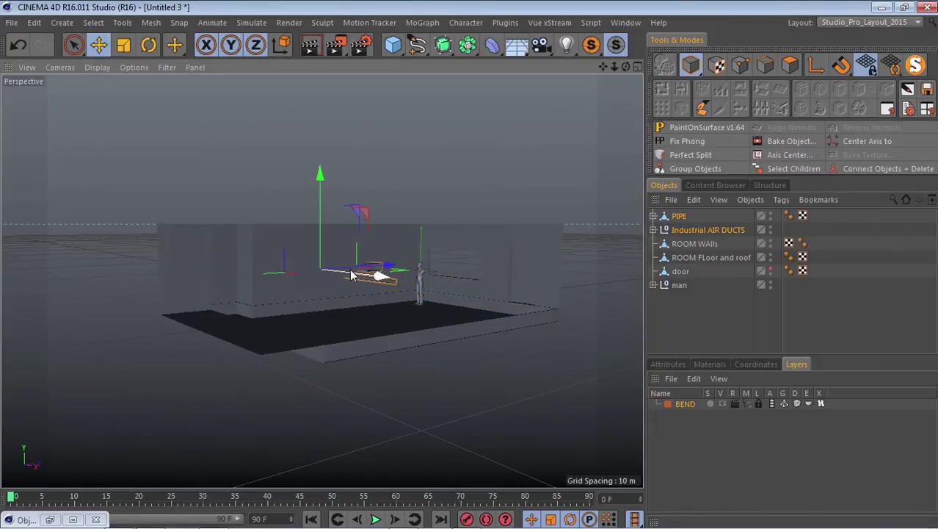
pyautogui.moveTo(382, 278); pyautogui.dragTo(427, 293)
pyautogui.scroll(2, 462, 251)
pyautogui.scroll(3, 463, 252)
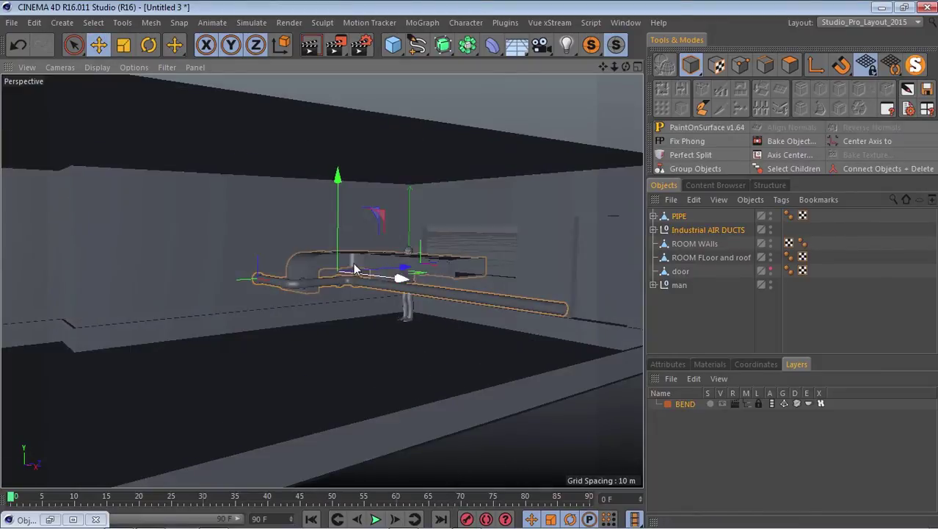
# - Scale the pipe and air ducts up a little to suit the room's size
pyautogui.click(123, 46)
pyautogui.moveTo(297, 304); pyautogui.dragTo(527, 213)
pyautogui.scroll(-2, 222, 254)
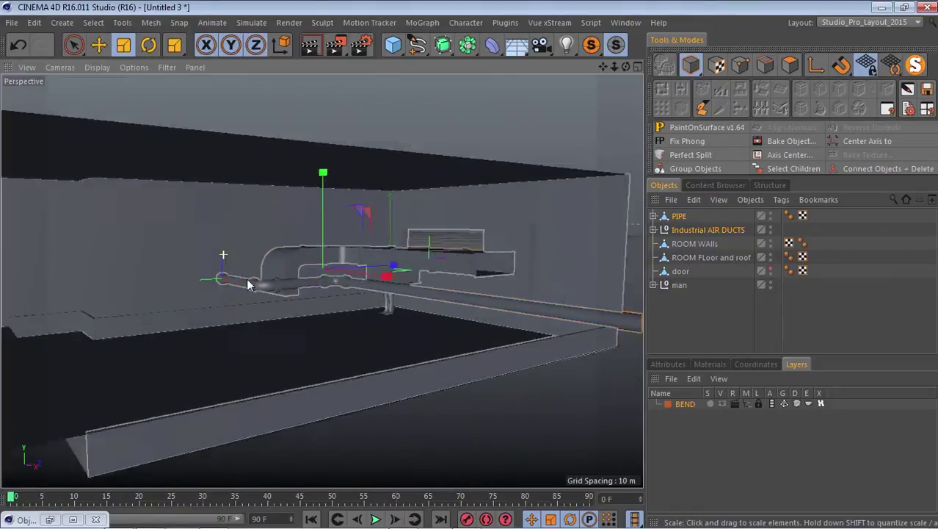
# - Examine the scaled pipe and air ducts inside the room from near and far
pyautogui.scroll(3, 347, 263)
pyautogui.scroll(-5, 268, 279)
pyautogui.scroll(3, 335, 211)
pyautogui.scroll(-2, 172, 231)
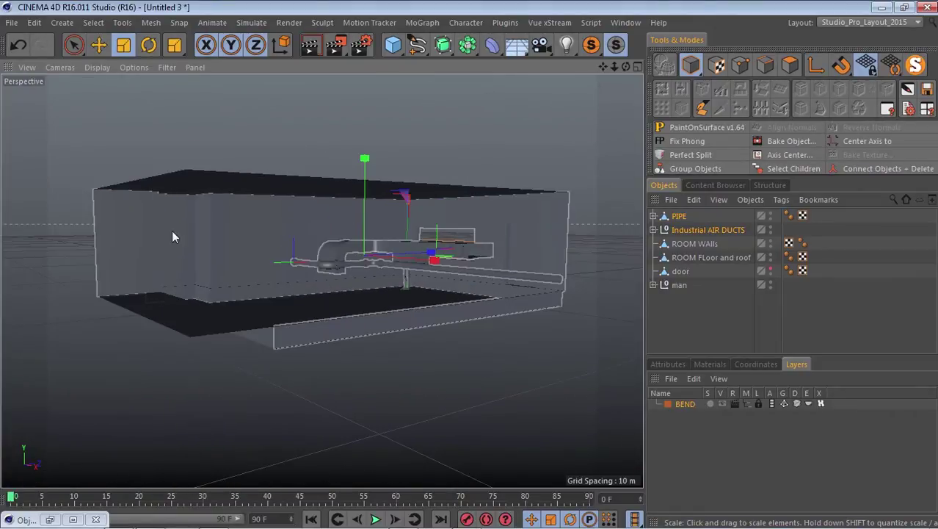
pyautogui.scroll(3, 289, 268)
pyautogui.scroll(2, 422, 229)
pyautogui.scroll(-5, 248, 249)
pyautogui.scroll(5, 426, 187)
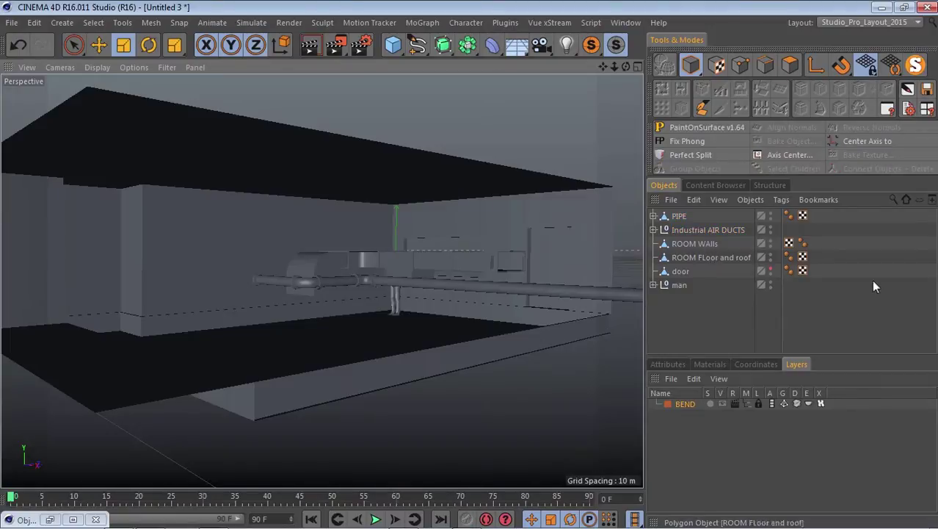
pyautogui.click(666, 364)
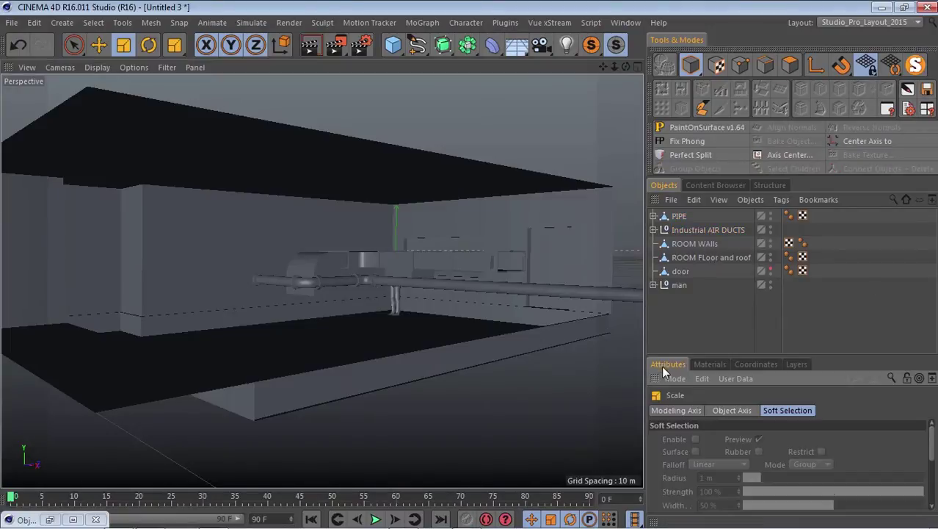
pyautogui.scroll(-5, 323, 308)
pyautogui.scroll(4, 367, 341)
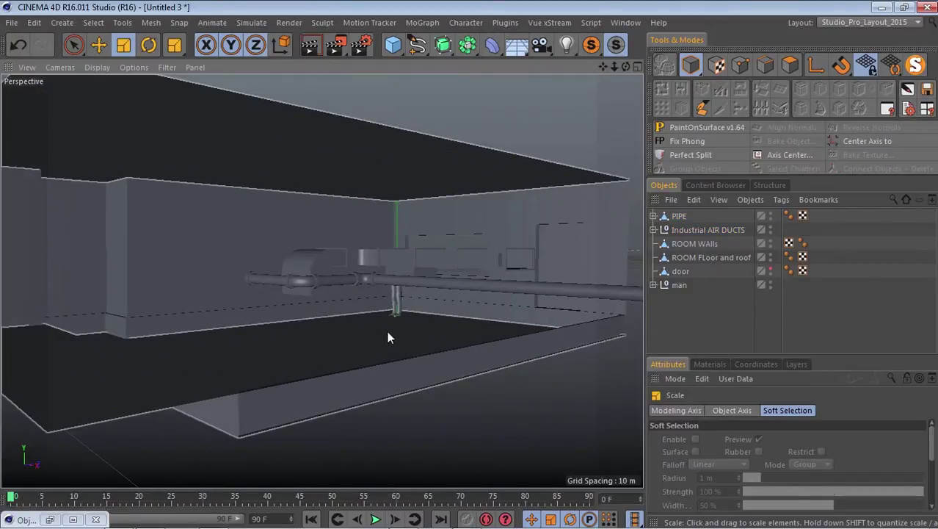
pyautogui.scroll(-2, 385, 332)
pyautogui.scroll(3, 345, 319)
pyautogui.scroll(2, 323, 286)
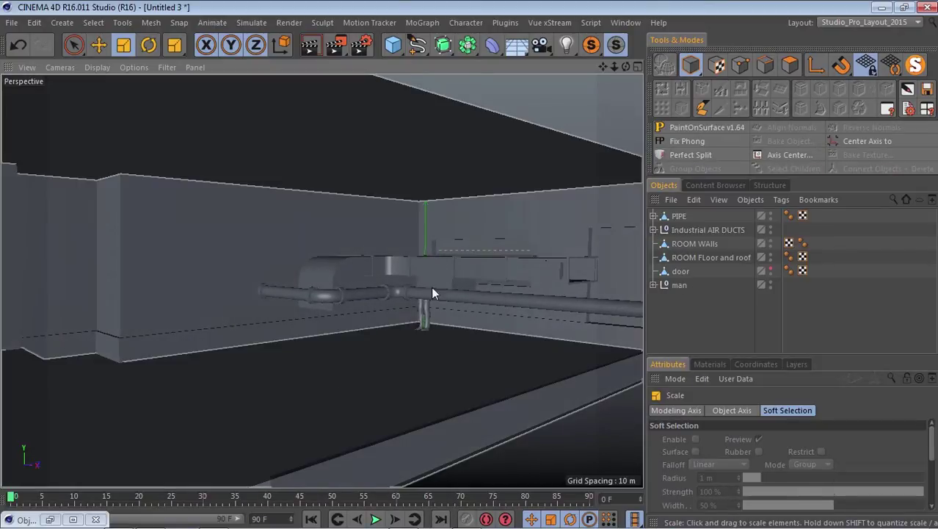
# - Add a cube, duplicate it as Cube.1, and add a cylinder at the same place
pyautogui.click(392, 47)
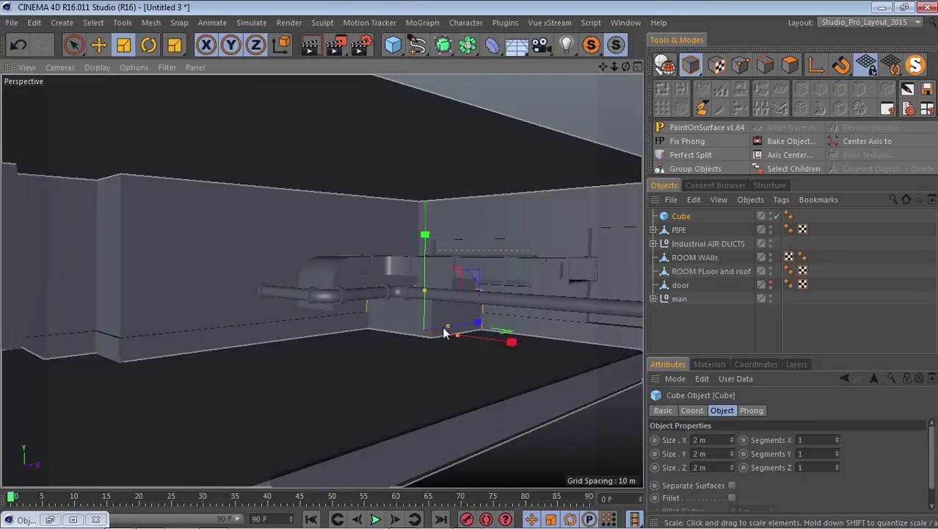
pyautogui.keyDown('ctrl'); pyautogui.moveTo(675, 218); pyautogui.dragTo(677, 223); pyautogui.keyUp('ctrl')
pyautogui.keyDown('ctrl'); pyautogui.moveTo(677, 229); pyautogui.dragTo(679, 235); pyautogui.keyUp('ctrl')
pyautogui.press('Delete')
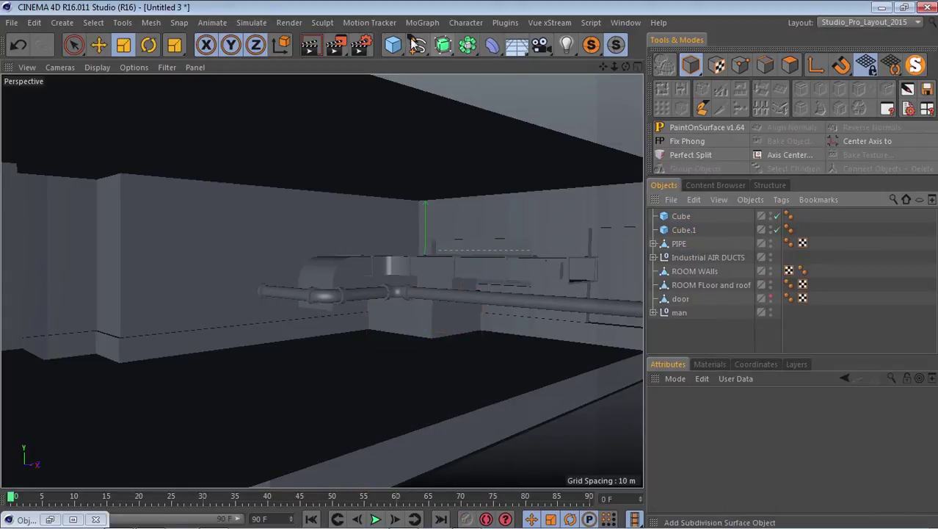
pyautogui.moveTo(393, 46); pyautogui.dragTo(674, 68)
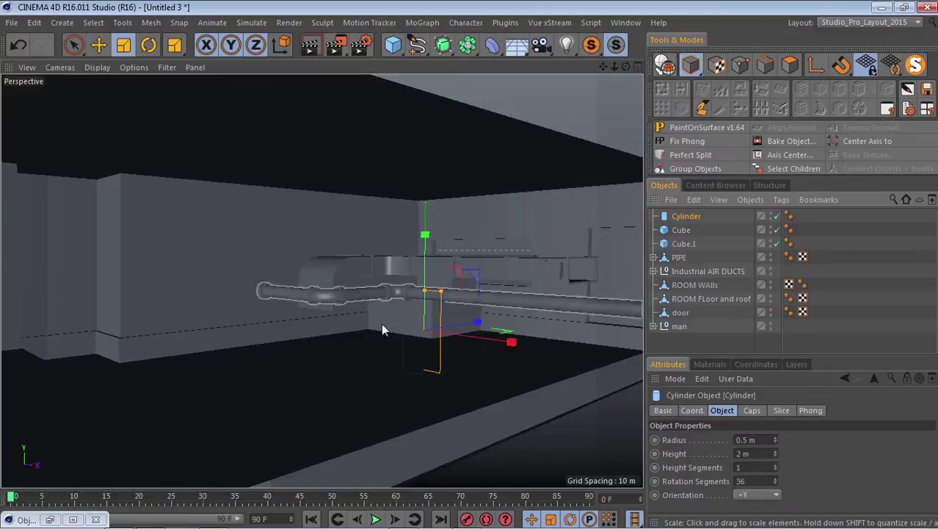
# - Select the cylinder and both cubes and isolate them with solo mode
pyautogui.moveTo(663, 215); pyautogui.dragTo(663, 215)
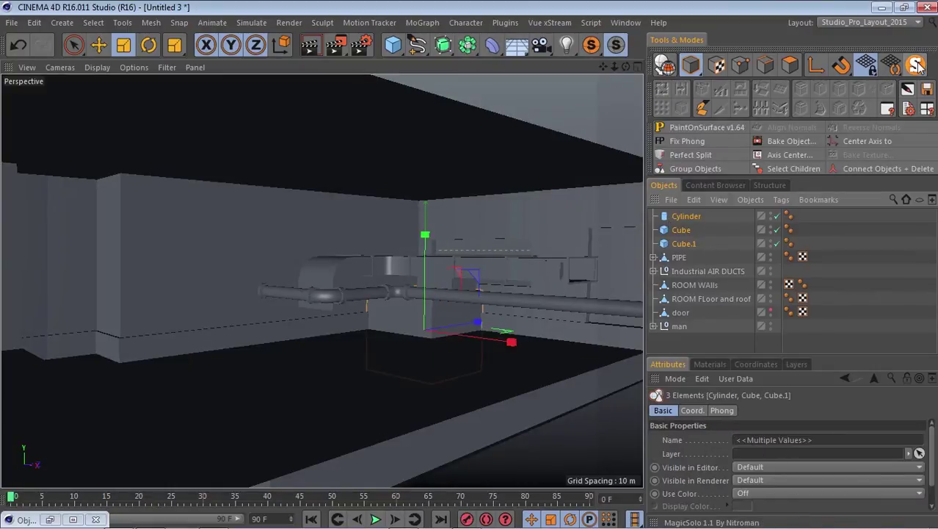
pyautogui.click(597, 47)
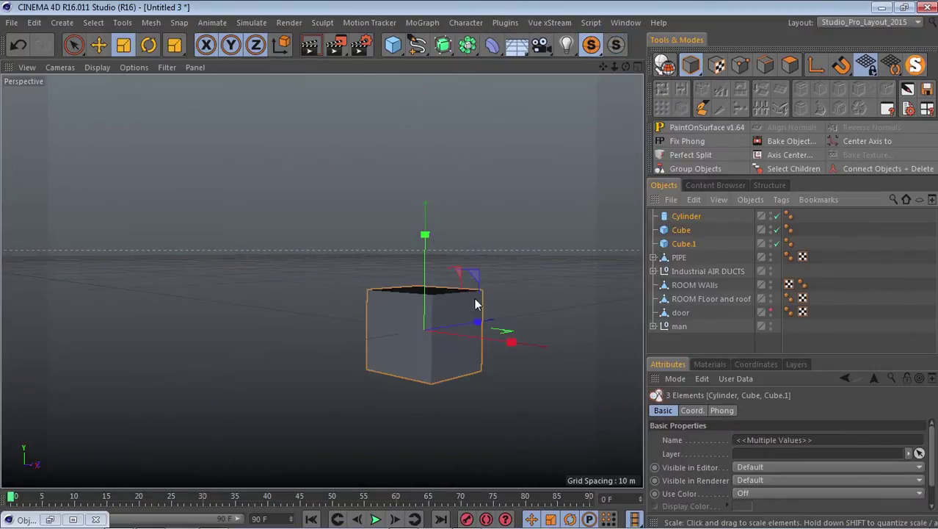
pyautogui.scroll(6, 443, 344)
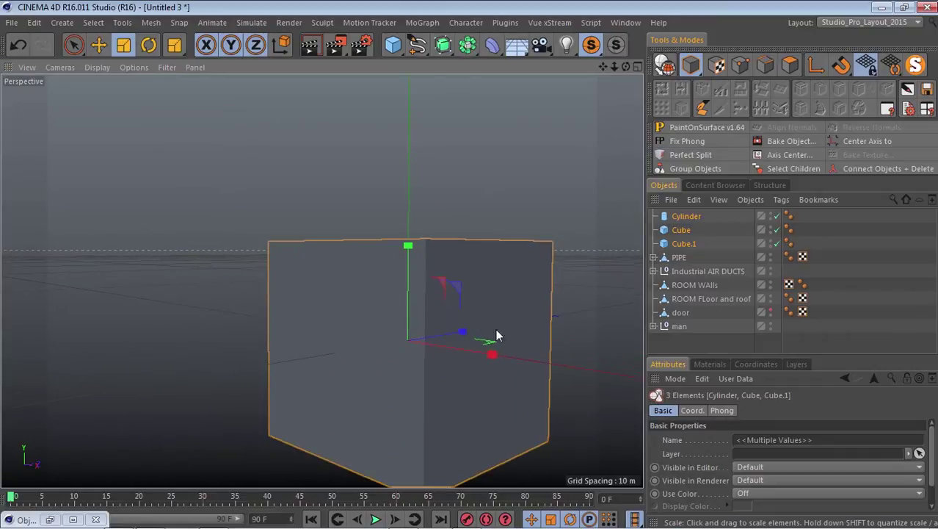
# - Try to make the cylinder and both cubes editable polygon objects
pyautogui.click(669, 68)
pyautogui.scroll(3, 513, 300)
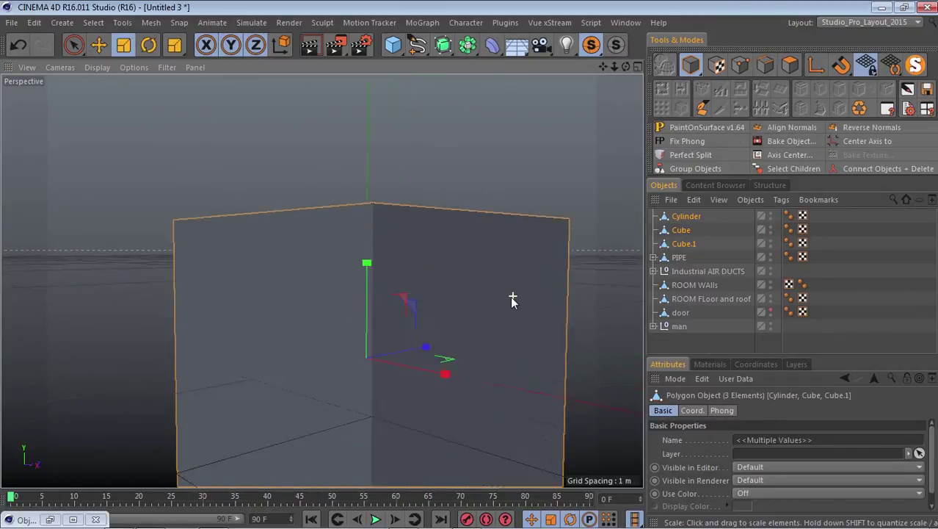
pyautogui.scroll(-4, 513, 299)
pyautogui.moveTo(626, 67); pyautogui.dragTo(476, 243)
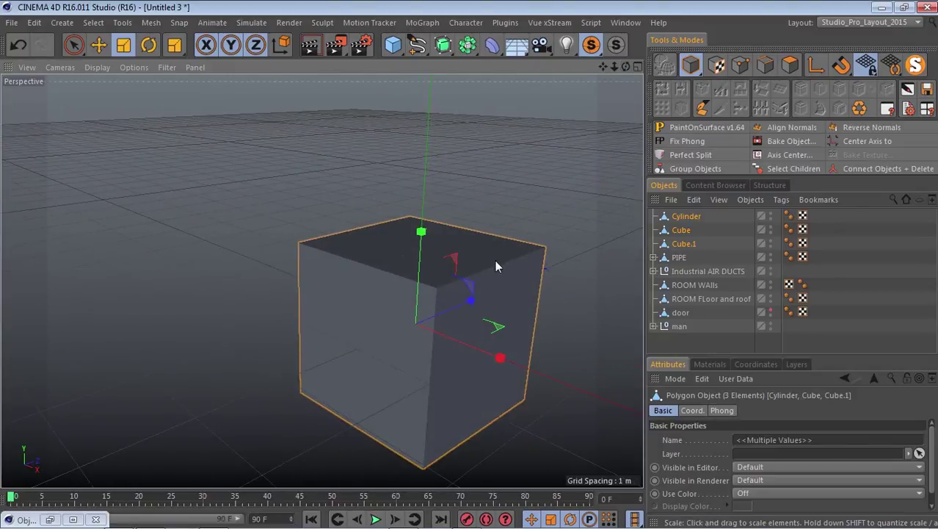
pyautogui.click(790, 65)
pyautogui.click(685, 216)
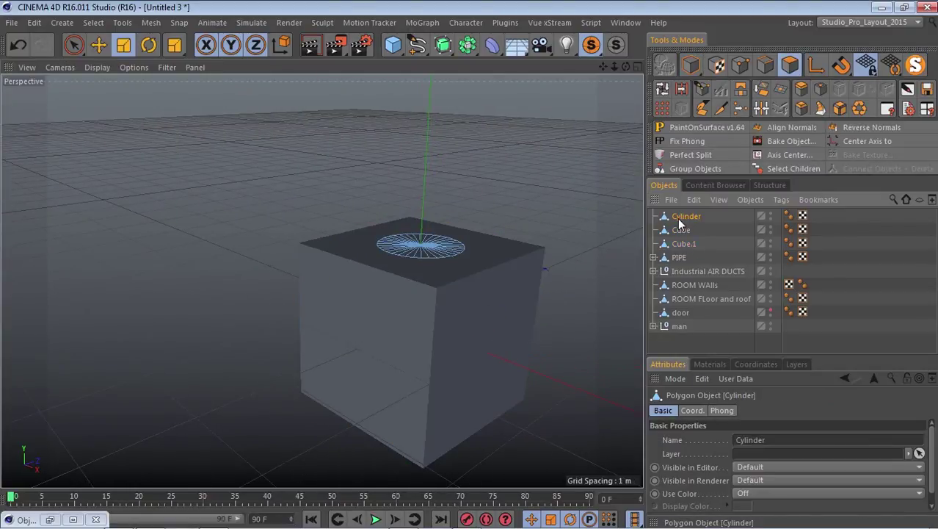
pyautogui.click(682, 231)
pyautogui.click(18, 48)
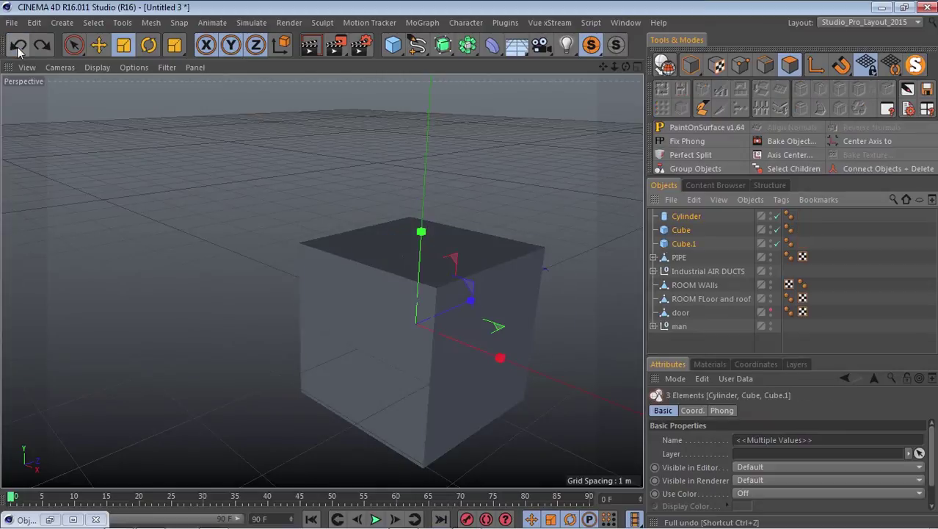
# - Make only the two cubes editable, keeping the cylinder as a parametric primitive
pyautogui.click(678, 220)
pyautogui.moveTo(653, 244); pyautogui.dragTo(653, 245)
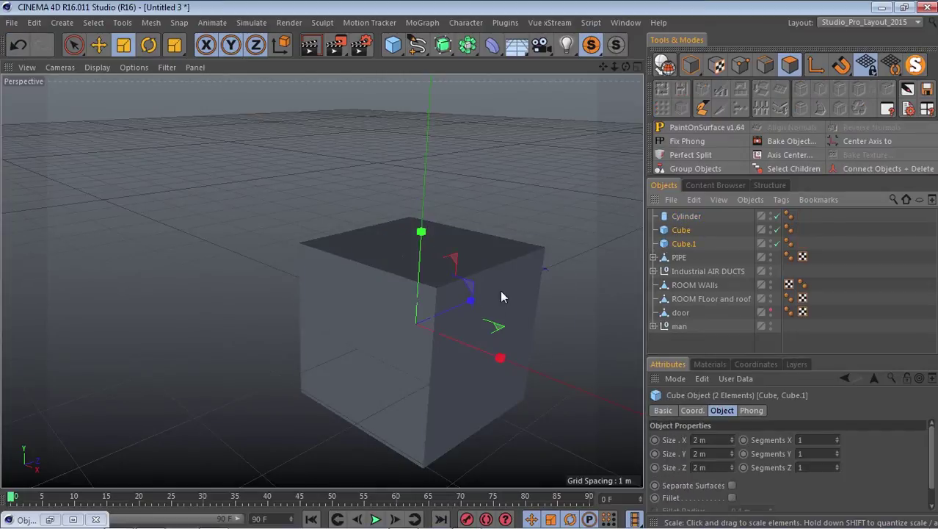
pyautogui.moveTo(500, 290); pyautogui.dragTo(420, 251)
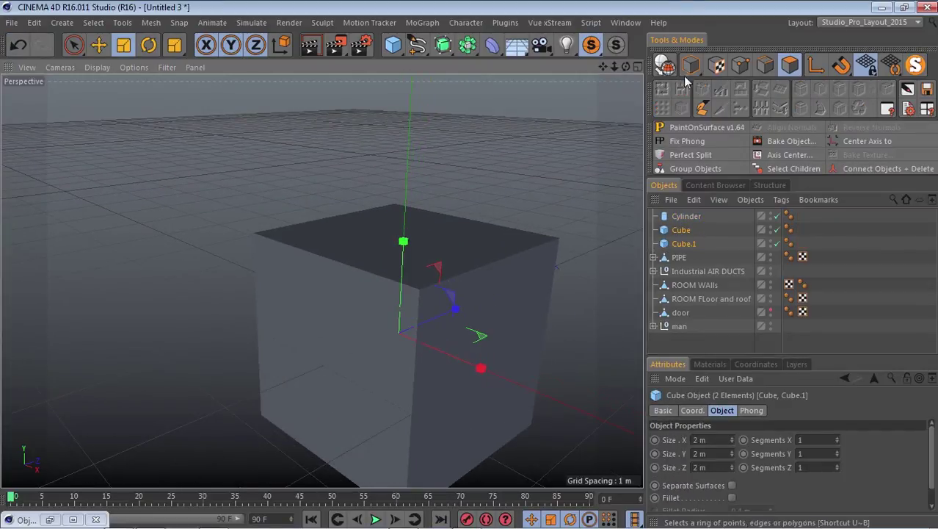
pyautogui.click(665, 66)
# - Select the top polygon of Cube.1 and move it down to make a low block
pyautogui.click(445, 232)
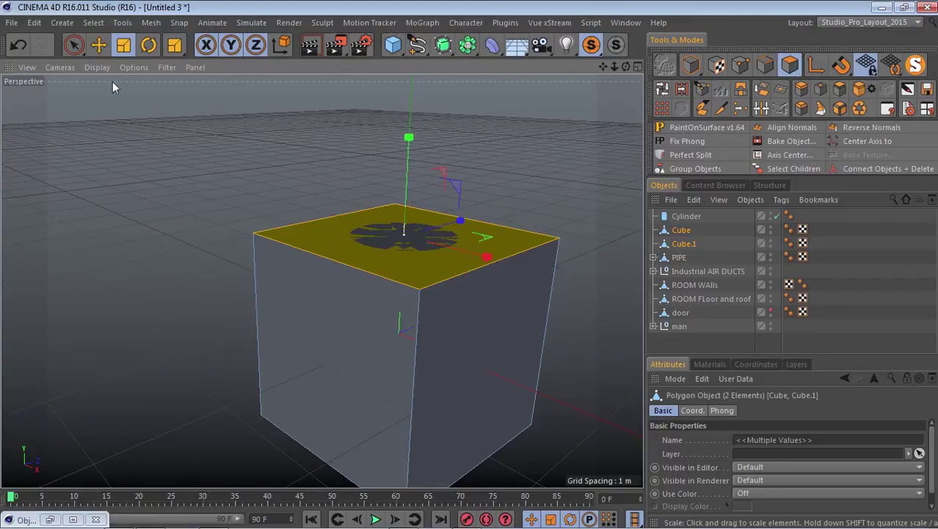
pyautogui.click(98, 44)
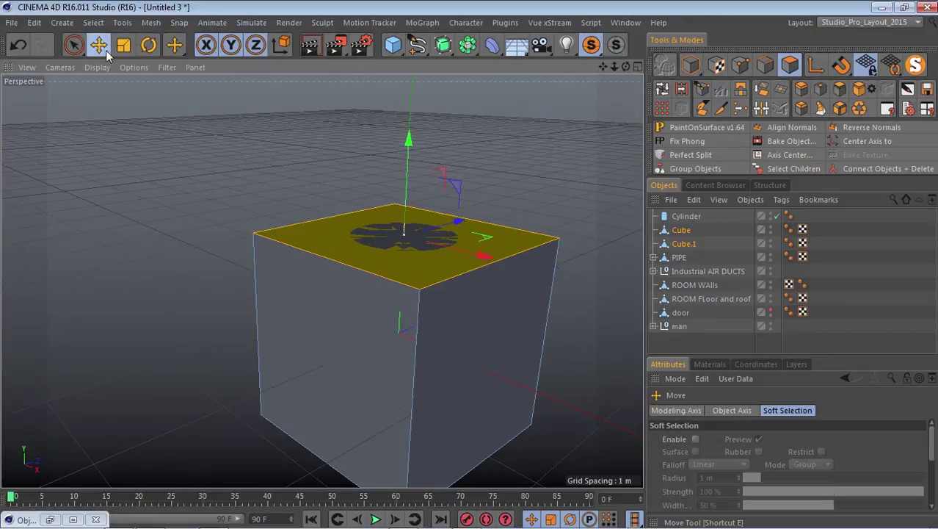
pyautogui.click(676, 244)
pyautogui.moveTo(428, 161); pyautogui.dragTo(455, 449)
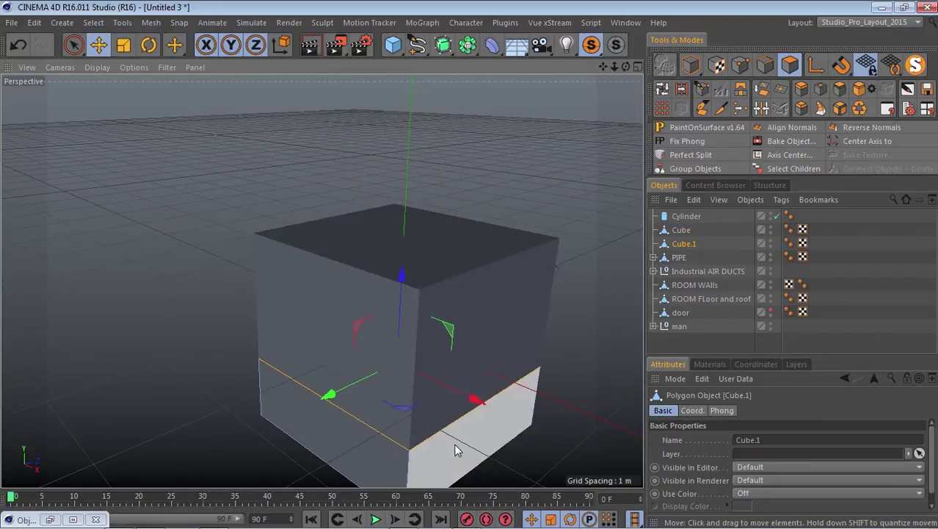
# - Move a side polygon of Cube.1 inward along X to narrow the block to about a quarter of its width
pyautogui.click(455, 444)
pyautogui.moveTo(511, 451); pyautogui.dragTo(456, 429)
pyautogui.moveTo(626, 67); pyautogui.dragTo(461, 305)
pyautogui.moveTo(449, 363); pyautogui.dragTo(367, 369)
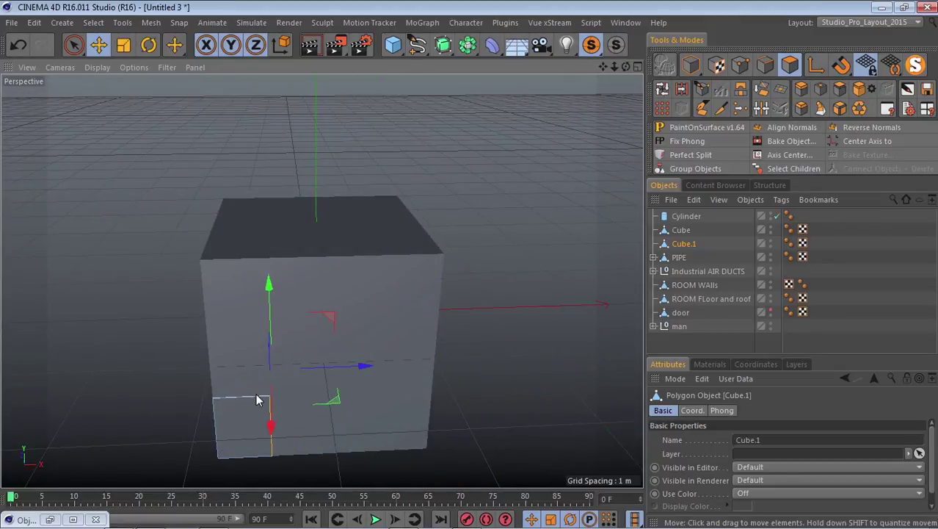
# - Lower the top polygon of Cube.1 further and scale it down to taper the block
pyautogui.moveTo(246, 271); pyautogui.dragTo(246, 290)
pyautogui.press('t')
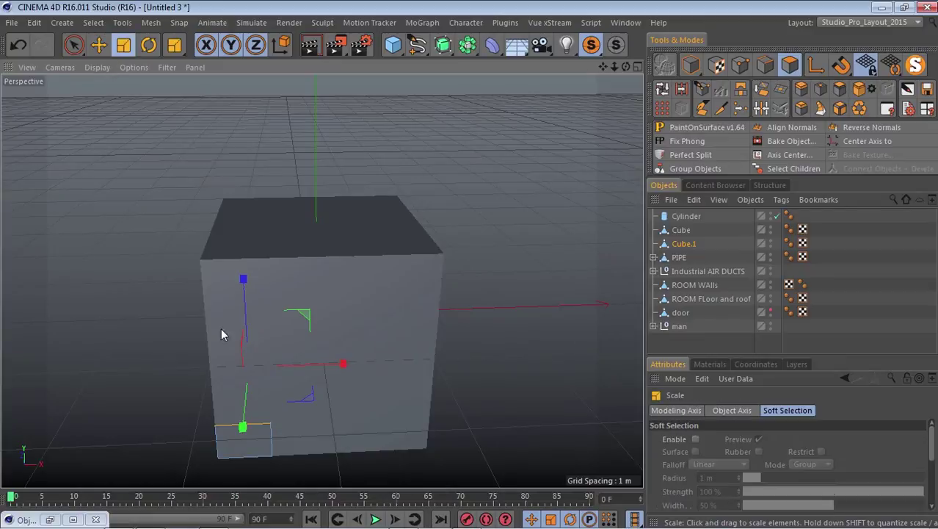
pyautogui.keyDown('alt'); pyautogui.moveTo(277, 401); pyautogui.dragTo(583, 277, button='right'); pyautogui.keyUp('alt')
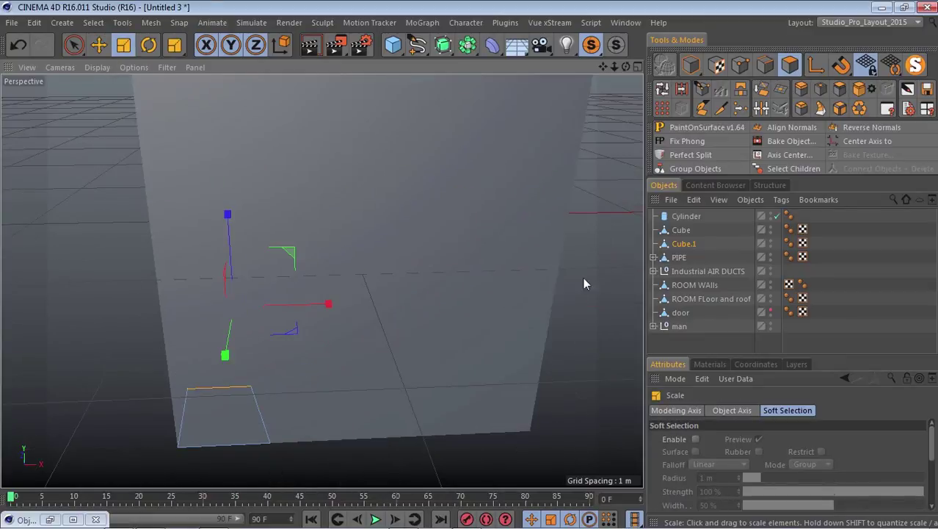
# - Hide the Cylinder and Cube objects in object mode and inspect the tapered Cube.1 block alone
pyautogui.click(690, 67)
pyautogui.scroll(-3, 146, 219)
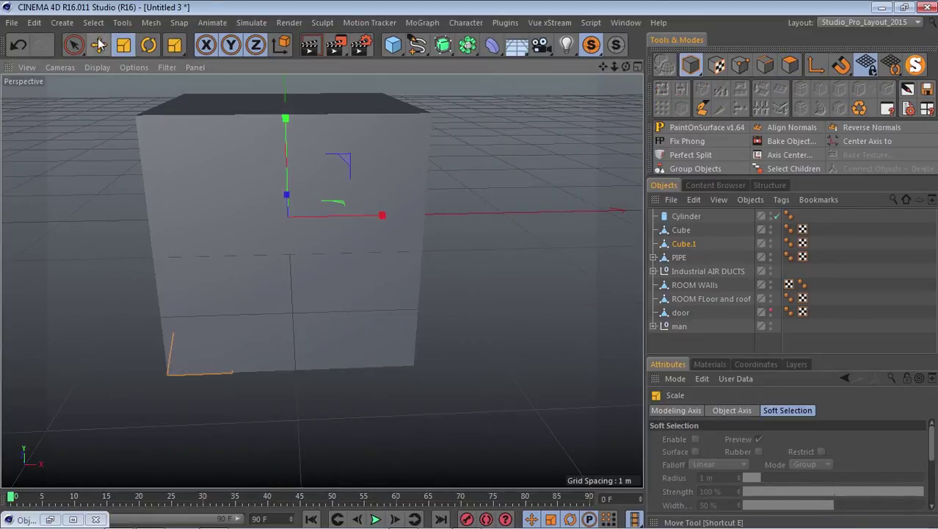
pyautogui.click(100, 45)
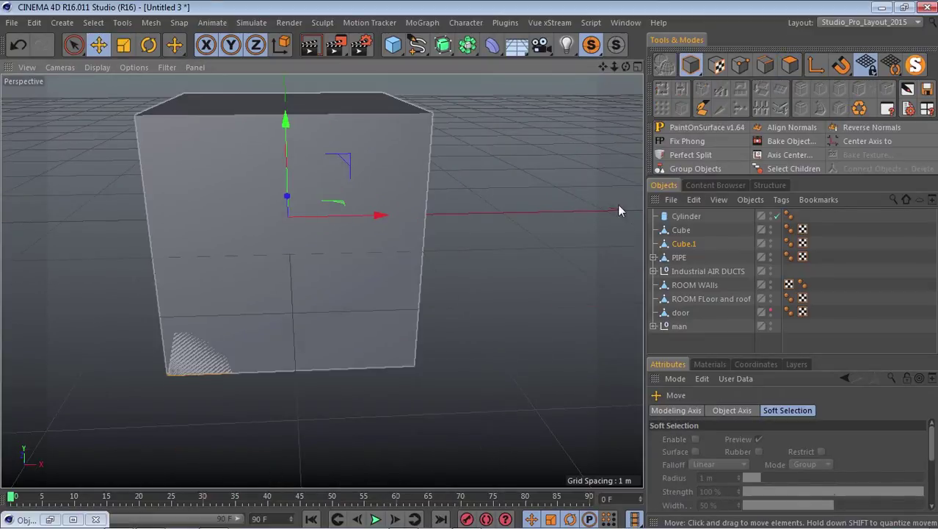
pyautogui.doubleClick(772, 213)
pyautogui.doubleClick(771, 228)
pyautogui.keyDown('alt'); pyautogui.moveTo(151, 321); pyautogui.dragTo(201, 364, button='right'); pyautogui.keyUp('alt')
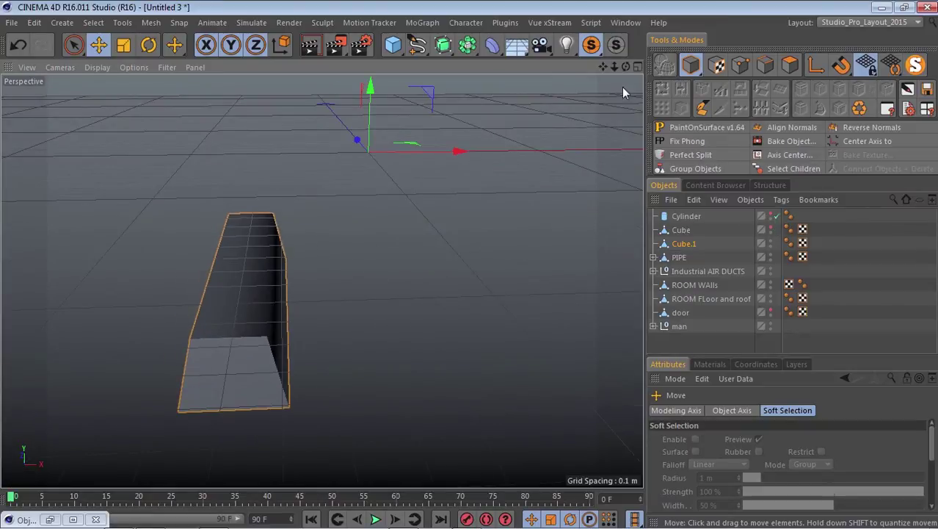
pyautogui.keyDown('alt'); pyautogui.moveTo(622, 87); pyautogui.dragTo(353, 339); pyautogui.keyUp('alt')
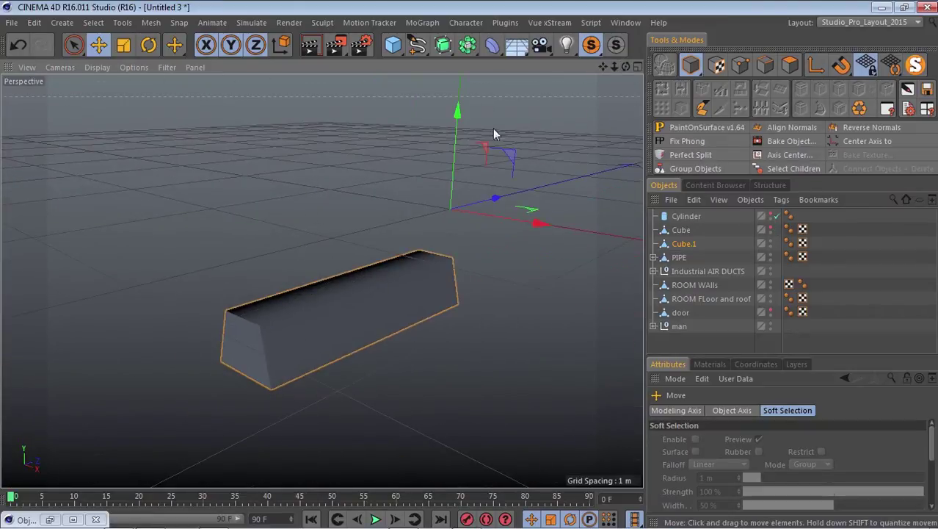
# - Center the axis of Cube.1 on its geometry and move the tapered block up along Y
pyautogui.click(871, 140)
pyautogui.scroll(4, 331, 298)
pyautogui.moveTo(362, 214); pyautogui.dragTo(362, 72)
pyautogui.scroll(-6, 183, 323)
pyautogui.moveTo(314, 277); pyautogui.dragTo(368, 294)
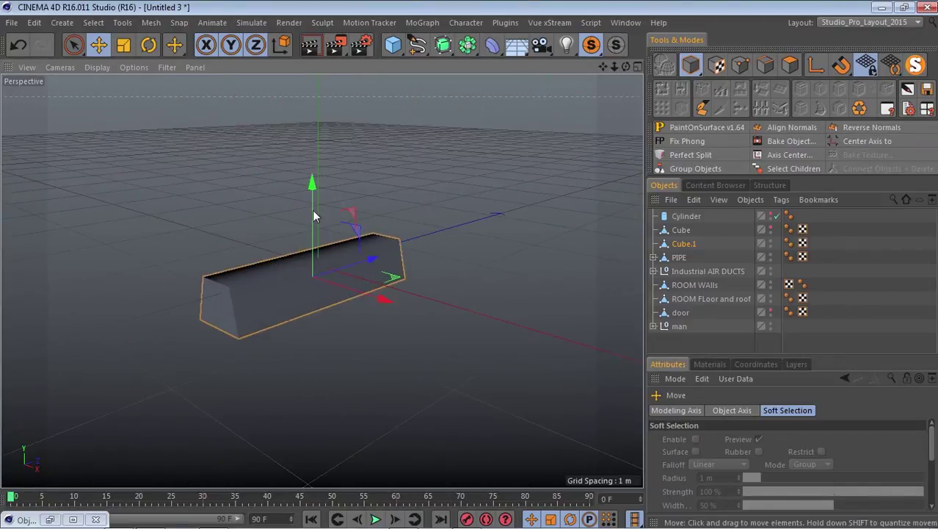
pyautogui.moveTo(312, 210); pyautogui.dragTo(313, 197)
pyautogui.scroll(1, 173, 312)
pyautogui.scroll(2, 172, 312)
# - Select the underside polygon of Cube.1 and move it up to reduce the block's height
pyautogui.keyDown('alt'); pyautogui.moveTo(476, 261); pyautogui.dragTo(488, 339); pyautogui.keyUp('alt')
pyautogui.click(790, 64)
pyautogui.click(361, 379)
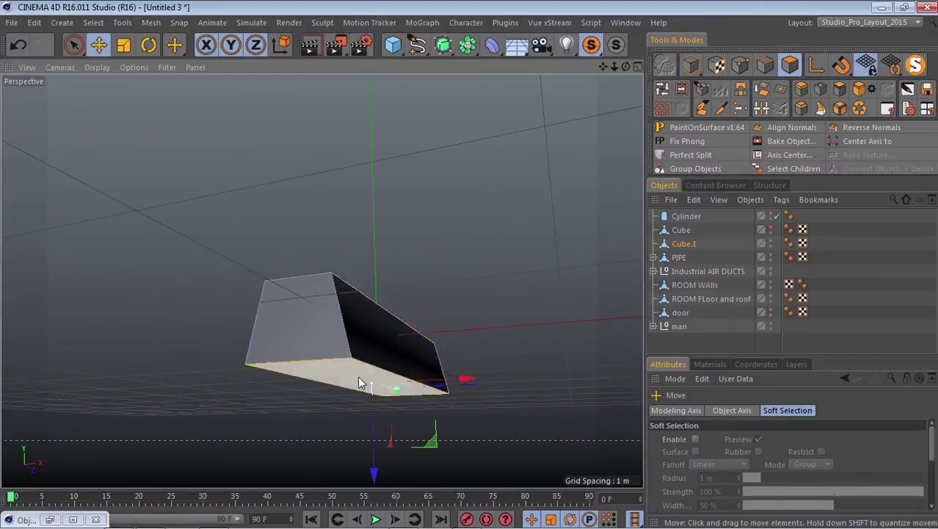
pyautogui.moveTo(370, 456); pyautogui.dragTo(369, 433)
# - Try scaling the top polygon of Cube.1 along the block's length, and undo the scaling
pyautogui.click(490, 253)
pyautogui.keyDown('alt'); pyautogui.moveTo(489, 253); pyautogui.dragTo(614, 75); pyautogui.keyUp('alt')
pyautogui.click(462, 163)
pyautogui.click(123, 45)
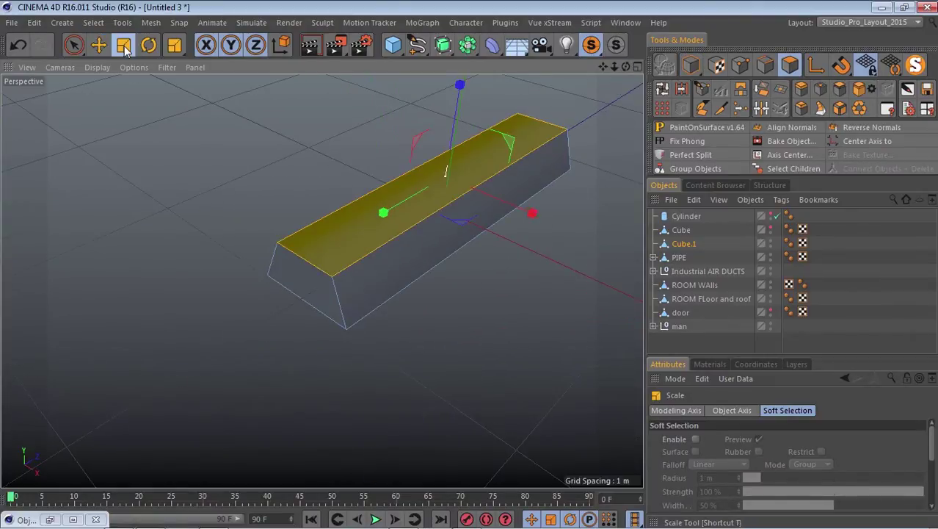
pyautogui.moveTo(384, 215); pyautogui.dragTo(385, 212)
pyautogui.scroll(3, 391, 277)
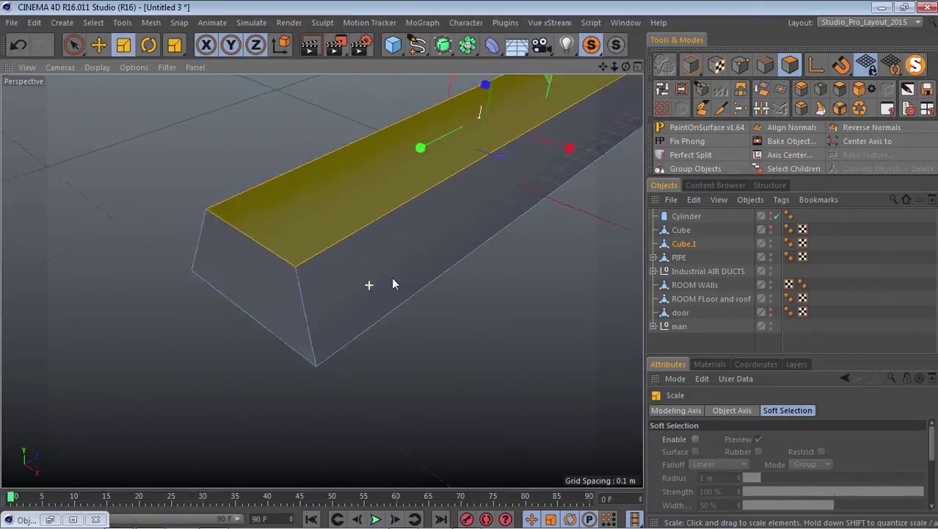
pyautogui.scroll(-3, 392, 277)
pyautogui.hotkey('ctrl', 'z')
# - Recess the underside of Cube.1 inside a narrow rim
pyautogui.keyDown('alt'); pyautogui.moveTo(458, 240); pyautogui.dragTo(224, 218); pyautogui.keyUp('alt')
pyautogui.scroll(3, 354, 412)
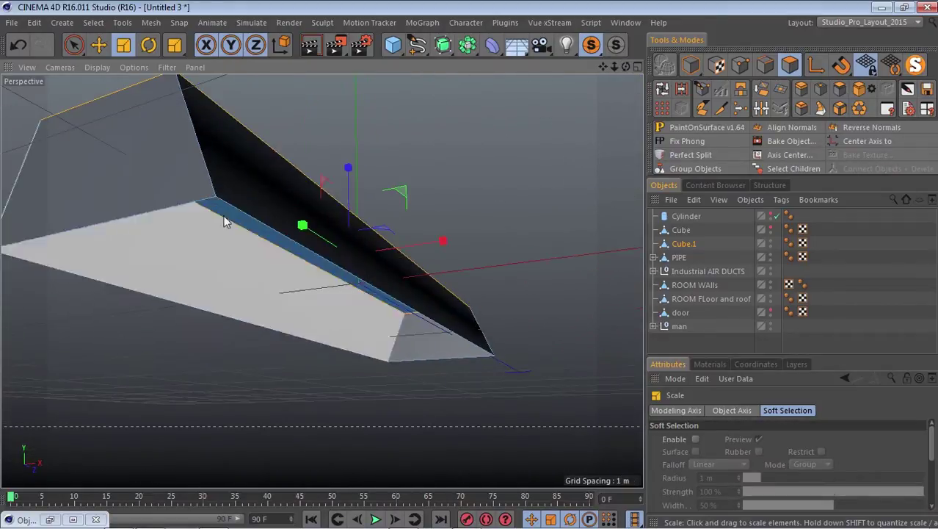
pyautogui.click(661, 110)
# - Rotate the Cylinder in object mode and fit it lengthwise into the recess under Cube.1
pyautogui.click(691, 65)
pyautogui.click(687, 216)
pyautogui.click(150, 47)
pyautogui.scroll(5, 402, 169)
pyautogui.moveTo(410, 239); pyautogui.dragTo(267, 124)
pyautogui.scroll(-2, 401, 167)
pyautogui.click(99, 45)
pyautogui.moveTo(626, 67); pyautogui.dragTo(471, 263)
# - Unhide the Cube, scale it down to about 8% and move it toward the end of the block
pyautogui.click(770, 229)
pyautogui.click(682, 230)
pyautogui.click(123, 45)
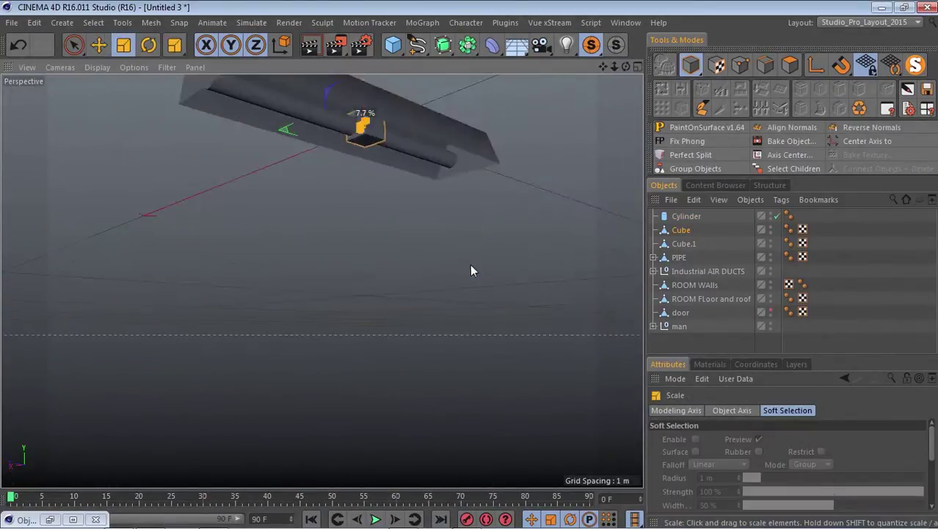
pyautogui.click(100, 46)
pyautogui.moveTo(221, 196); pyautogui.dragTo(193, 201)
# - Duplicate the small Cube to get a separate piece on top of the block near its end
pyautogui.click(790, 65)
pyautogui.click(203, 219)
pyautogui.keyDown('alt'); pyautogui.moveTo(320, 279); pyautogui.dragTo(334, 242); pyautogui.keyUp('alt')
pyautogui.click(687, 216)
pyautogui.click(722, 245)
pyautogui.click(686, 216)
pyautogui.keyDown('shift'); pyautogui.click(684, 256); pyautogui.keyUp('shift')
pyautogui.click(684, 243)
# - Move the side polygons of Cube.2 inward to narrow it into a thin post
pyautogui.click(691, 65)
pyautogui.click(790, 65)
pyautogui.click(334, 242)
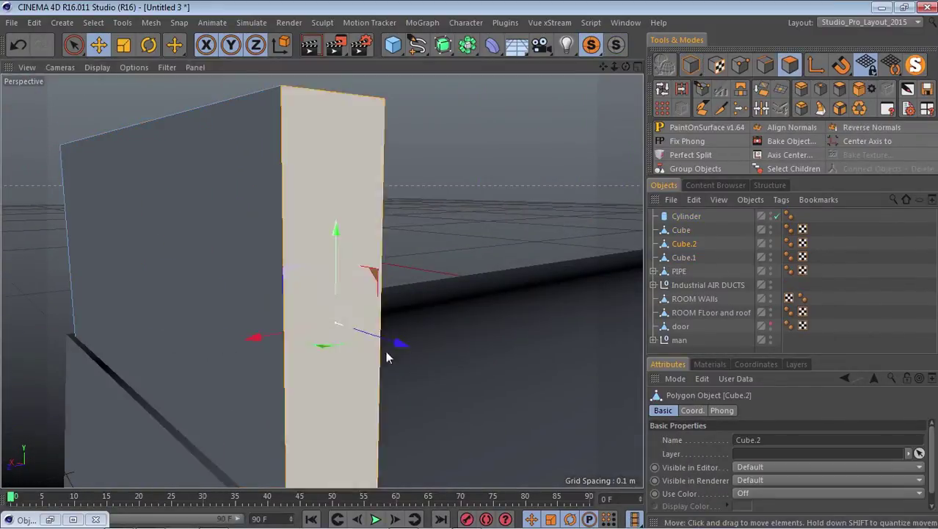
pyautogui.moveTo(389, 350); pyautogui.dragTo(324, 323)
pyautogui.keyDown('alt'); pyautogui.moveTo(323, 323); pyautogui.dragTo(169, 217); pyautogui.keyUp('alt')
pyautogui.click(196, 257)
pyautogui.moveTo(161, 257); pyautogui.dragTo(327, 246)
pyautogui.click(378, 254)
pyautogui.moveTo(413, 275); pyautogui.dragTo(403, 266)
pyautogui.moveTo(625, 67); pyautogui.dragTo(477, 81)
pyautogui.click(319, 257)
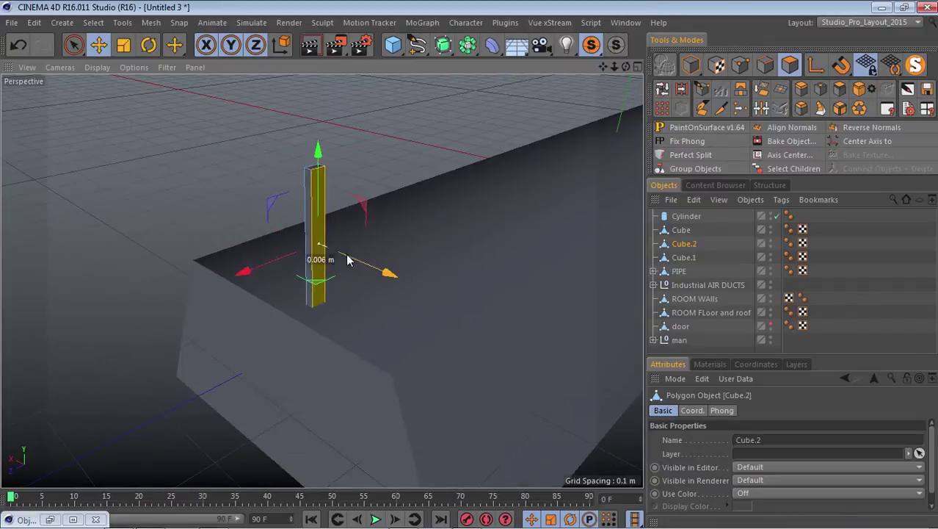
pyautogui.moveTo(350, 257); pyautogui.dragTo(342, 254)
# - Raise the top polygon of Cube.2 to lengthen the post and extrude a short segment from it
pyautogui.click(316, 264)
pyautogui.click(291, 266)
pyautogui.moveTo(626, 67); pyautogui.dragTo(361, 392)
pyautogui.moveTo(293, 170); pyautogui.dragTo(291, 110)
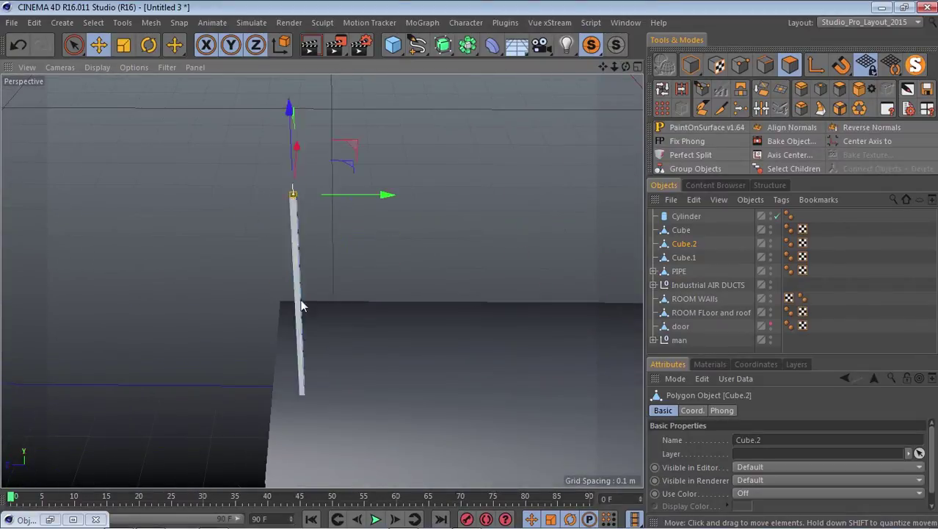
pyautogui.moveTo(626, 68); pyautogui.dragTo(661, 68)
pyautogui.moveTo(356, 157); pyautogui.dragTo(357, 146)
pyautogui.moveTo(625, 68); pyautogui.dragTo(477, 257)
pyautogui.keyDown('ctrl'); pyautogui.moveTo(475, 181); pyautogui.dragTo(478, 162); pyautogui.keyUp('ctrl')
# - Select the side polygons around the post's short top segment and extrude them outward by a small offset as a cap
pyautogui.click(663, 89)
pyautogui.click(461, 257)
pyautogui.click(802, 89)
pyautogui.scroll(-3, 677, 472)
pyautogui.click(682, 506)
pyautogui.moveTo(614, 67); pyautogui.dragTo(543, 67)
pyautogui.scroll(3, 687, 428)
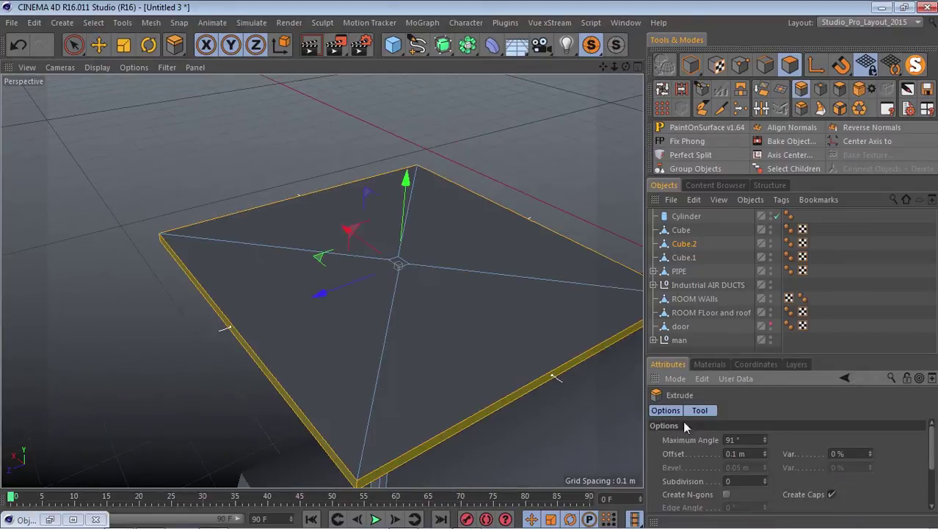
pyautogui.write('0')
pyautogui.press('Return')
# - Delete the unneeded polygons of the Cube.2 post and its cap
pyautogui.moveTo(614, 68); pyautogui.dragTo(661, 67)
pyautogui.moveTo(626, 68)
pyautogui.mouseDown()
pyautogui.moveTo(349, 258)
pyautogui.moveTo(660, 68)
pyautogui.mouseUp()
pyautogui.click(662, 89)
pyautogui.click(314, 315)
pyautogui.press('Delete')
pyautogui.click(98, 45)
pyautogui.click(339, 243)
pyautogui.press('Delete')
pyautogui.click(360, 290)
pyautogui.press('Delete')
# - Return to object mode and center the axis of Cube.2 on the post
pyautogui.moveTo(602, 67); pyautogui.dragTo(485, 250)
pyautogui.click(690, 66)
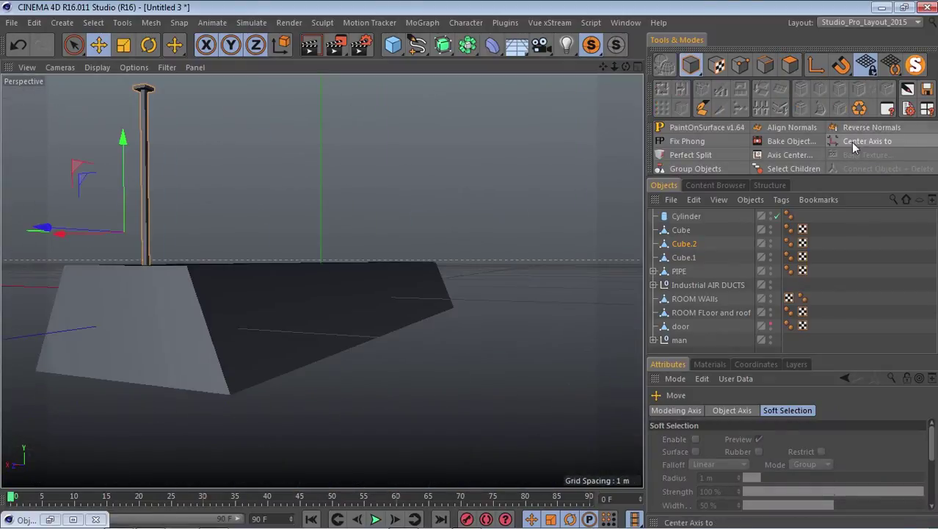
pyautogui.click(854, 141)
pyautogui.moveTo(625, 67); pyautogui.dragTo(470, 269)
pyautogui.scroll(3, 246, 311)
# - Adjust the Cylinder's rotation segments and open its cap settings
pyautogui.click(688, 217)
pyautogui.click(773, 481)
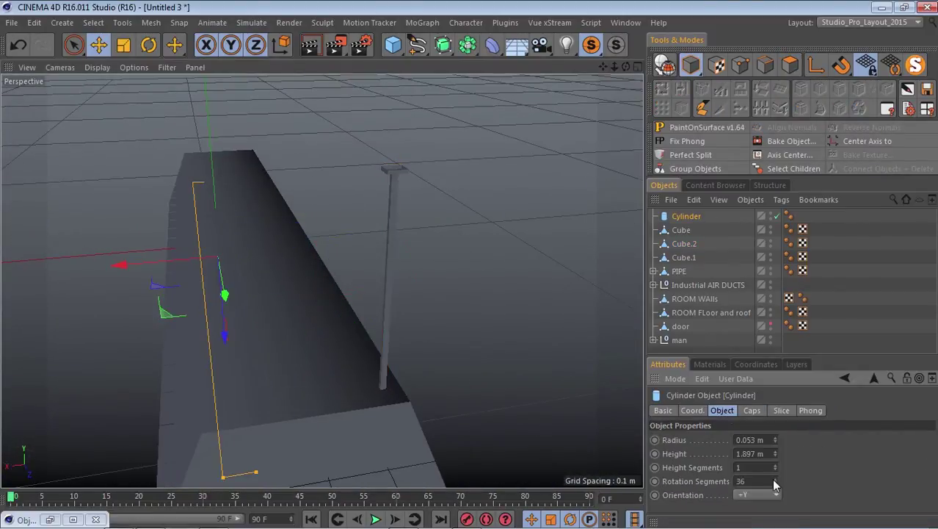
pyautogui.click(753, 411)
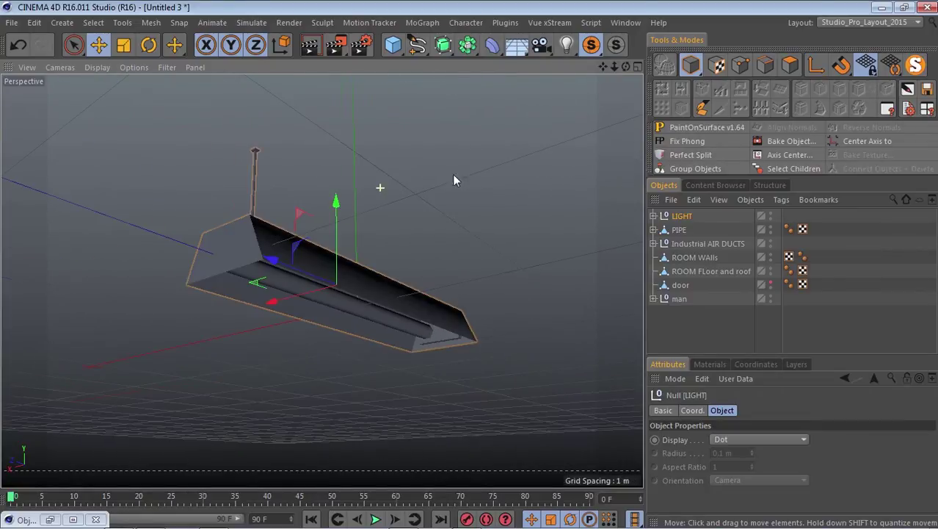
# - Turn off solo viewing to bring back the room and raise the LIGHT group slightly along Y
pyautogui.click(616, 47)
pyautogui.scroll(-7, 336, 304)
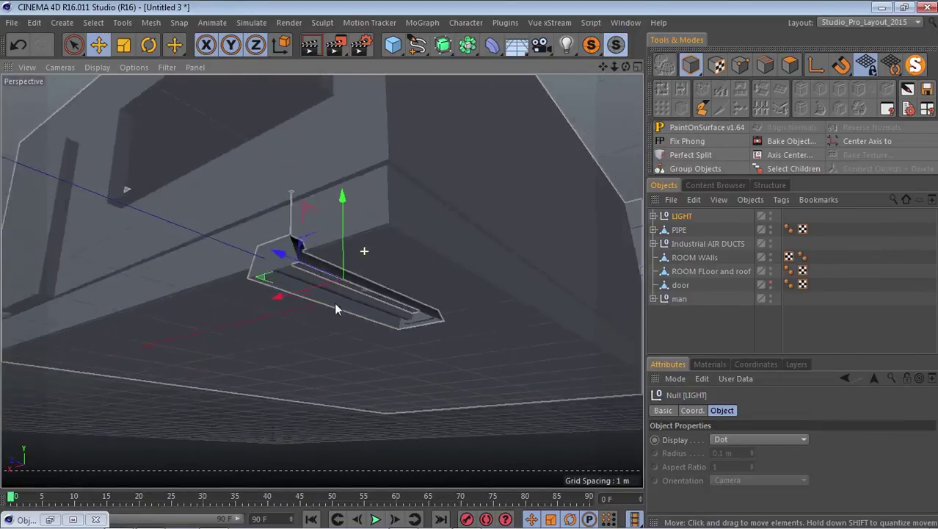
pyautogui.scroll(3, 275, 266)
pyautogui.moveTo(375, 213); pyautogui.dragTo(374, 184)
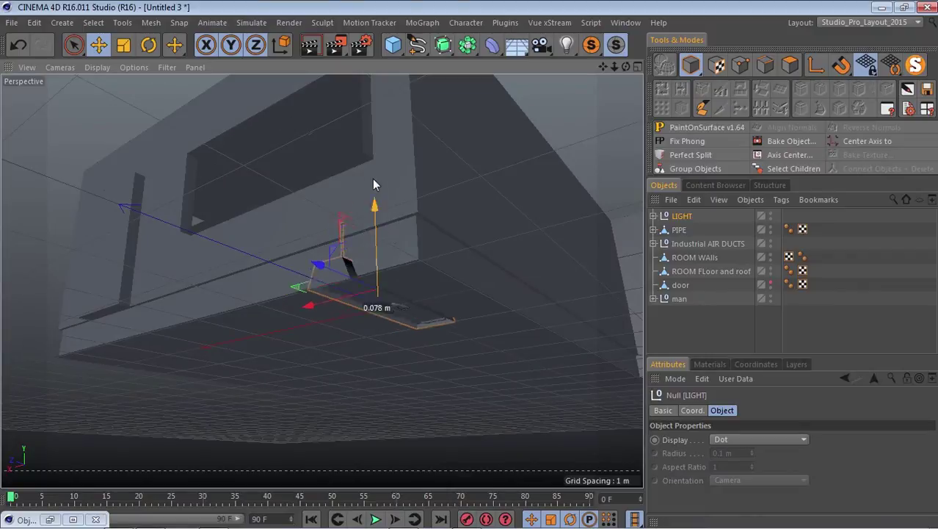
# - Move the LIGHT group across the room into the open area beside the pipe
pyautogui.moveTo(625, 68); pyautogui.dragTo(580, 98)
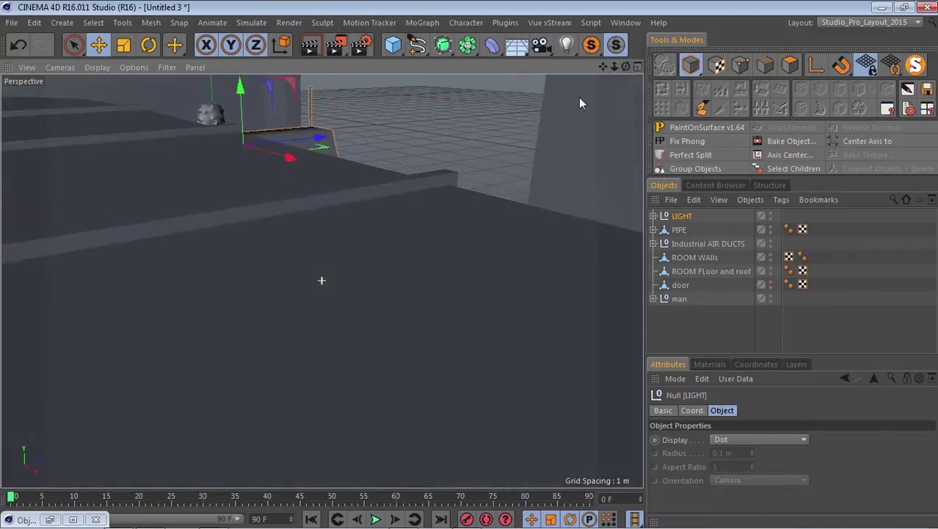
pyautogui.scroll(-7, 379, 115)
pyautogui.moveTo(319, 133); pyautogui.dragTo(110, 155)
pyautogui.scroll(-8, 287, 165)
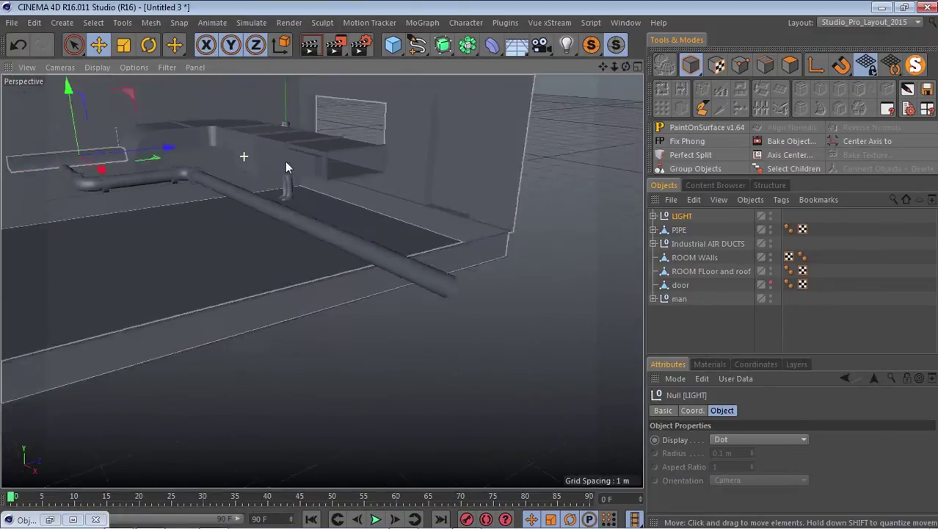
pyautogui.moveTo(187, 160); pyautogui.dragTo(186, 160)
pyautogui.moveTo(160, 175); pyautogui.dragTo(171, 192)
pyautogui.scroll(4, 139, 143)
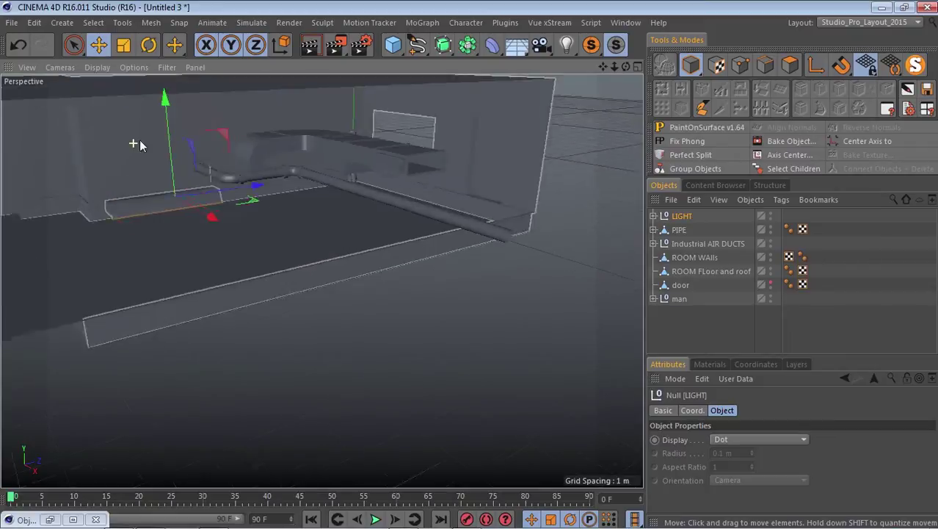
pyautogui.scroll(-3, 139, 143)
pyautogui.moveTo(627, 67); pyautogui.dragTo(471, 264)
pyautogui.scroll(3, 158, 242)
pyautogui.scroll(-2, 158, 241)
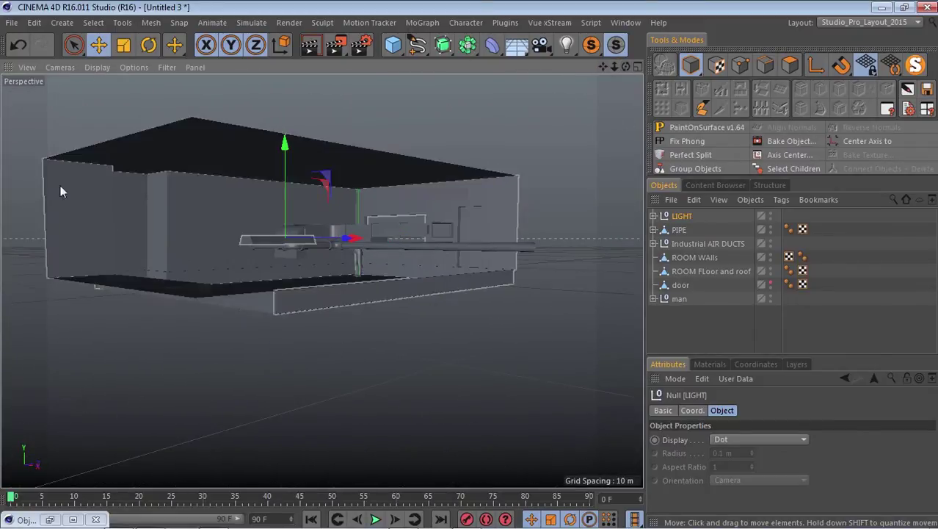
# - Set the viewport display mode to Quick Shading (Lines)
pyautogui.click(709, 365)
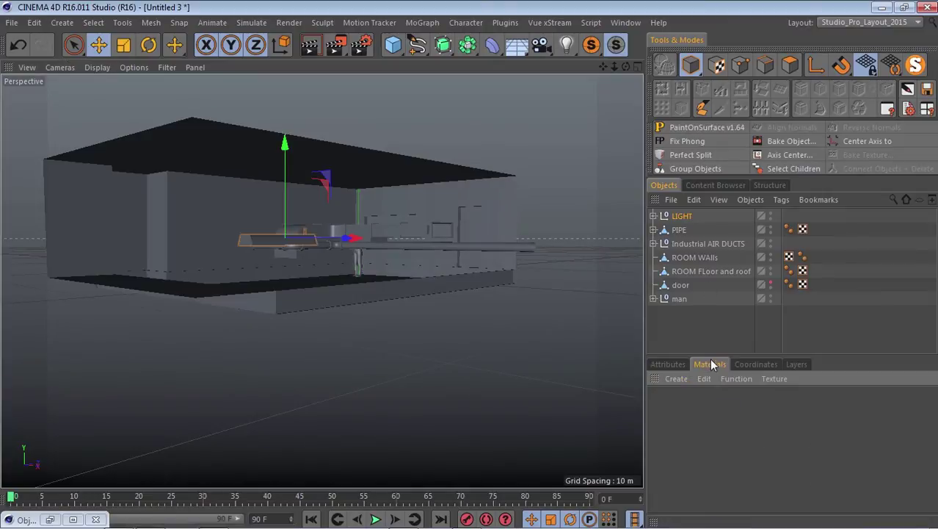
pyautogui.click(673, 366)
pyautogui.scroll(3, 297, 200)
pyautogui.scroll(-2, 297, 201)
pyautogui.click(101, 69)
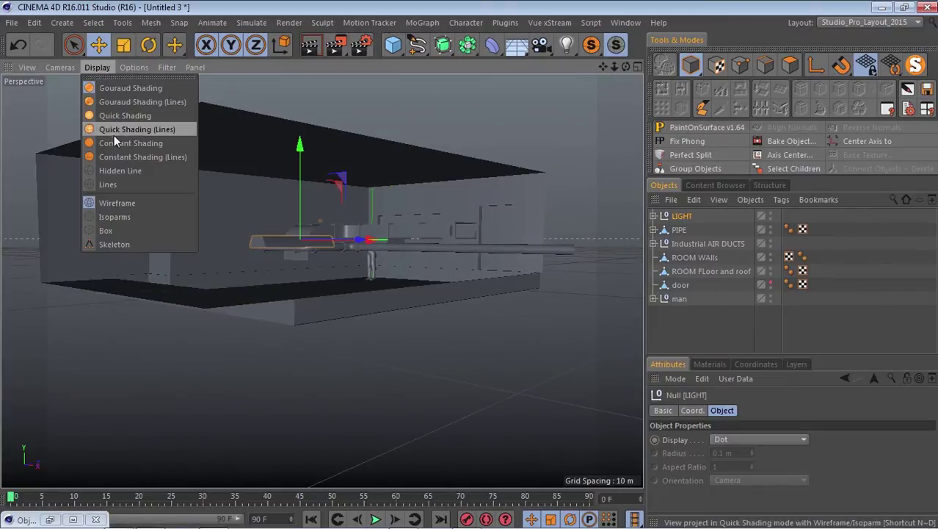
pyautogui.click(114, 141)
pyautogui.click(97, 66)
pyautogui.click(136, 129)
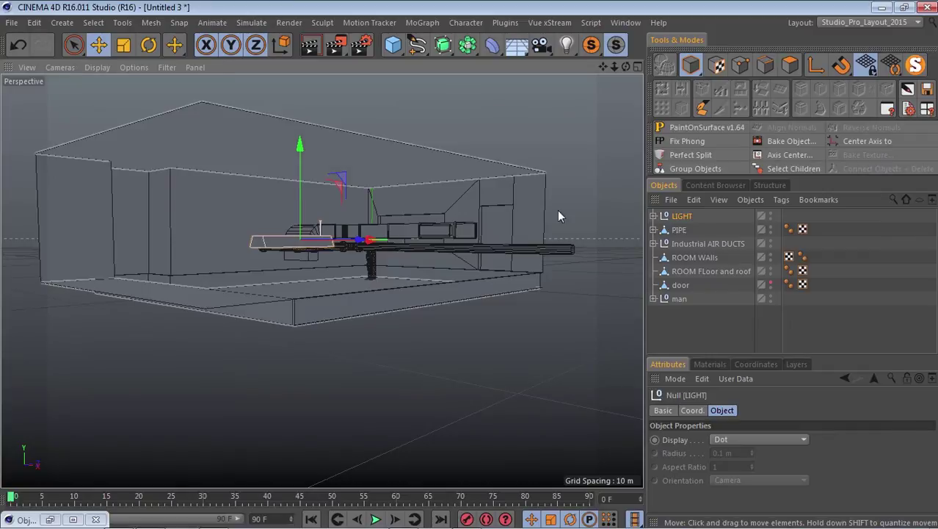
# - Save the scene in the GAME LEVEL CREATION folder, replacing the existing file THE GAME LEVEL in C4D
pyautogui.moveTo(625, 67); pyautogui.dragTo(527, 81)
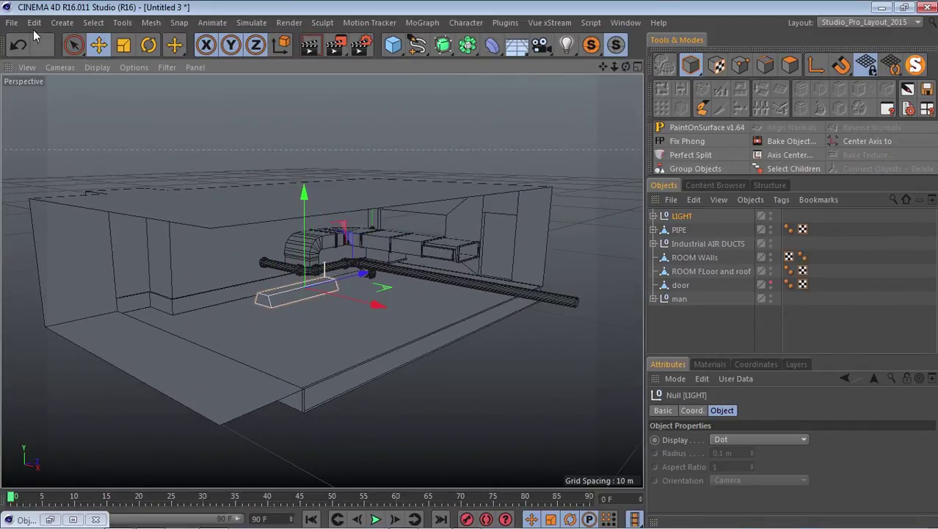
pyautogui.click(12, 22)
pyautogui.click(44, 136)
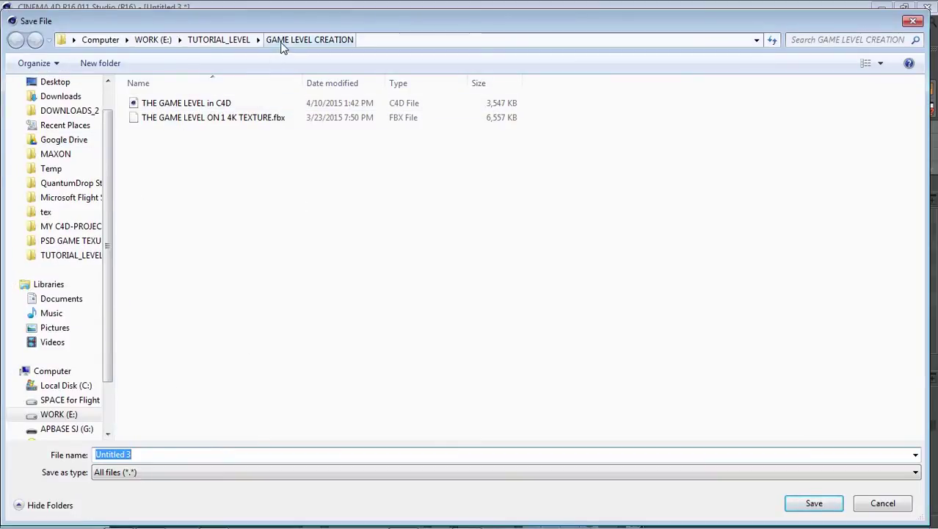
pyautogui.click(159, 107)
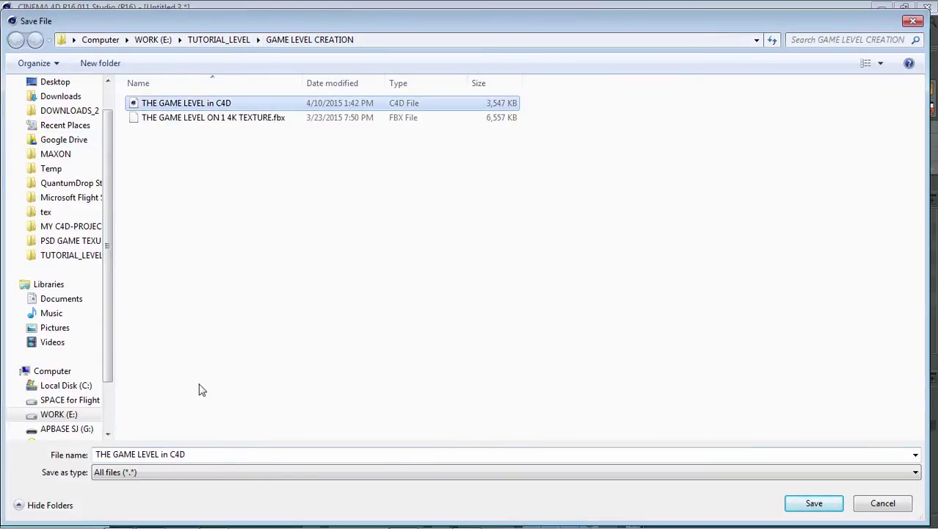
pyautogui.click(814, 507)
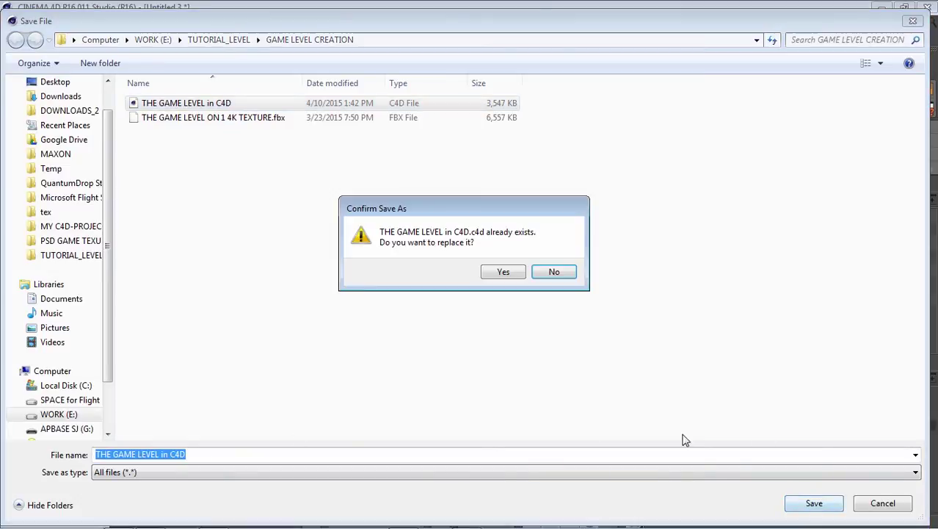
pyautogui.click(501, 272)
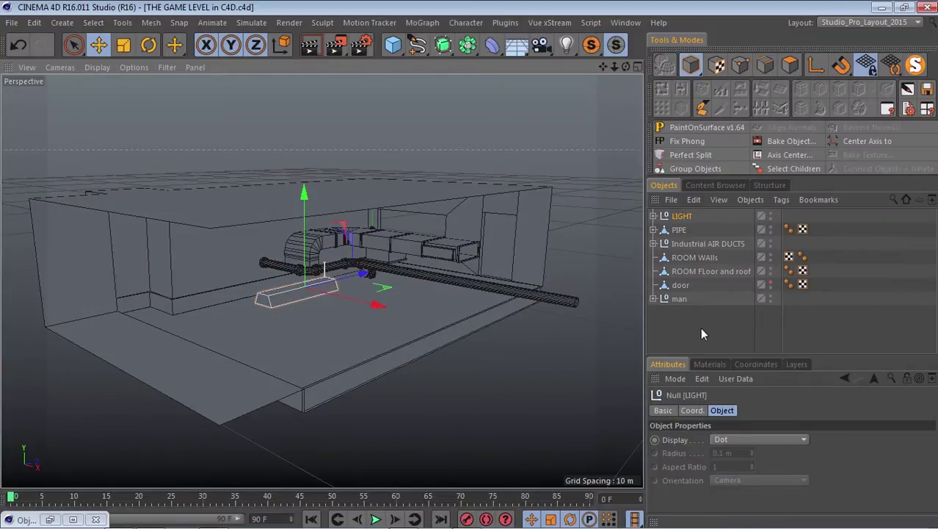
# - Group the LIGHT, PIPE, air duct, wall and floor objects into one null named THE SAVE ROOM
pyautogui.moveTo(830, 277); pyautogui.dragTo(667, 223)
pyautogui.click(687, 169)
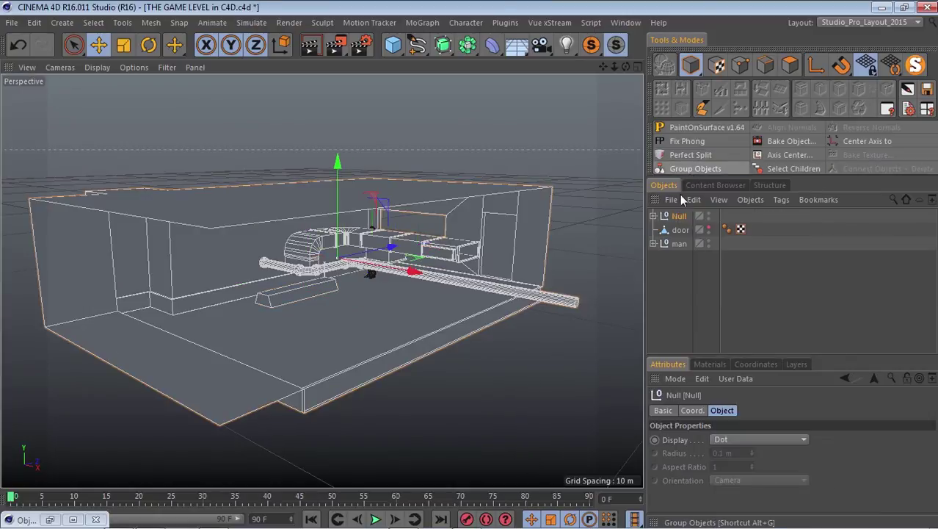
pyautogui.doubleClick(681, 216)
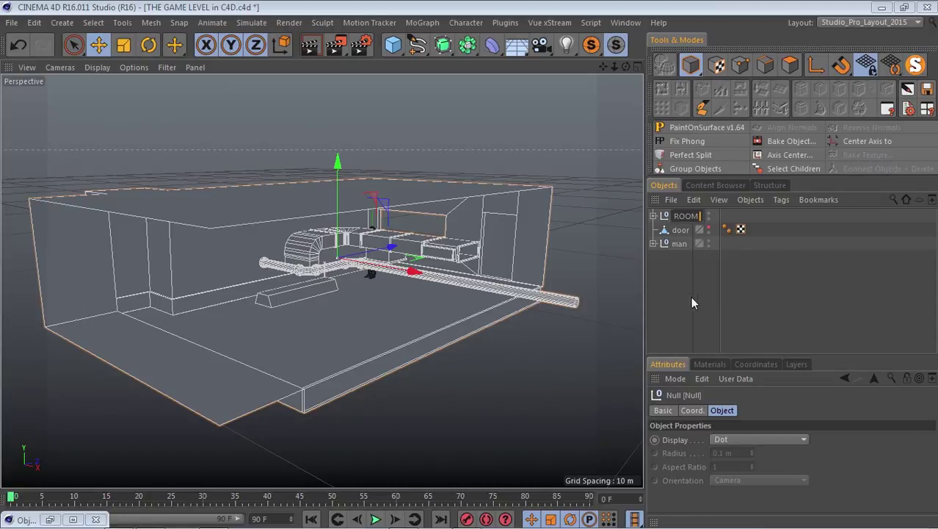
pyautogui.press('Return')
# - Save the scene with the grouped room and view the room from another angle
pyautogui.click(12, 22)
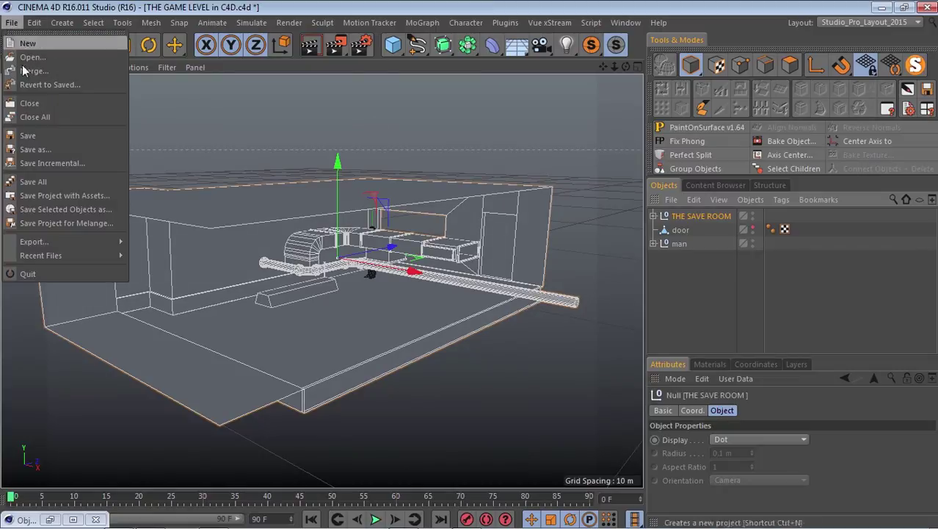
pyautogui.click(30, 133)
pyautogui.keyDown('alt'); pyautogui.moveTo(411, 254); pyautogui.dragTo(469, 265); pyautogui.keyUp('alt')
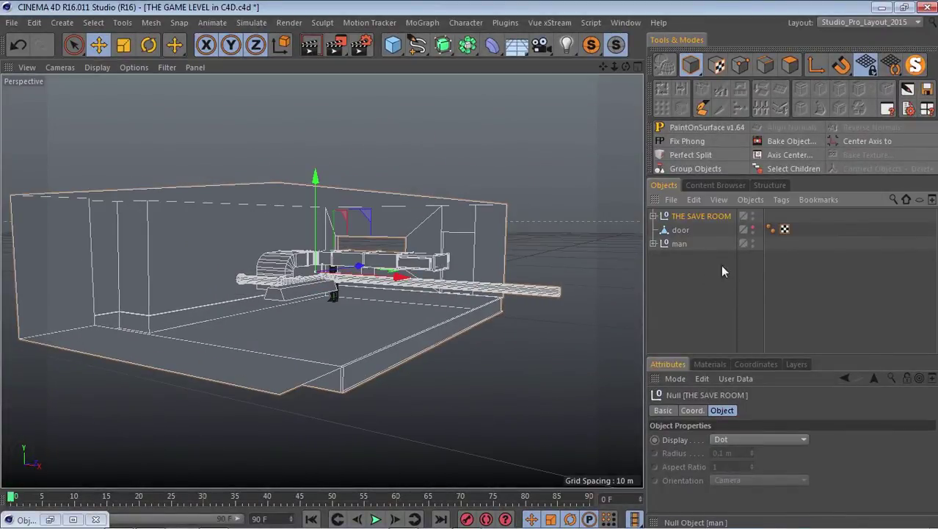